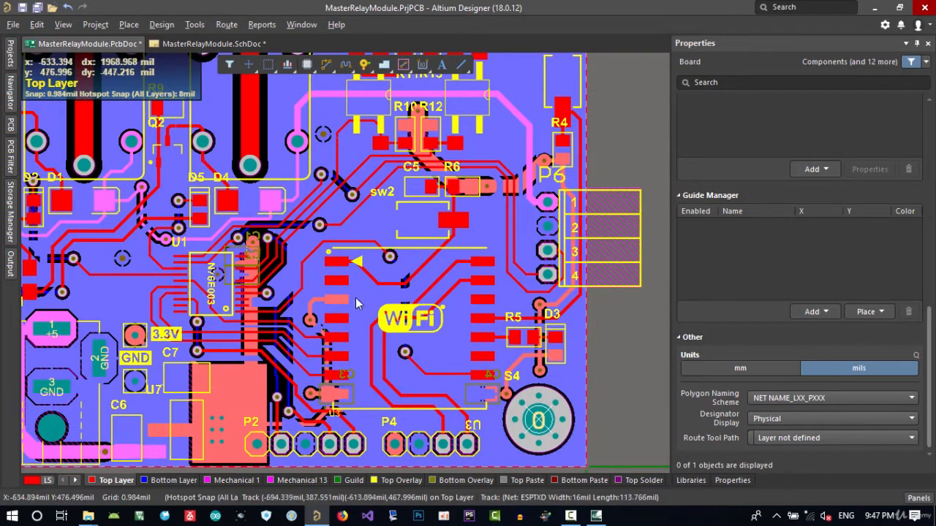
Save all open project documents
{"action": "scroll", "coordinate": [380, 295], "scroll_direction": "down", "scroll_amount": 4, "text": "ctrl"}
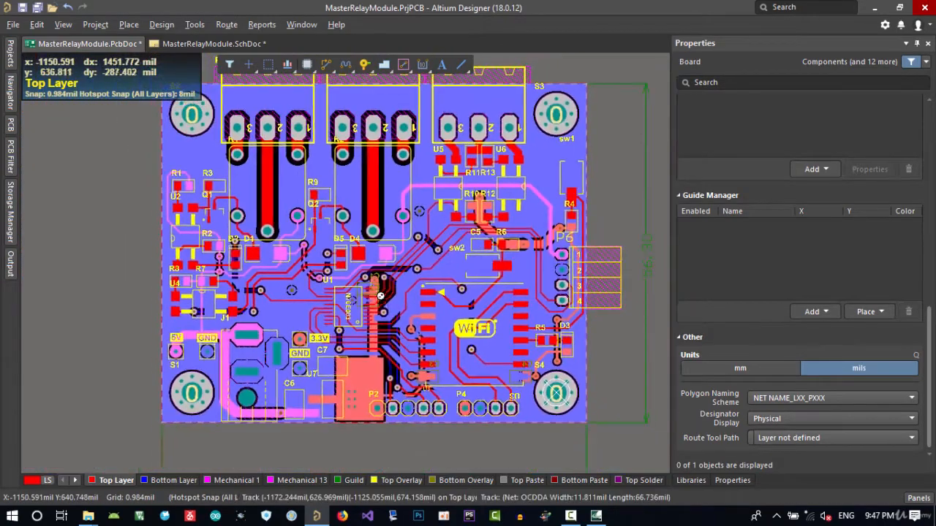
{"action": "right_click_drag", "start_coordinate": [436, 266], "coordinate": [418, 309]}
{"action": "right_click_drag", "start_coordinate": [494, 310], "coordinate": [487, 294]}
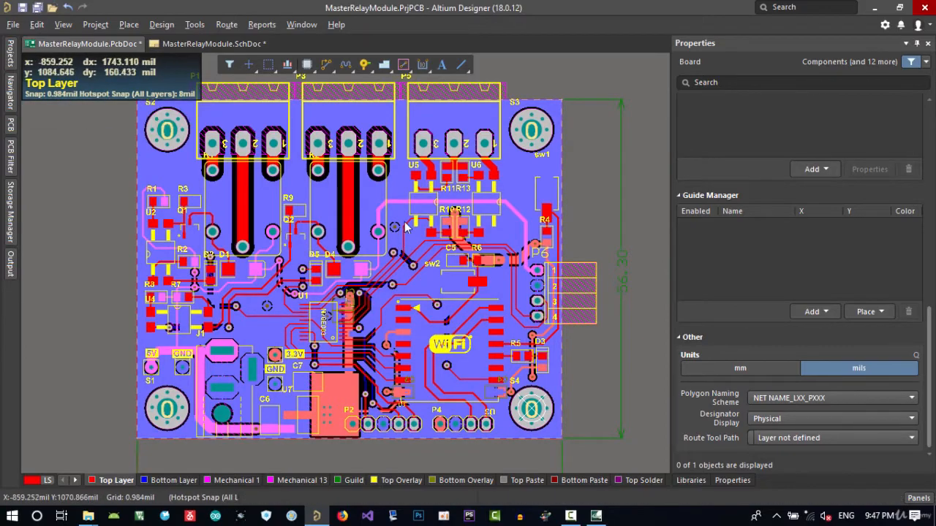
{"action": "scroll", "coordinate": [317, 213], "scroll_direction": "up", "scroll_amount": 6, "text": "ctrl"}
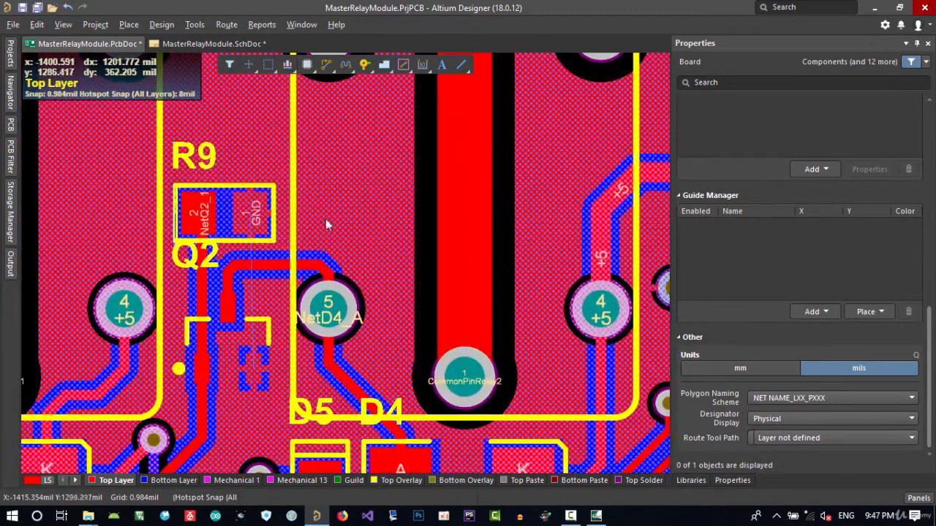
{"action": "left_click", "coordinate": [14, 24]}
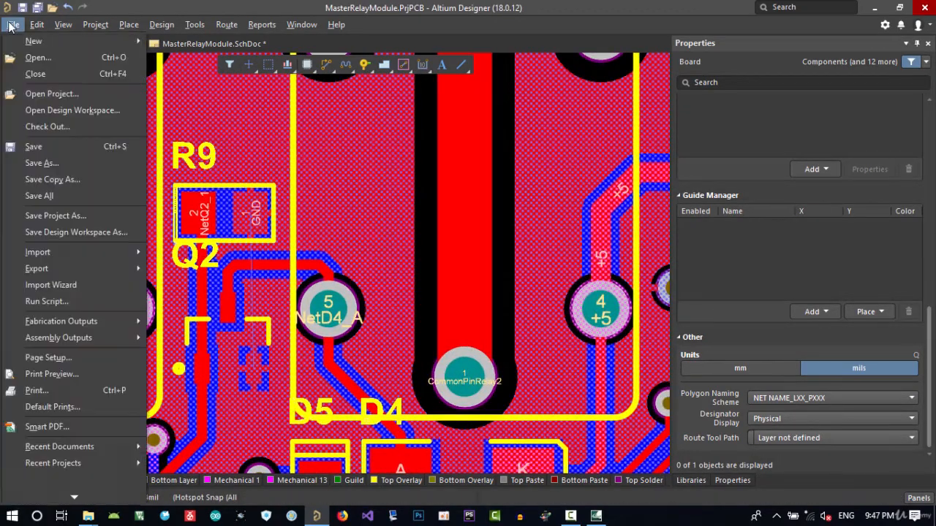
{"action": "left_click", "coordinate": [73, 203]}
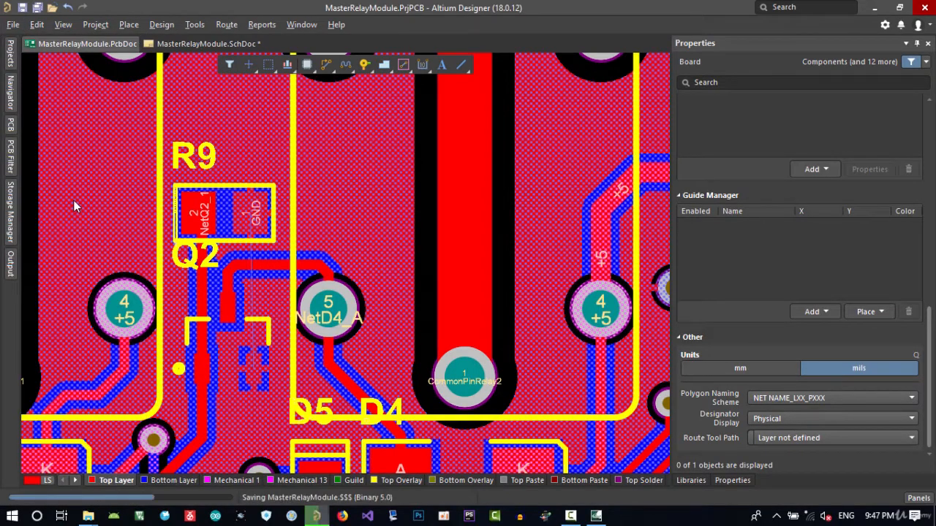
{"action": "left_click", "coordinate": [193, 24]}
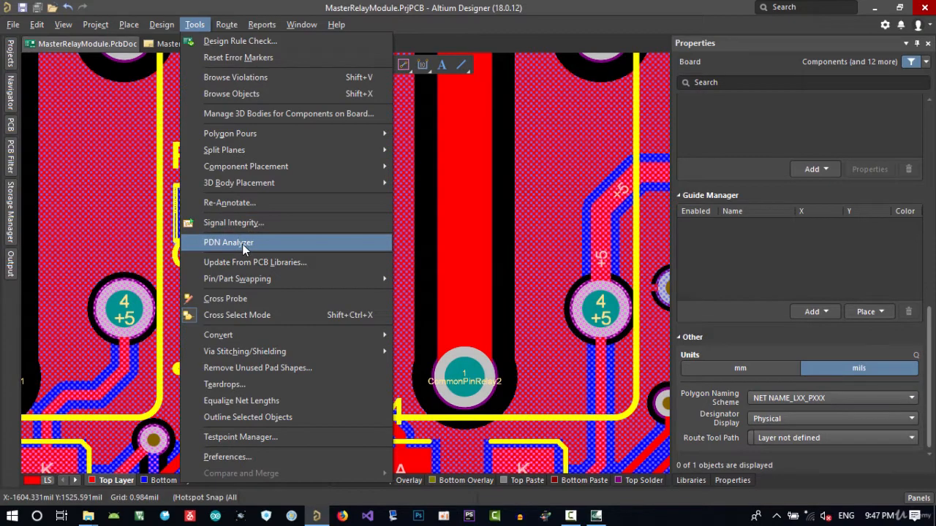
{"action": "right_click_drag", "start_coordinate": [467, 332], "coordinate": [396, 275]}
{"action": "middle_click_drag", "start_coordinate": [375, 242], "coordinate": [374, 248]}
{"action": "right_click_drag", "start_coordinate": [369, 250], "coordinate": [368, 199]}
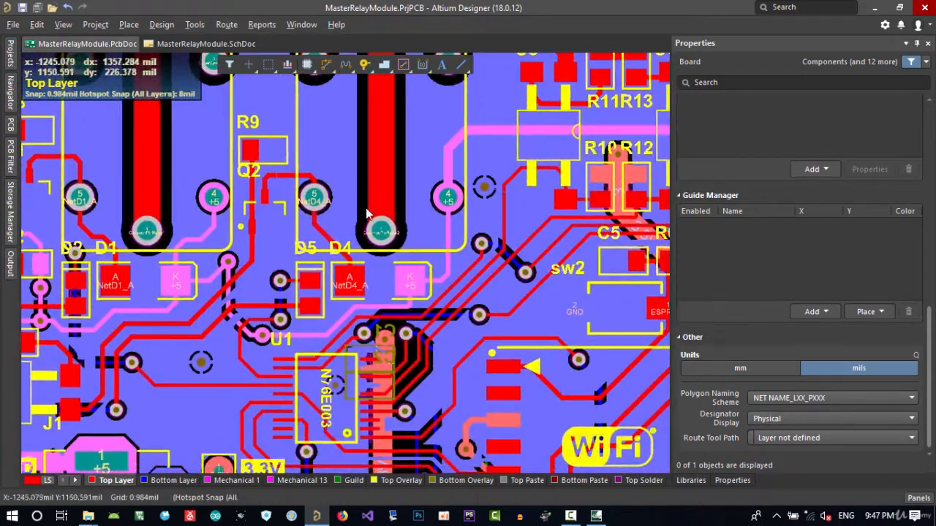
{"action": "scroll", "coordinate": [292, 271], "scroll_direction": "down", "scroll_amount": 3, "text": "ctrl"}
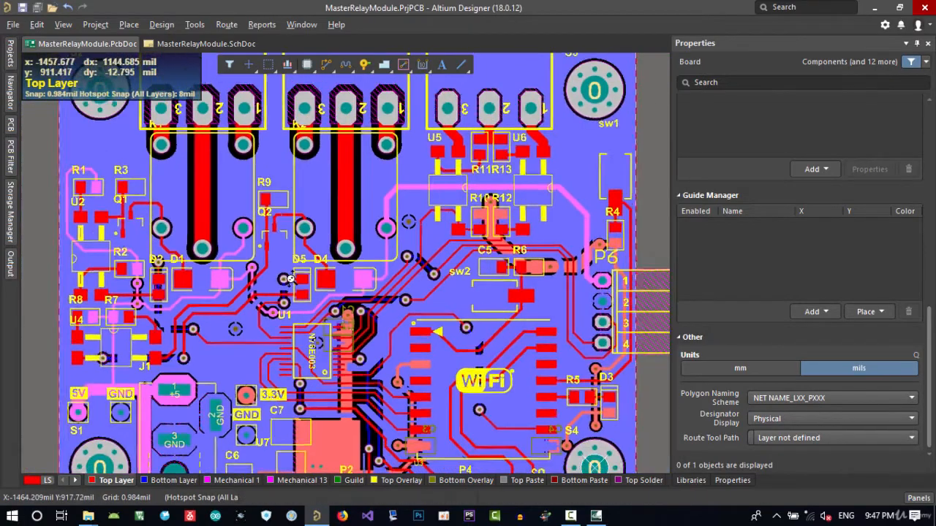
{"action": "right_click_drag", "start_coordinate": [296, 271], "coordinate": [346, 277]}
{"action": "scroll", "coordinate": [356, 279], "scroll_direction": "up", "scroll_amount": 2, "text": "ctrl"}
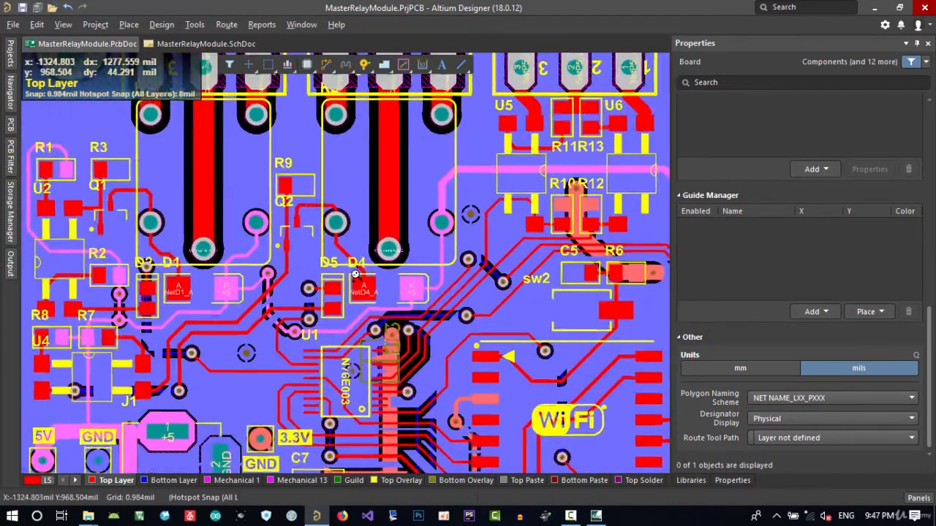
{"action": "right_click_drag", "start_coordinate": [357, 221], "coordinate": [370, 279]}
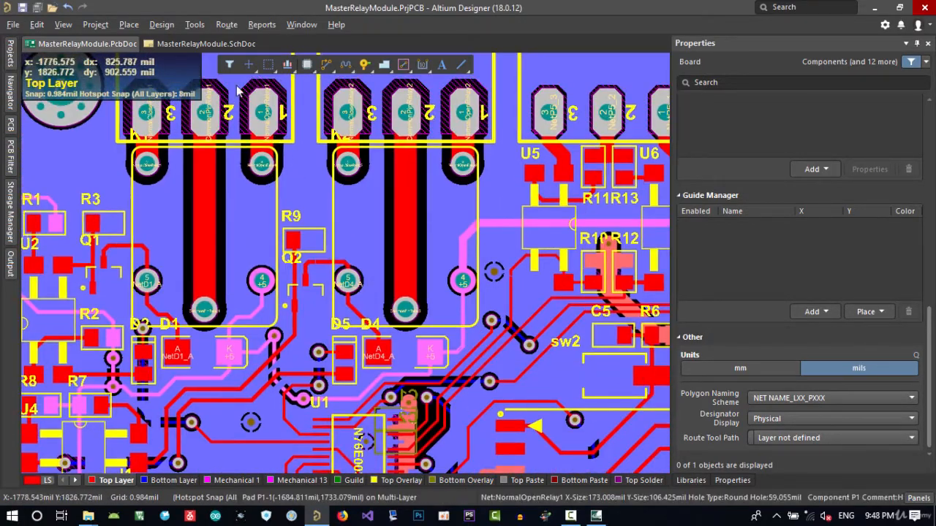
{"action": "right_click_drag", "start_coordinate": [412, 250], "coordinate": [400, 253]}
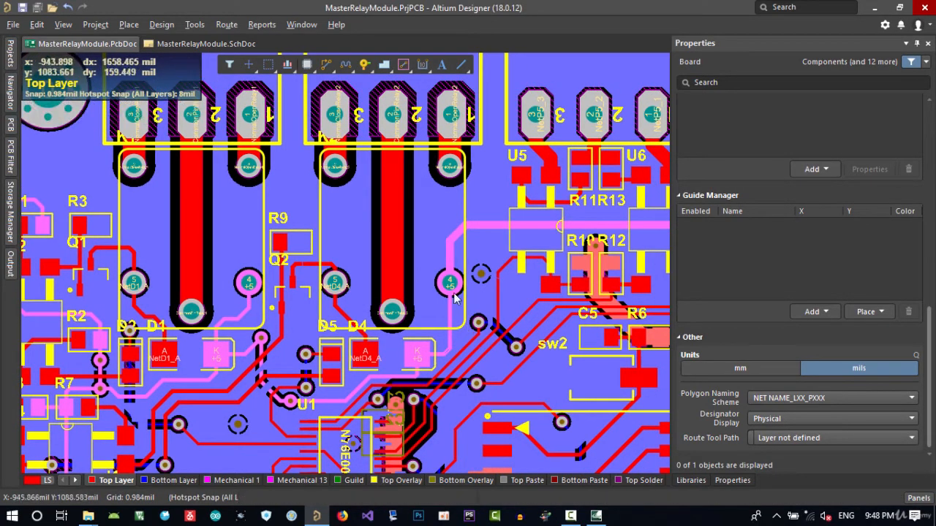
{"action": "left_click", "coordinate": [571, 516]}
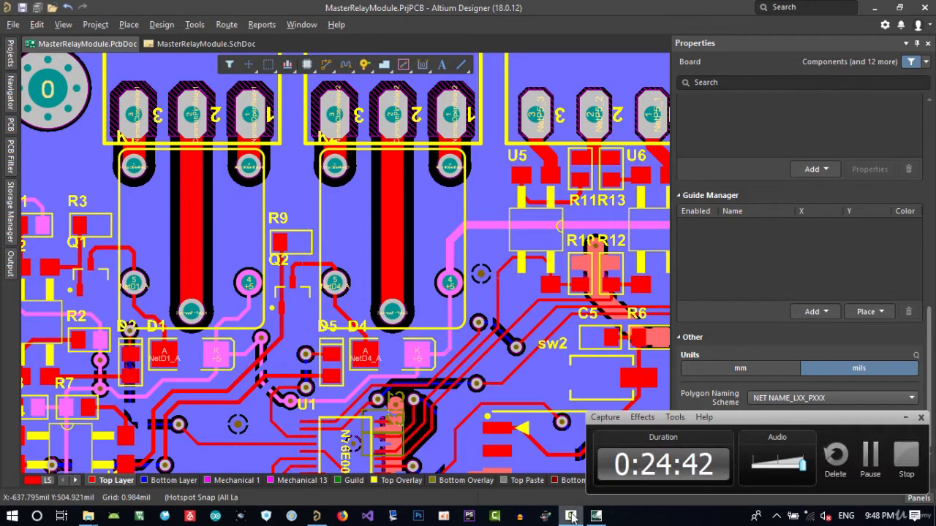
{"action": "left_click", "coordinate": [571, 516]}
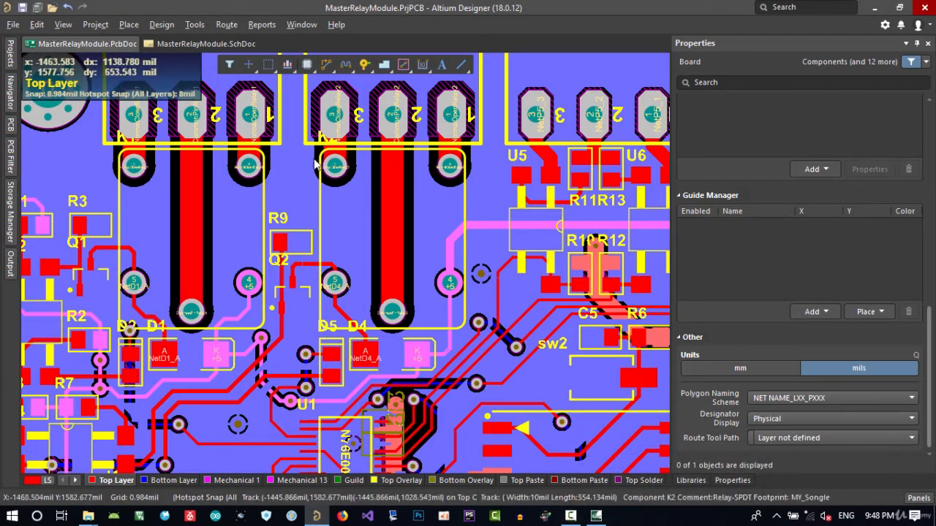
Run a design rule check on the board with the default report options
{"action": "left_click", "coordinate": [162, 24]}
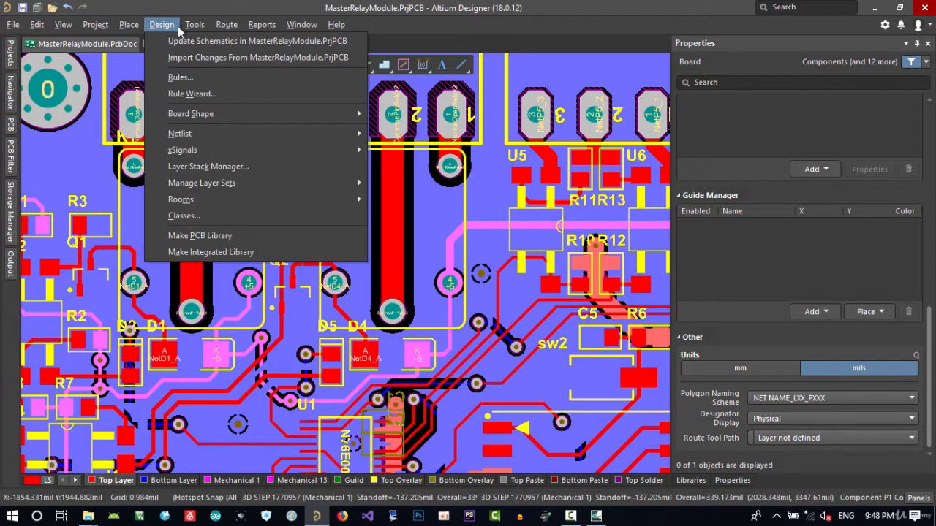
{"action": "mouse_move", "coordinate": [196, 30]}
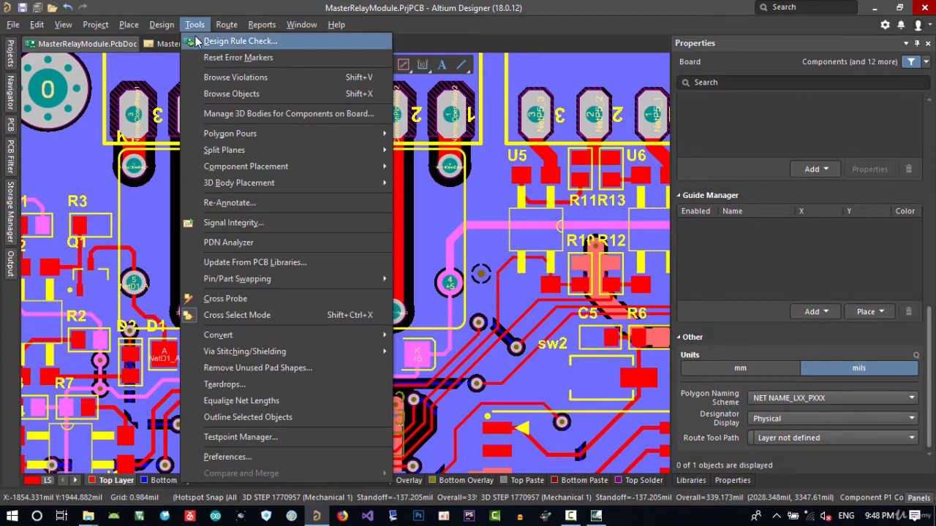
{"action": "left_click", "coordinate": [228, 42]}
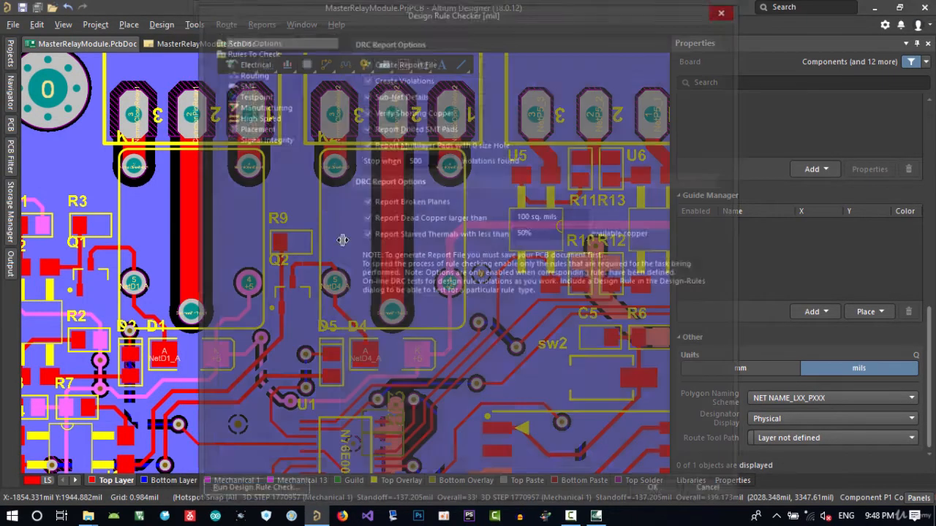
{"action": "double_click", "coordinate": [426, 159]}
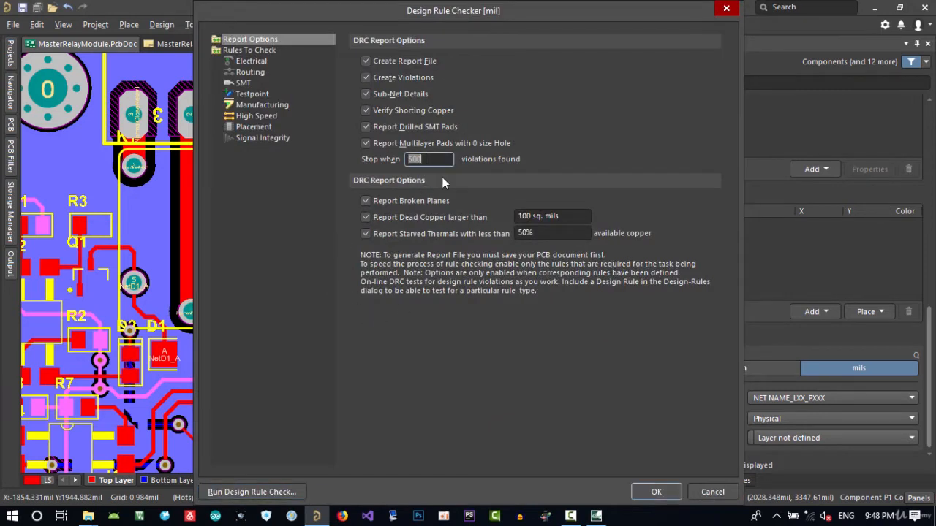
{"action": "key", "text": "Right"}
{"action": "left_click", "coordinate": [254, 494]}
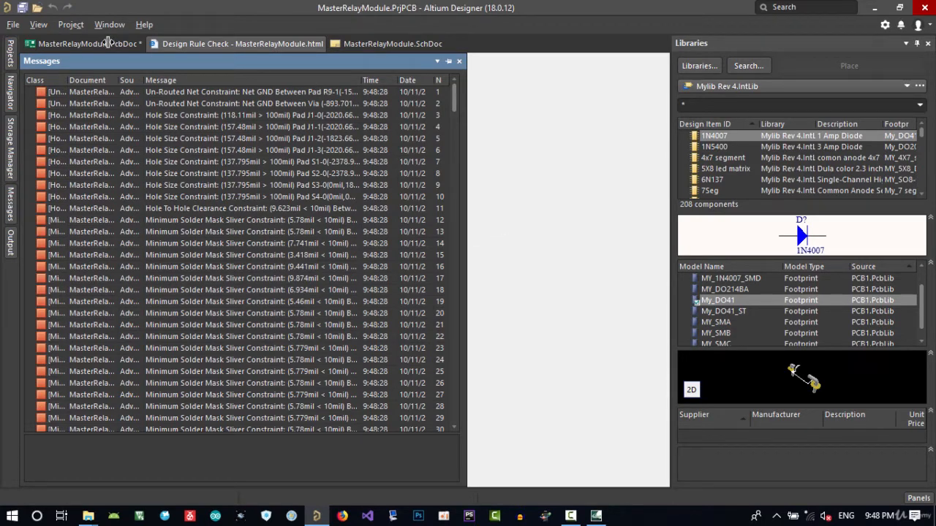
Locate a listed violation on the board and browse the violation list in the Messages panel
{"action": "double_click", "coordinate": [148, 202]}
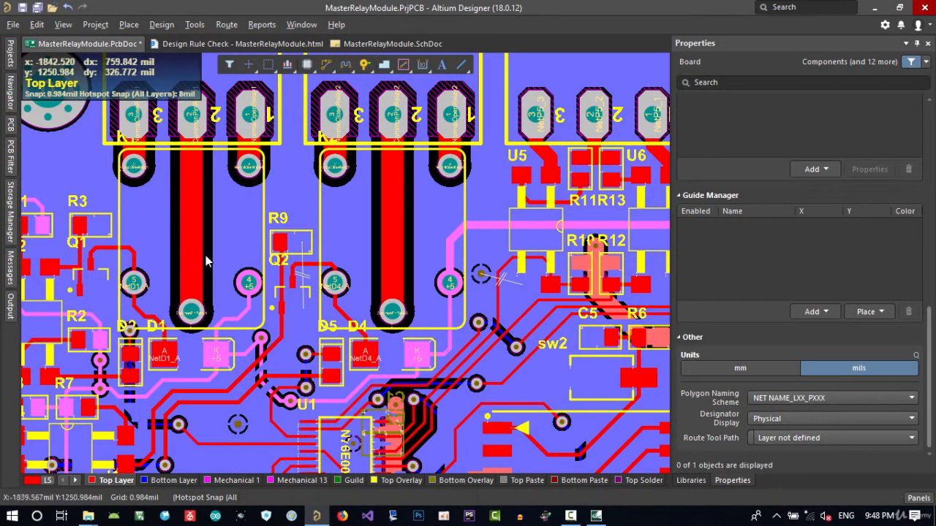
{"action": "right_click_drag", "start_coordinate": [225, 266], "coordinate": [372, 264]}
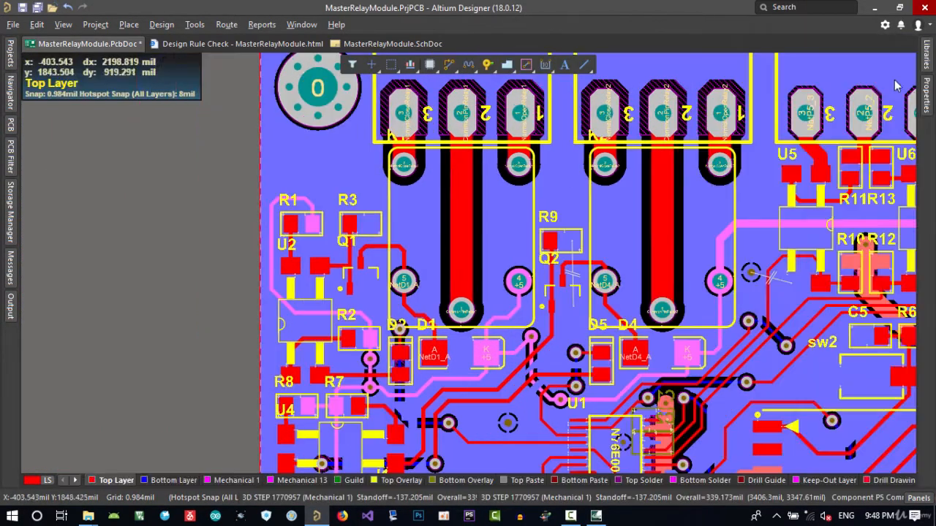
{"action": "right_click_drag", "start_coordinate": [710, 262], "coordinate": [515, 269]}
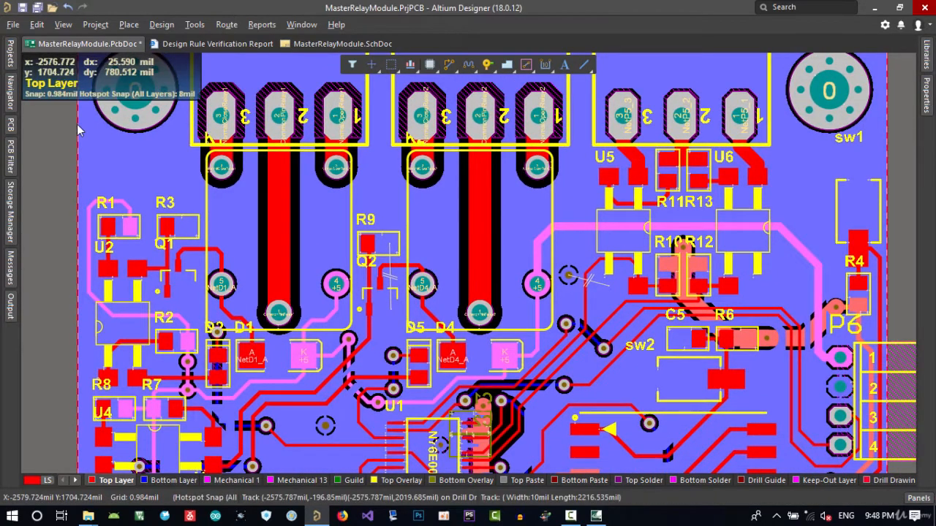
{"action": "left_click", "coordinate": [12, 276]}
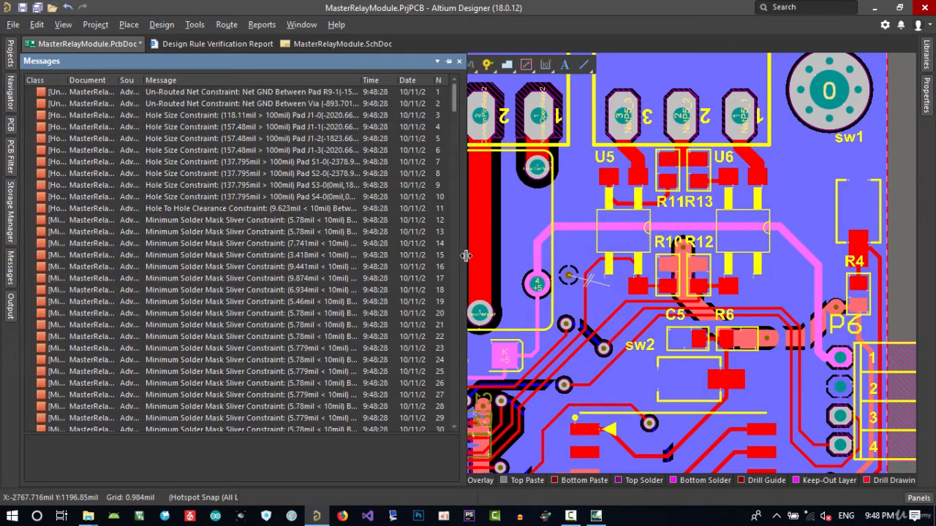
{"action": "left_click_drag", "start_coordinate": [466, 255], "coordinate": [305, 292]}
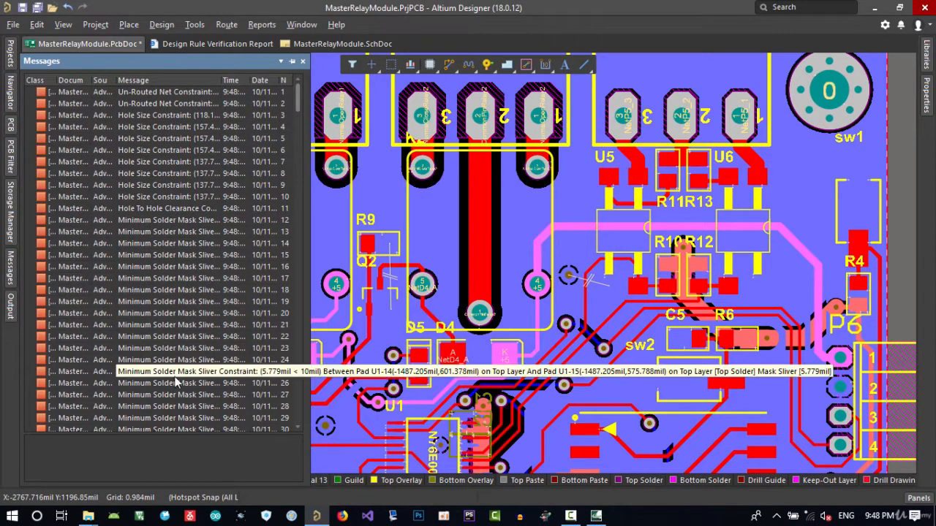
{"action": "scroll", "coordinate": [154, 358], "scroll_direction": "down", "scroll_amount": 15}
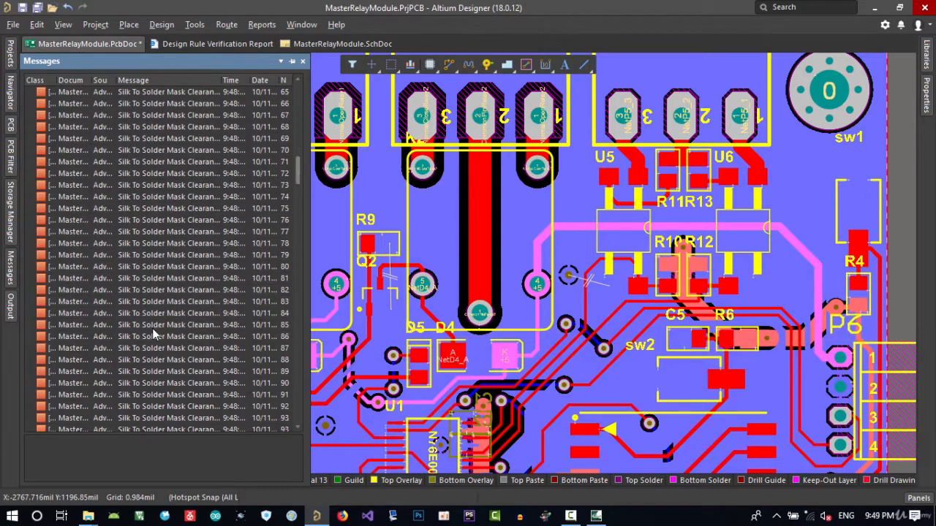
Review the rule violation counts in the Design Rule Verification Report
{"action": "left_click", "coordinate": [204, 43]}
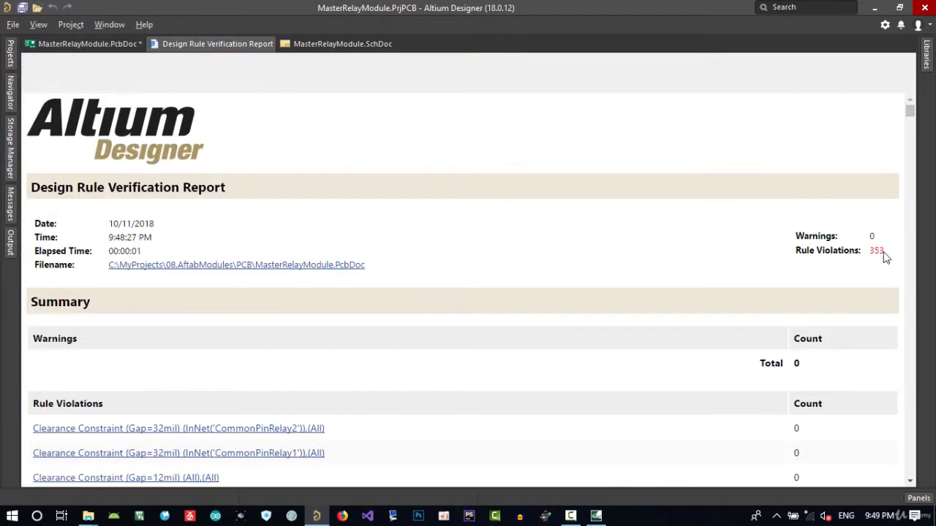
{"action": "scroll", "coordinate": [345, 319], "scroll_direction": "down", "scroll_amount": 7}
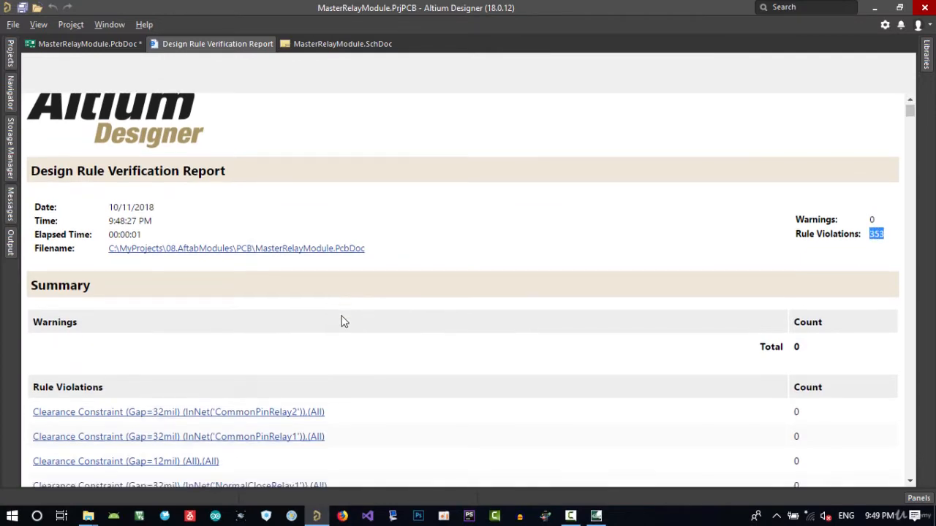
{"action": "scroll", "coordinate": [497, 304], "scroll_direction": "up", "scroll_amount": 4}
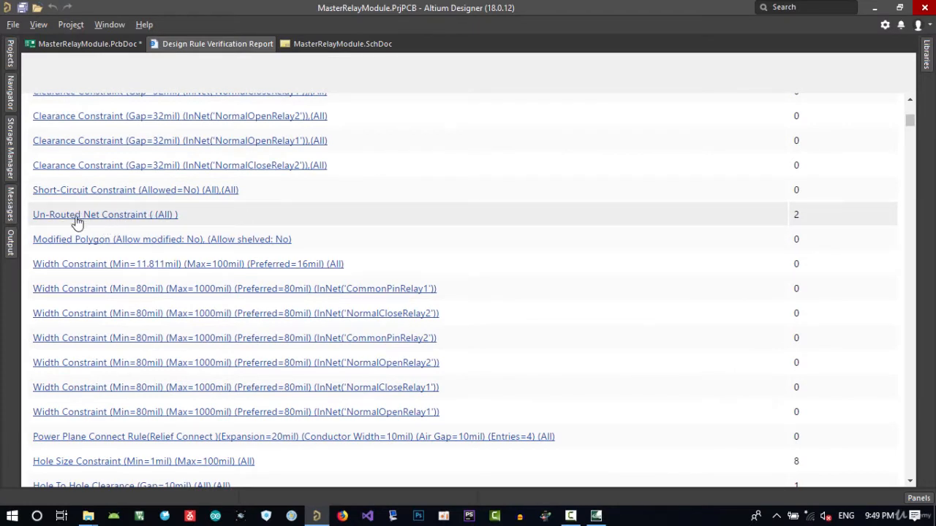
{"action": "scroll", "coordinate": [321, 267], "scroll_direction": "down", "scroll_amount": 5}
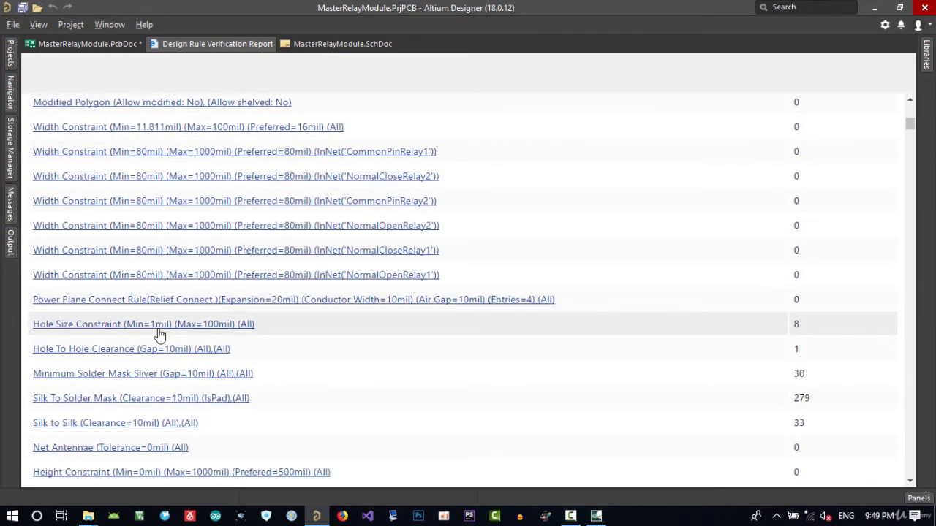
{"action": "scroll", "coordinate": [159, 334], "scroll_direction": "down", "scroll_amount": 3}
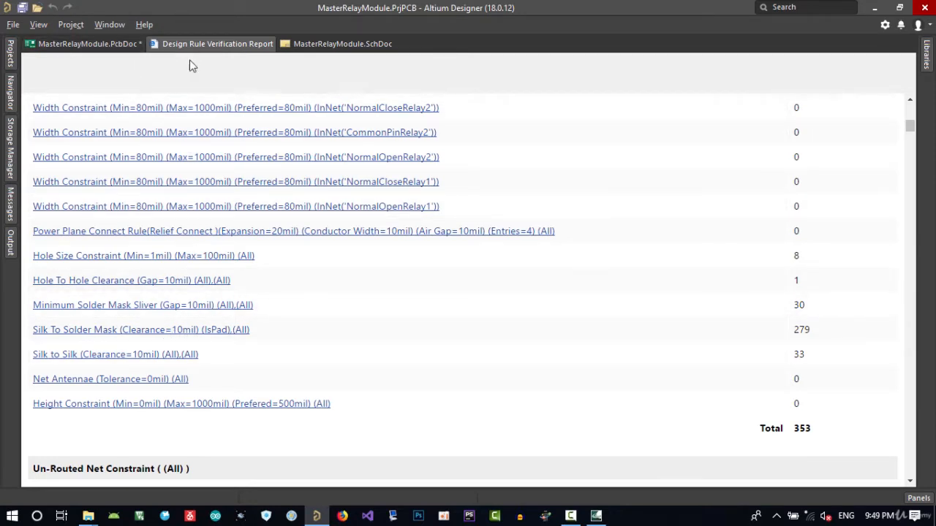
{"action": "scroll", "coordinate": [812, 377], "scroll_direction": "down", "scroll_amount": 3}
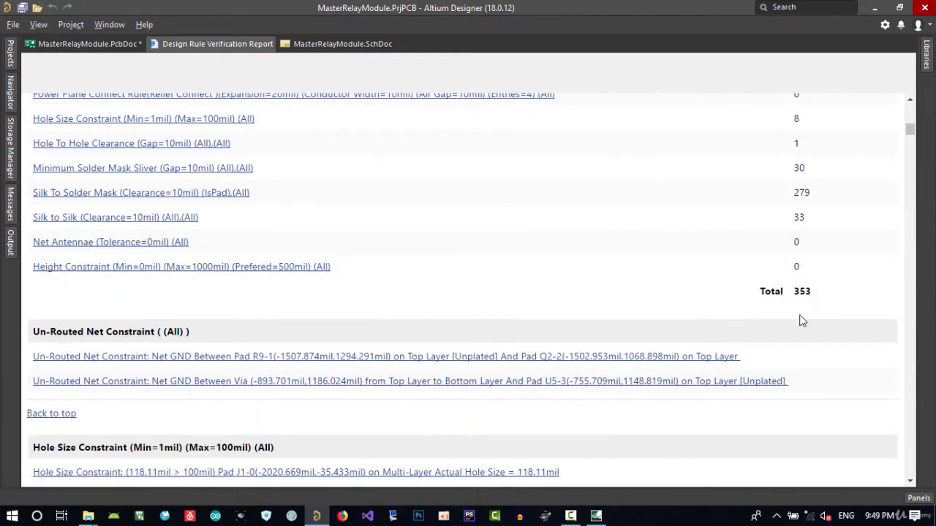
{"action": "scroll", "coordinate": [809, 305], "scroll_direction": "up", "scroll_amount": 2}
Return to the PCB document and save all documents
{"action": "left_click", "coordinate": [120, 49]}
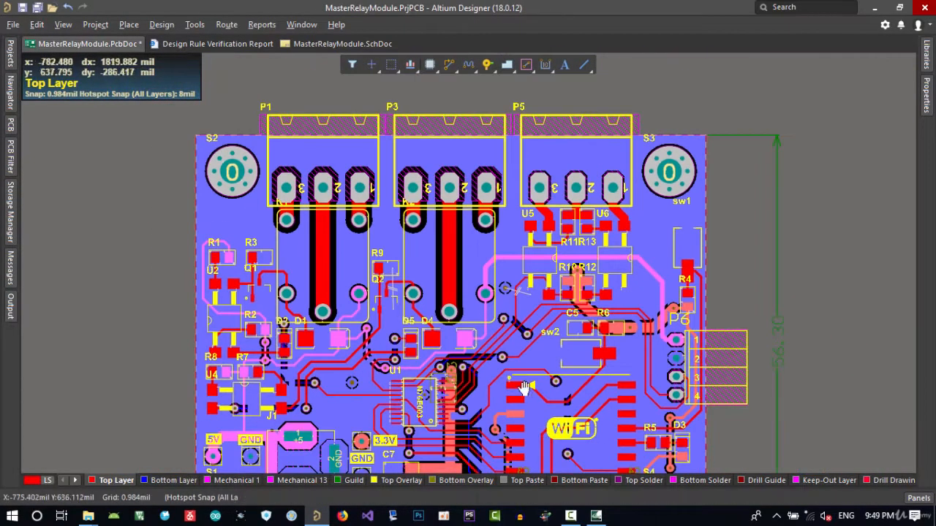
{"action": "right_click_drag", "start_coordinate": [523, 387], "coordinate": [482, 326]}
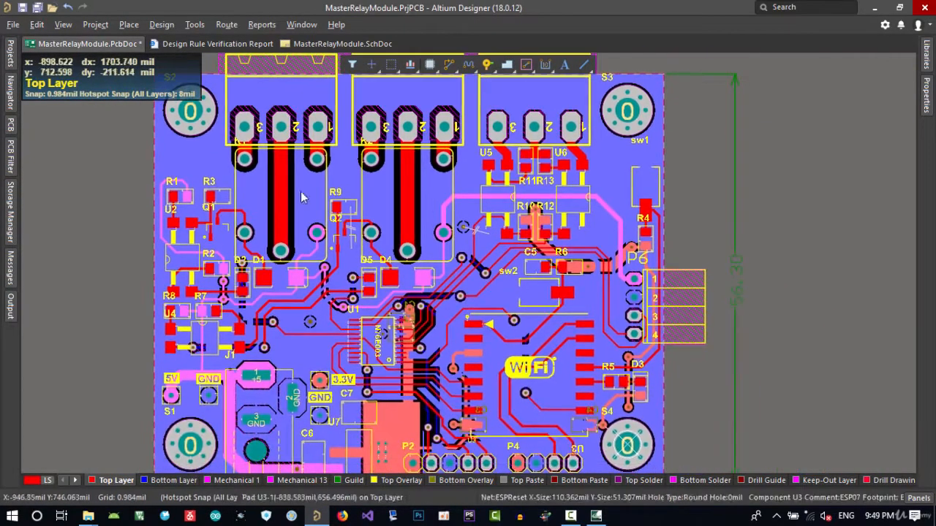
{"action": "left_click", "coordinate": [14, 24]}
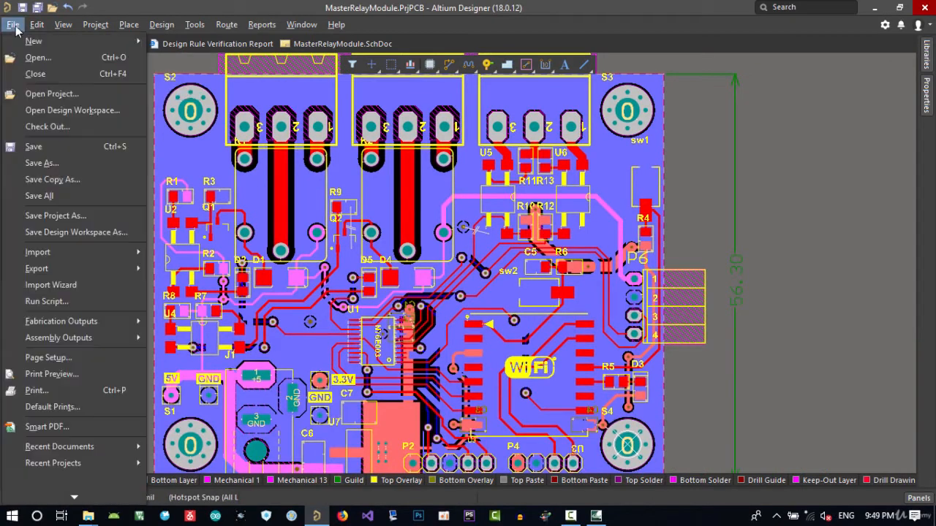
{"action": "left_click", "coordinate": [65, 193]}
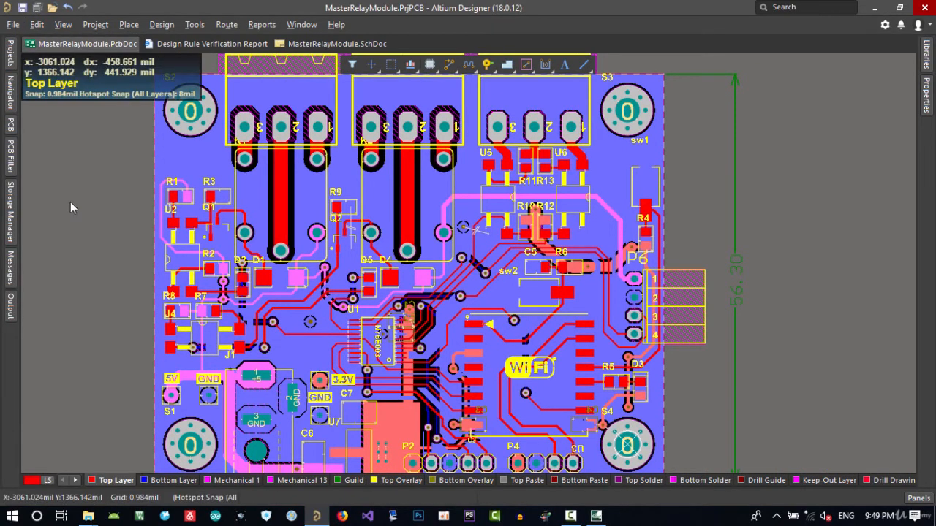
Shelve all three polygon pours to expose the unrouted GND connection at U5's pad 3
{"action": "right_click_drag", "start_coordinate": [445, 403], "coordinate": [434, 384]}
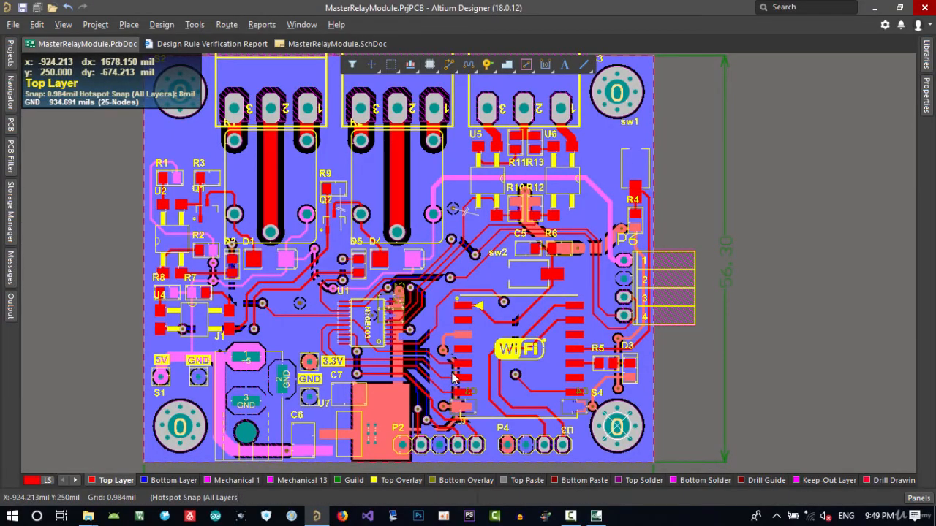
{"action": "scroll", "coordinate": [477, 216], "scroll_direction": "up", "scroll_amount": 5, "text": "ctrl"}
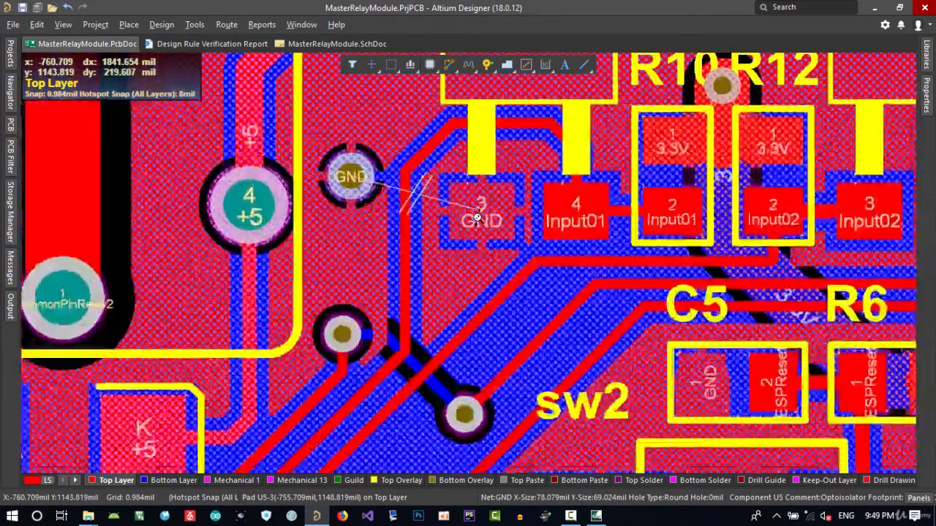
{"action": "scroll", "coordinate": [478, 217], "scroll_direction": "up", "scroll_amount": 2, "text": "ctrl"}
{"action": "scroll", "coordinate": [439, 317], "scroll_direction": "up", "scroll_amount": 3}
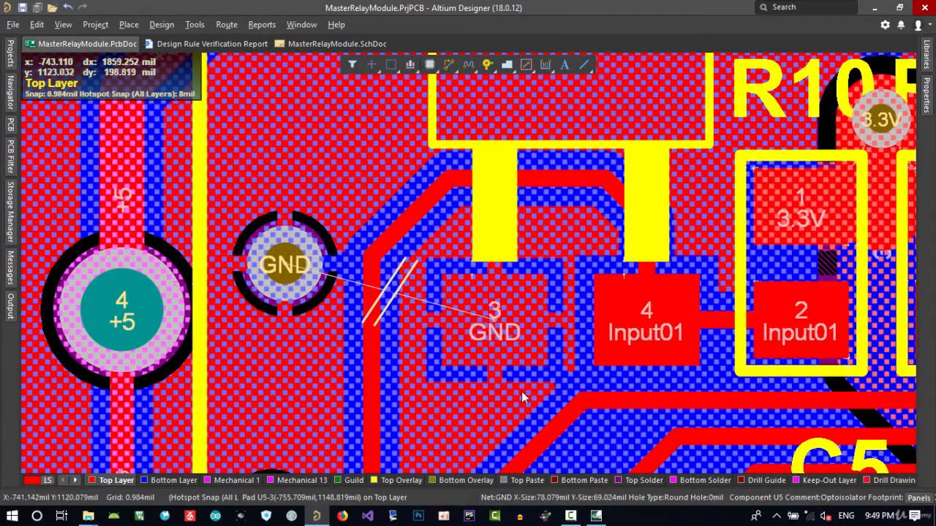
{"action": "right_click_drag", "start_coordinate": [521, 395], "coordinate": [490, 332]}
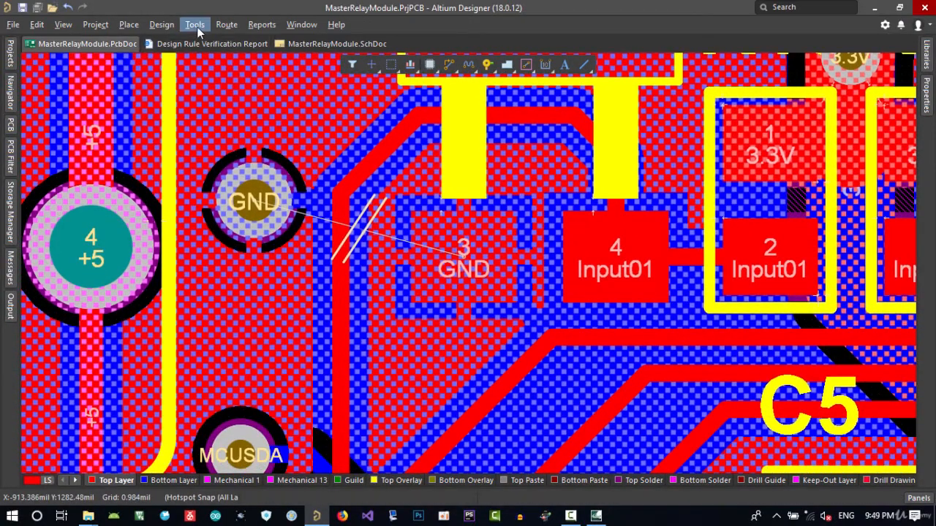
{"action": "left_click", "coordinate": [196, 27]}
{"action": "mouse_move", "coordinate": [340, 136]}
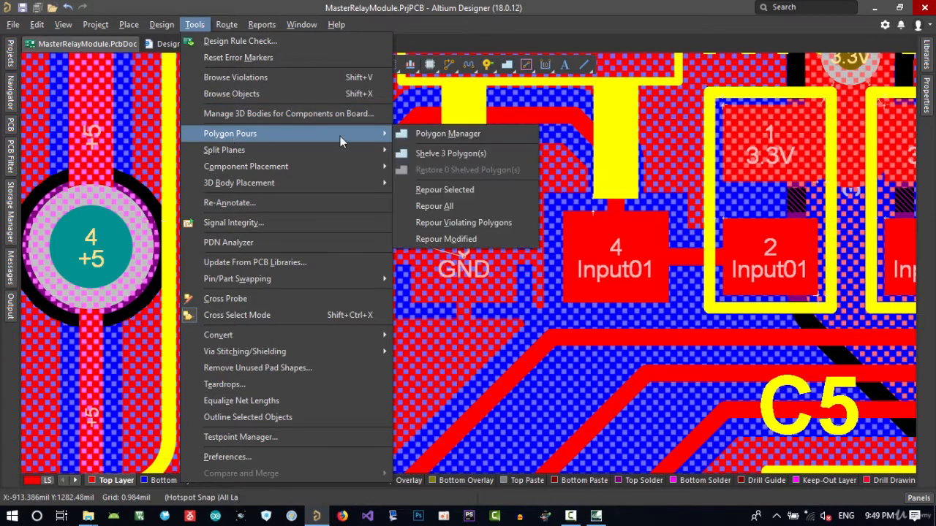
{"action": "left_click", "coordinate": [442, 153]}
Route a short GND track from U5's pad 3 and drop a via to the bottom layer
{"action": "right_click_drag", "start_coordinate": [466, 309], "coordinate": [425, 212]}
{"action": "scroll", "coordinate": [428, 296], "scroll_direction": "down", "scroll_amount": 8, "text": "ctrl"}
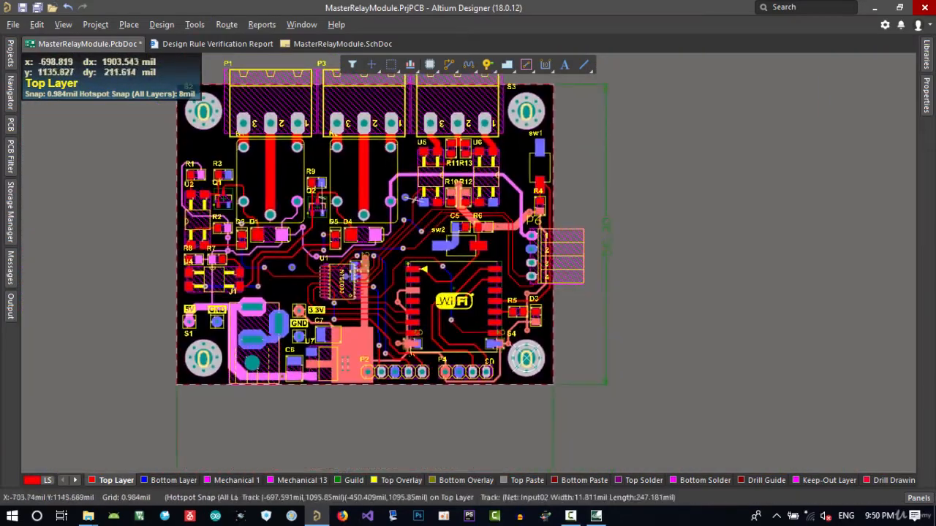
{"action": "scroll", "coordinate": [433, 203], "scroll_direction": "up", "scroll_amount": 8, "text": "ctrl"}
{"action": "right_click_drag", "start_coordinate": [413, 257], "coordinate": [438, 285]}
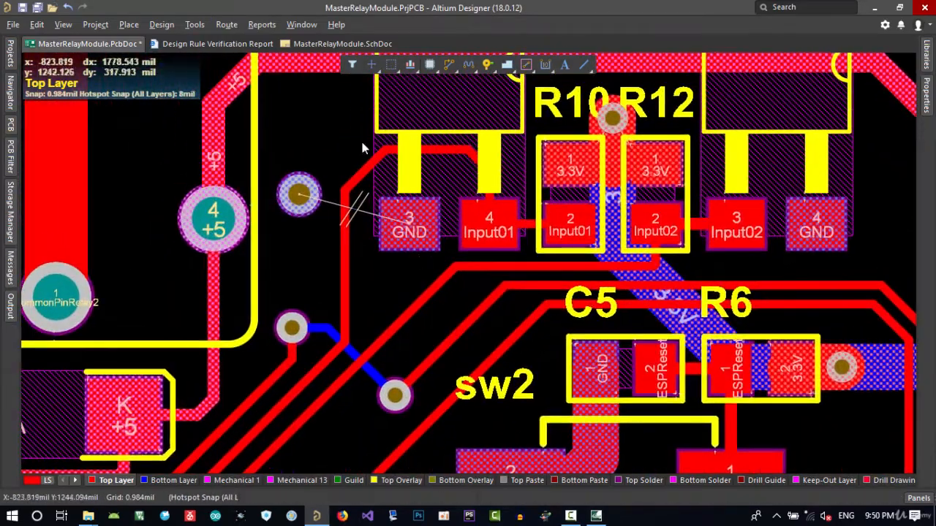
{"action": "left_click", "coordinate": [449, 65]}
{"action": "left_click", "coordinate": [409, 242]}
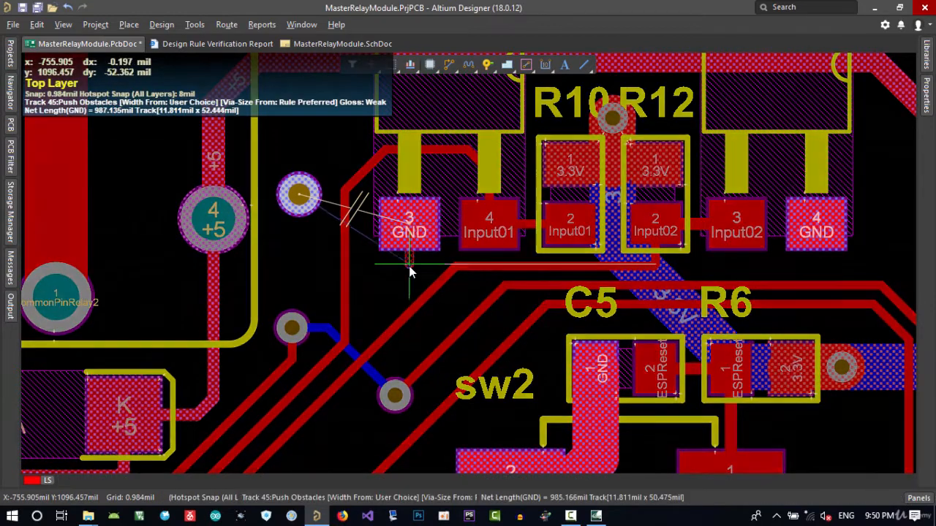
{"action": "left_click", "coordinate": [398, 282]}
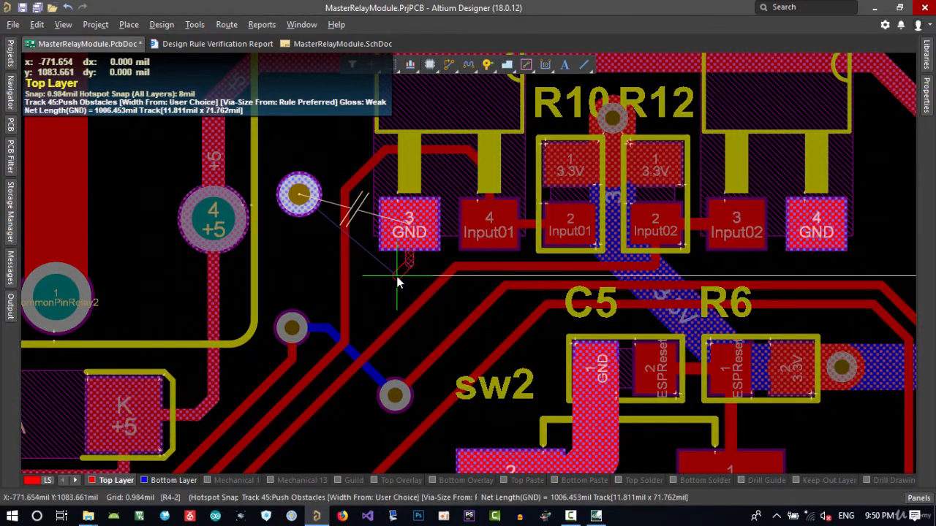
{"action": "key", "text": "KP_Multiply"}
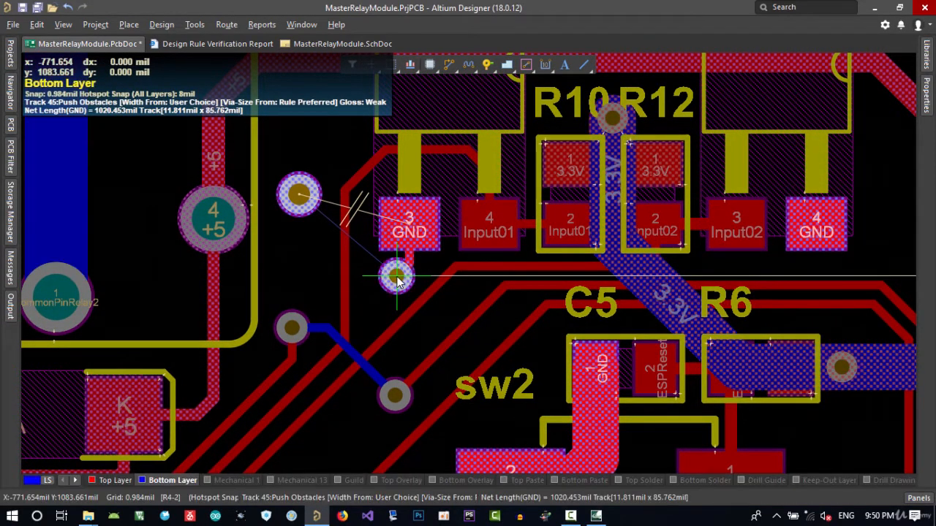
{"action": "right_click", "coordinate": [378, 292]}
{"action": "right_click", "coordinate": [378, 292]}
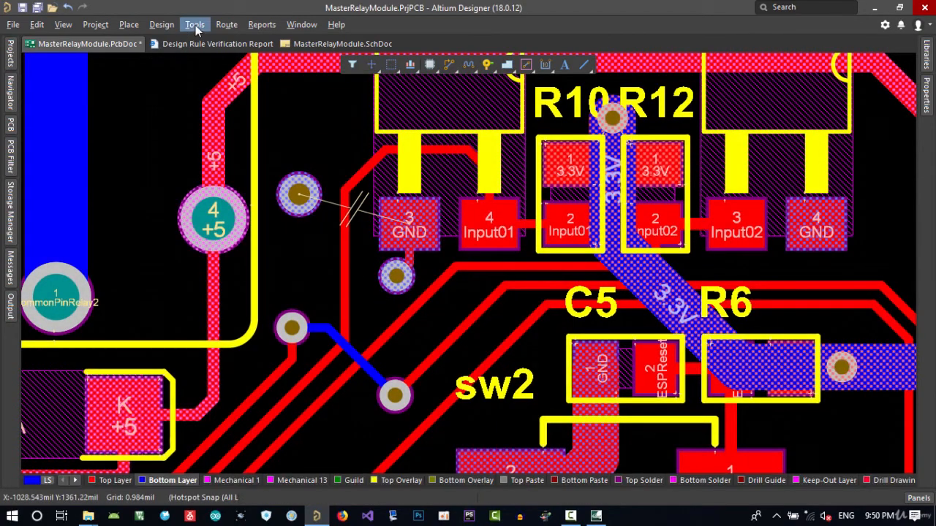
Restore the three shelved polygon pours
{"action": "left_click", "coordinate": [195, 24]}
{"action": "mouse_move", "coordinate": [269, 134]}
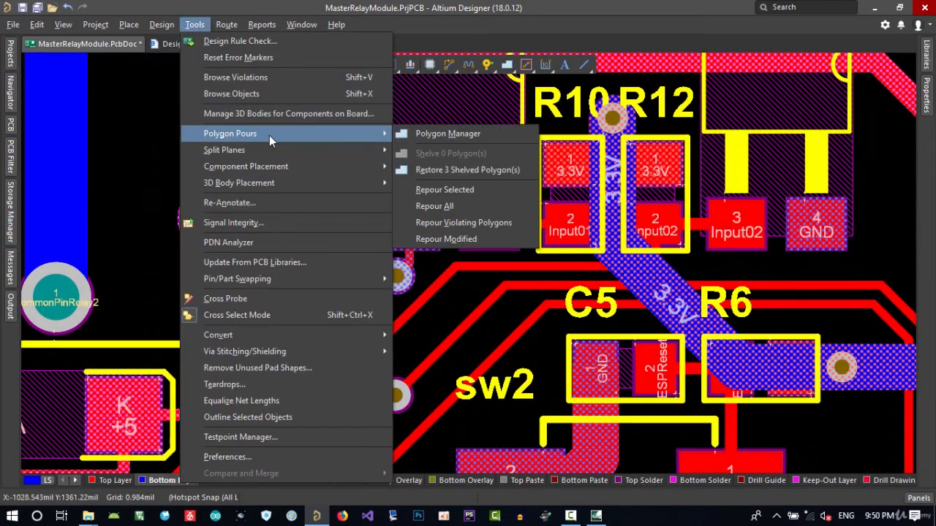
{"action": "left_click", "coordinate": [466, 170]}
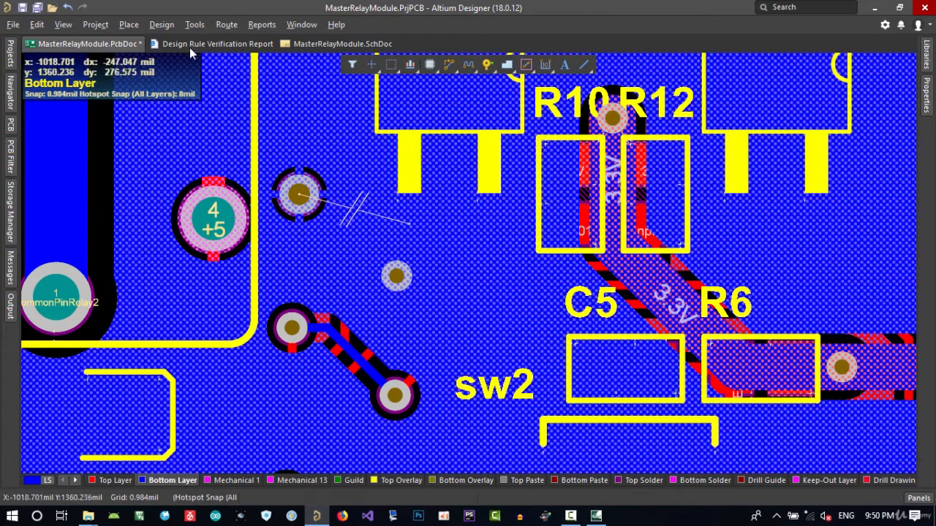
Repour all polygons on the board
{"action": "left_click", "coordinate": [194, 25]}
{"action": "mouse_move", "coordinate": [336, 135]}
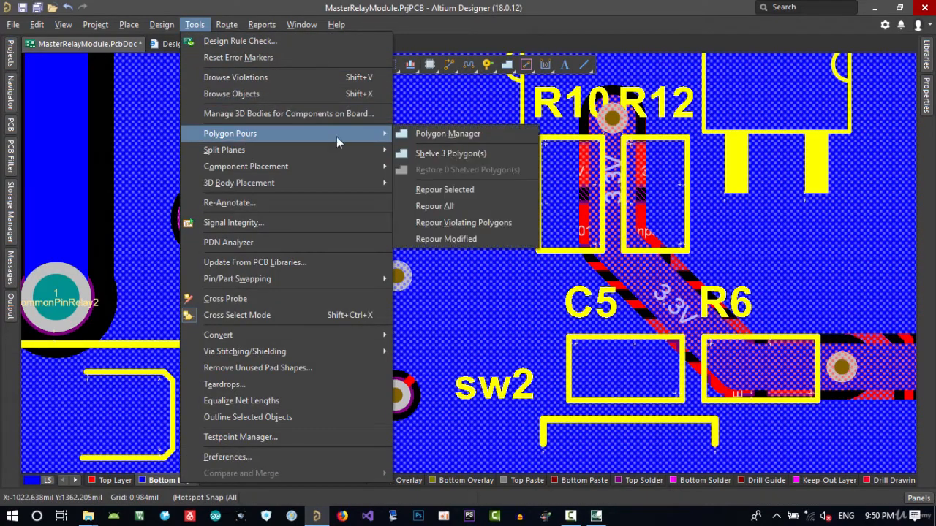
{"action": "left_click", "coordinate": [464, 204]}
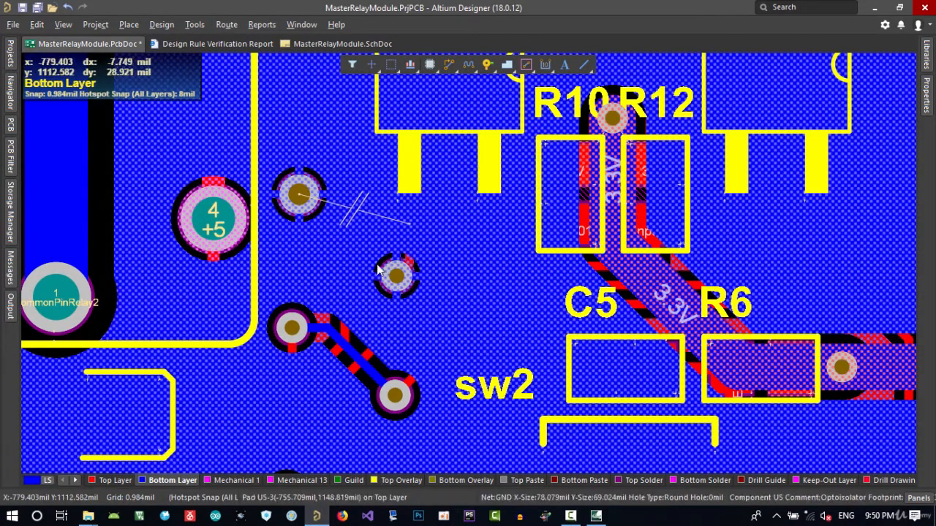
Run the design rule check again with the same report options
{"action": "scroll", "coordinate": [378, 271], "scroll_direction": "down", "scroll_amount": 4, "text": "ctrl"}
{"action": "left_click", "coordinate": [194, 25]}
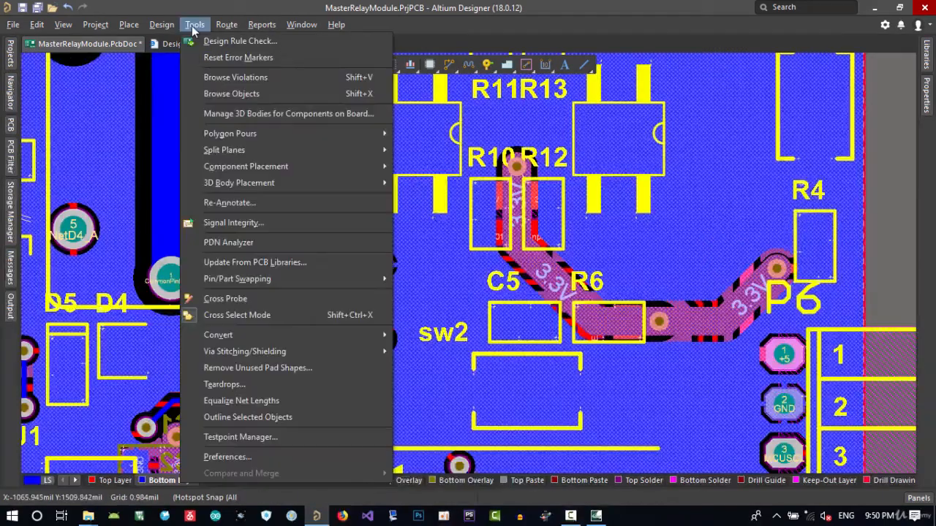
{"action": "left_click", "coordinate": [205, 41]}
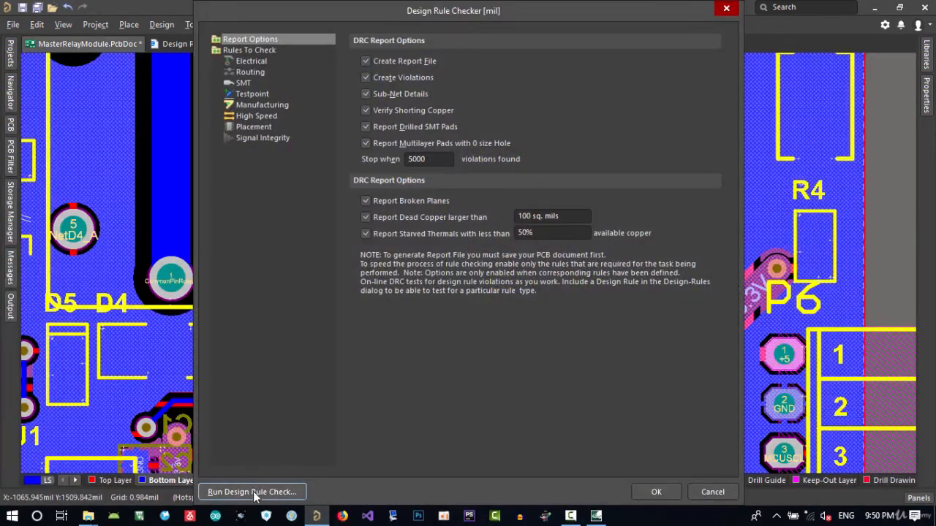
{"action": "left_click", "coordinate": [252, 492]}
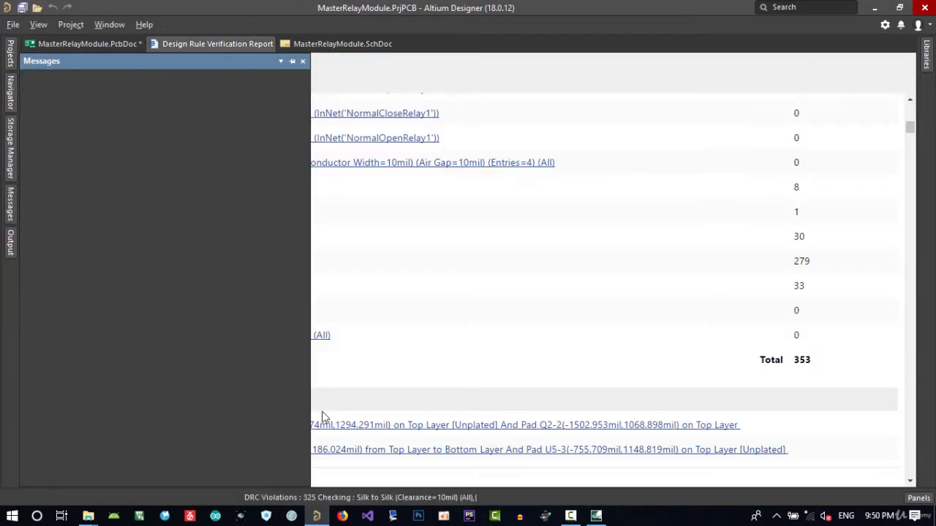
Check the Un-Routed Net Constraint count in the report and return to the PCB document
{"action": "scroll", "coordinate": [668, 293], "scroll_direction": "up", "scroll_amount": 10}
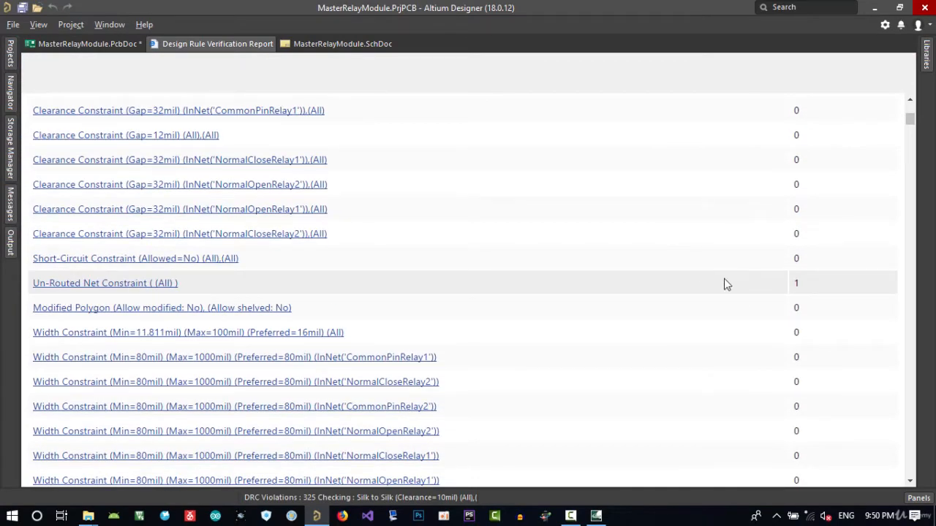
{"action": "left_click", "coordinate": [88, 44]}
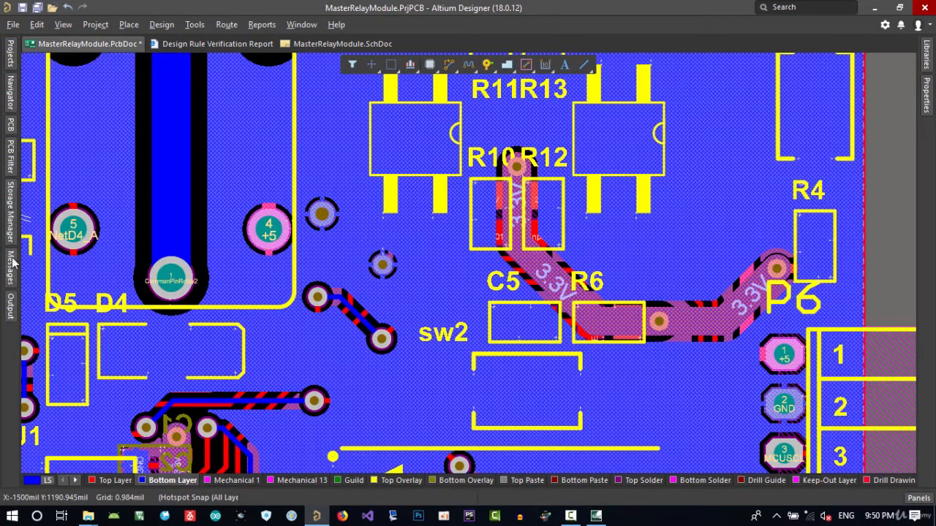
Group the violations in the Messages panel by Source and widen the Class column
{"action": "left_click", "coordinate": [12, 262]}
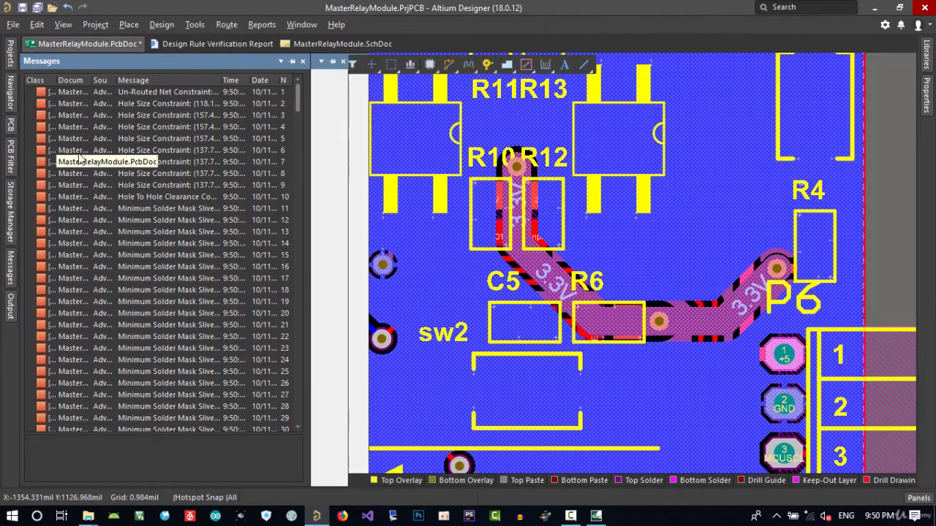
{"action": "right_click", "coordinate": [78, 151]}
{"action": "mouse_move", "coordinate": [267, 163]}
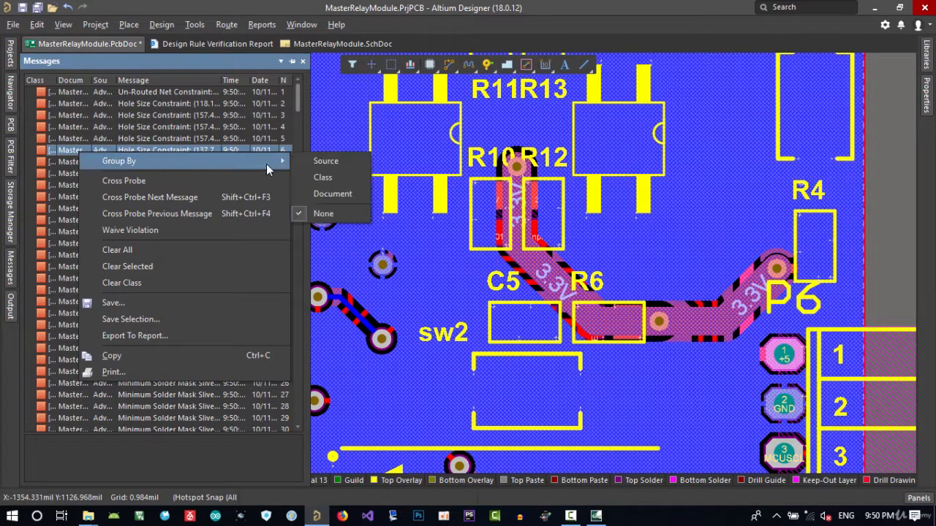
{"action": "left_click", "coordinate": [320, 161]}
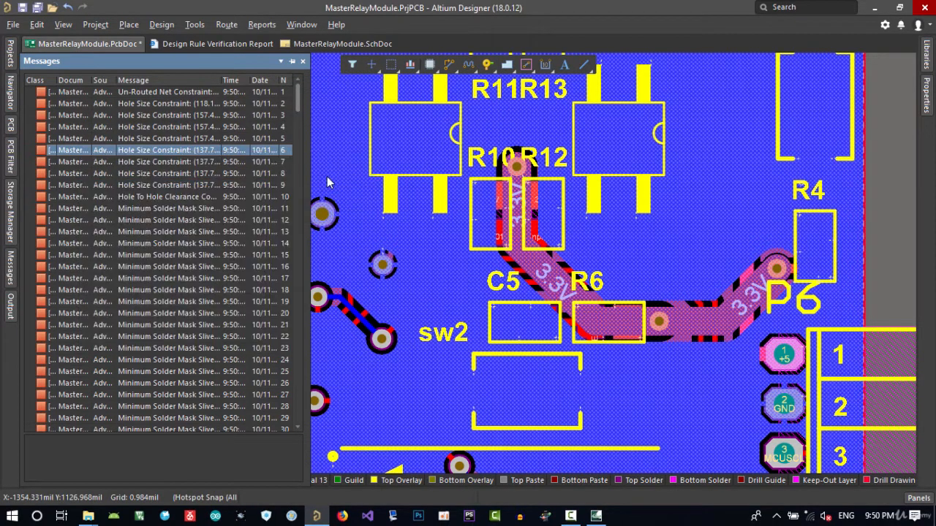
{"action": "left_click_drag", "start_coordinate": [56, 81], "coordinate": [112, 80]}
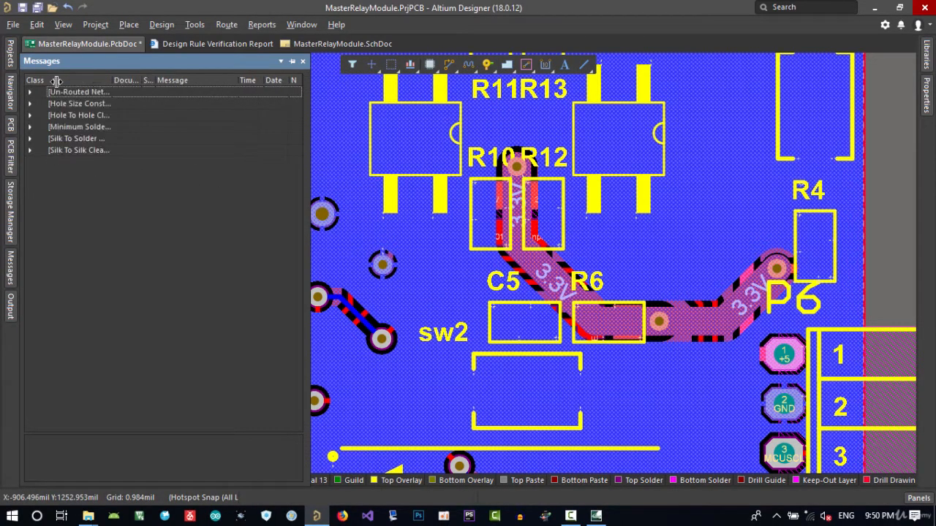
Expand the Un-Routed Net group and jump to its violation on the board
{"action": "left_click", "coordinate": [30, 92]}
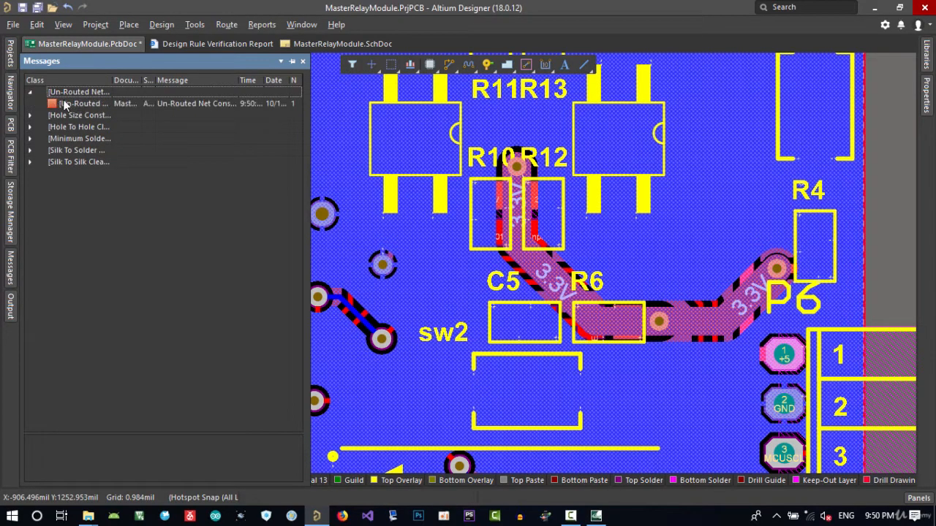
{"action": "left_click", "coordinate": [66, 103]}
{"action": "double_click", "coordinate": [67, 103]}
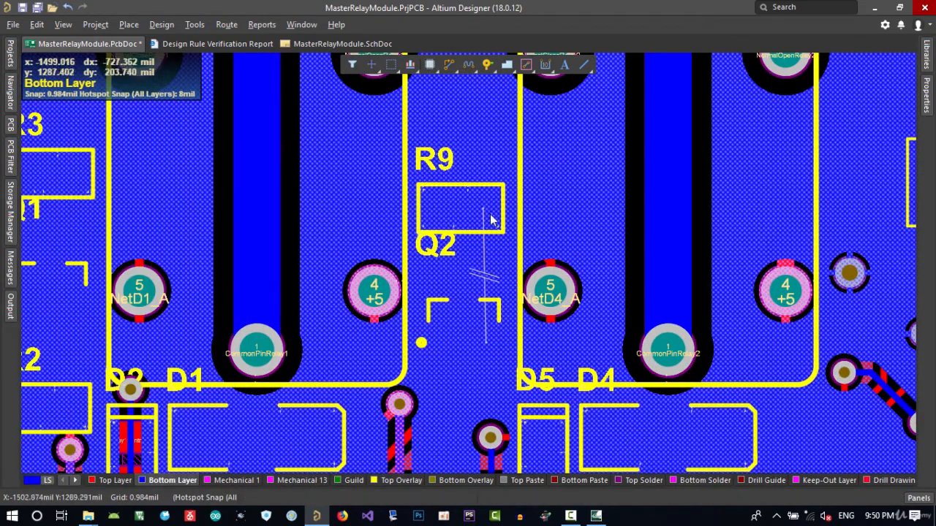
Shelve the polygon pours again
{"action": "left_click", "coordinate": [196, 25]}
{"action": "mouse_move", "coordinate": [257, 133]}
{"action": "left_click", "coordinate": [454, 153]}
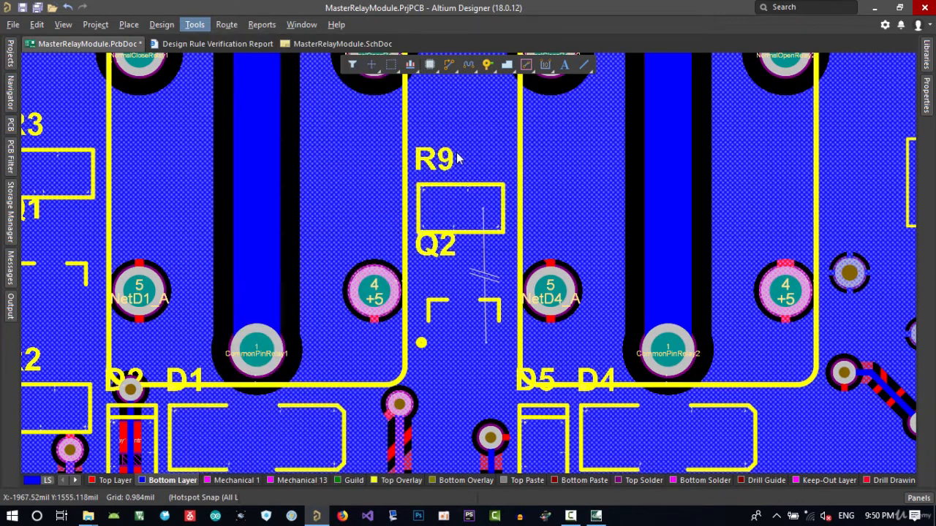
Route the GND connection from Q2's pad up along the bottom layer to a via at R9's GND pad
{"action": "scroll", "coordinate": [505, 307], "scroll_direction": "up", "scroll_amount": 1, "text": "ctrl"}
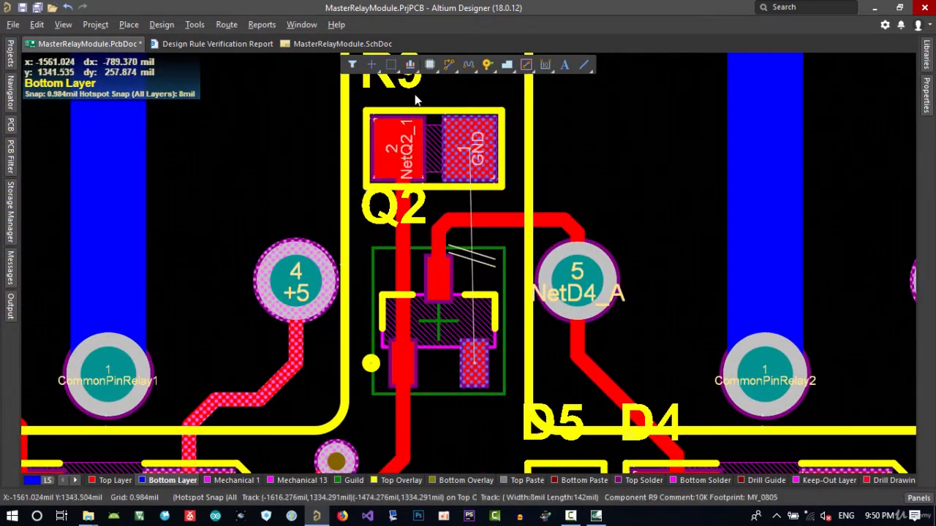
{"action": "right_click_drag", "start_coordinate": [497, 183], "coordinate": [460, 275]}
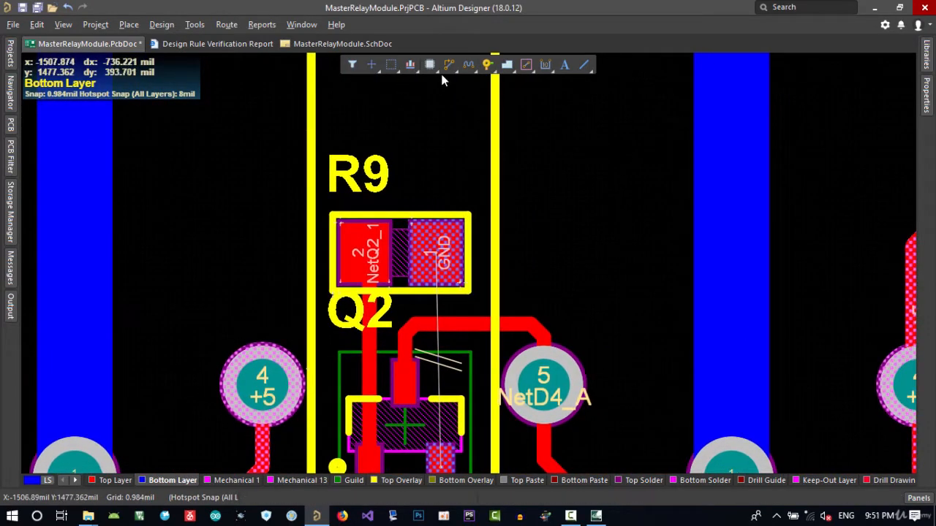
{"action": "scroll", "coordinate": [453, 281], "scroll_direction": "down", "scroll_amount": 3}
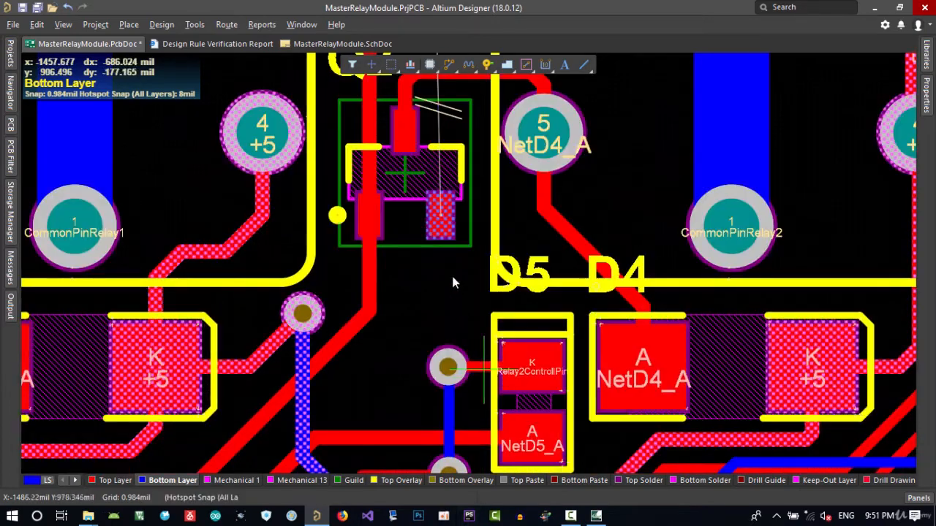
{"action": "key", "text": "ctrl+w"}
{"action": "left_click", "coordinate": [436, 258]}
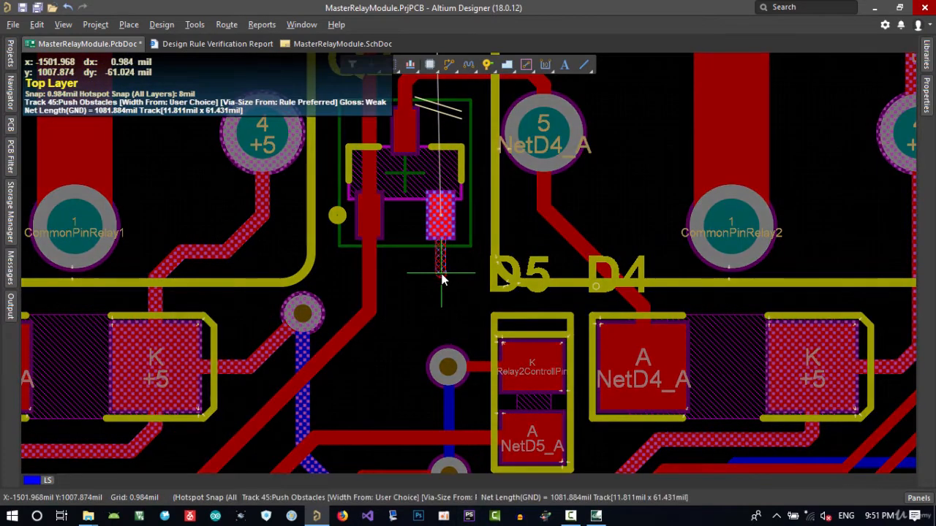
{"action": "key", "text": "KP_Multiply"}
{"action": "scroll", "coordinate": [428, 210], "scroll_direction": "up", "scroll_amount": 3}
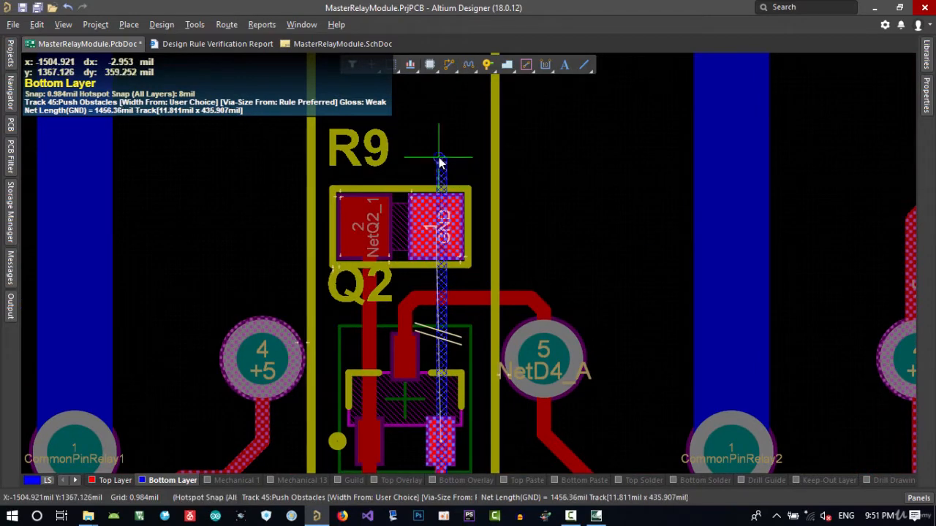
{"action": "left_click", "coordinate": [439, 157]}
{"action": "key", "text": "KP_Multiply"}
{"action": "left_click", "coordinate": [441, 158]}
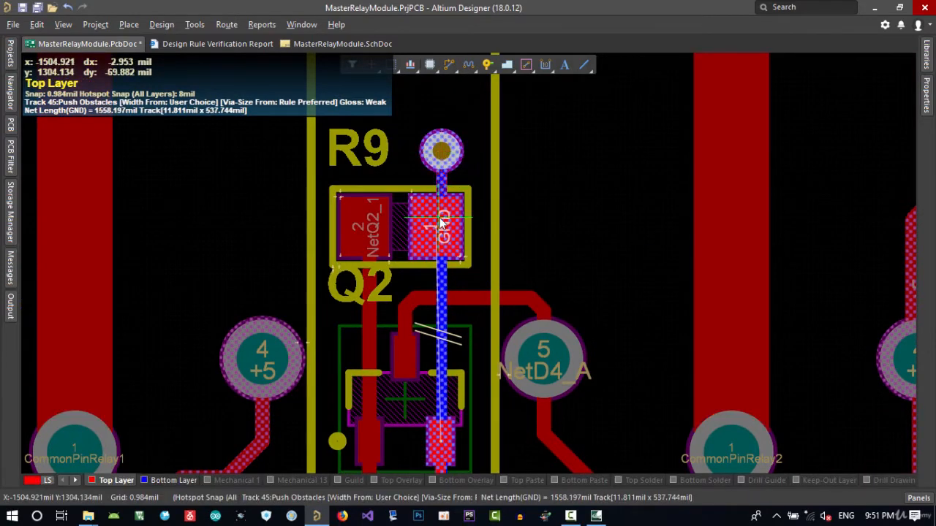
{"action": "left_click", "coordinate": [441, 219]}
{"action": "right_click", "coordinate": [442, 219]}
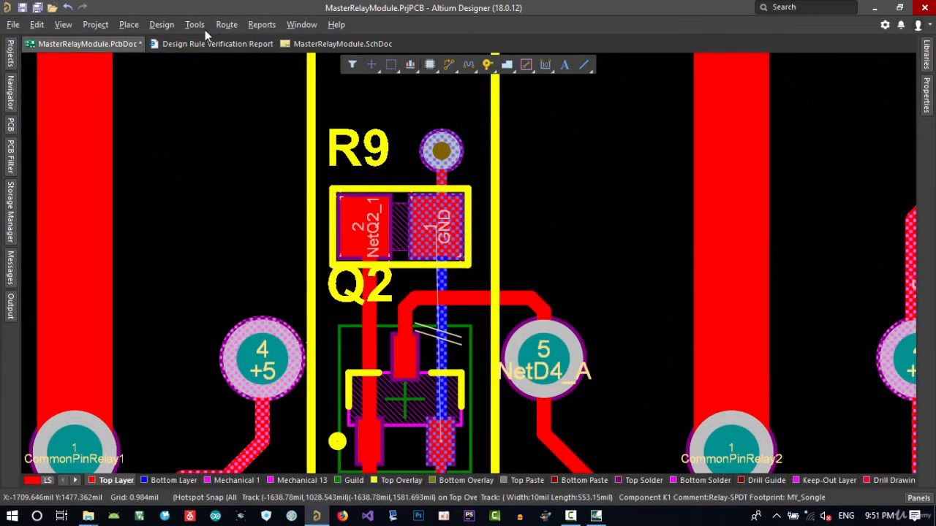
Restore the shelved polygon pours and repour them on the board
{"action": "left_click", "coordinate": [202, 26]}
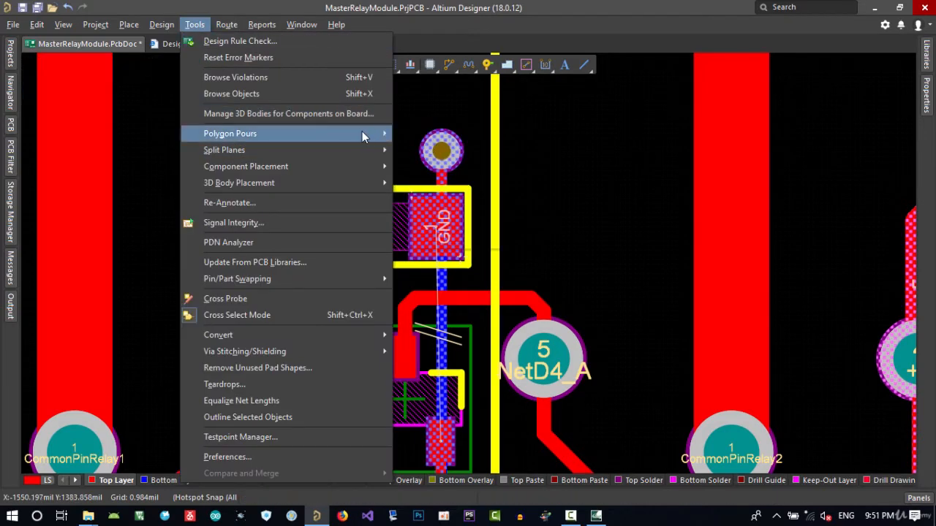
{"action": "mouse_move", "coordinate": [362, 133]}
{"action": "left_click", "coordinate": [451, 170]}
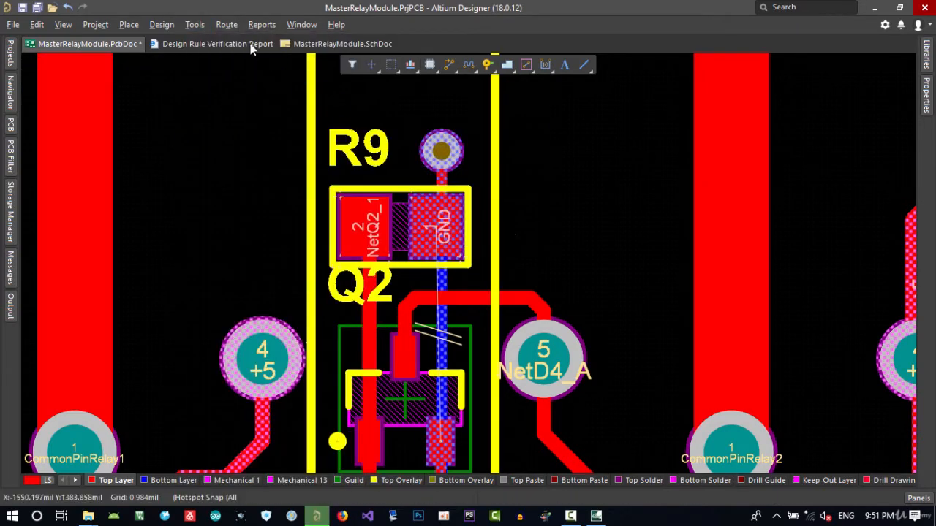
{"action": "left_click", "coordinate": [196, 24]}
{"action": "mouse_move", "coordinate": [292, 134]}
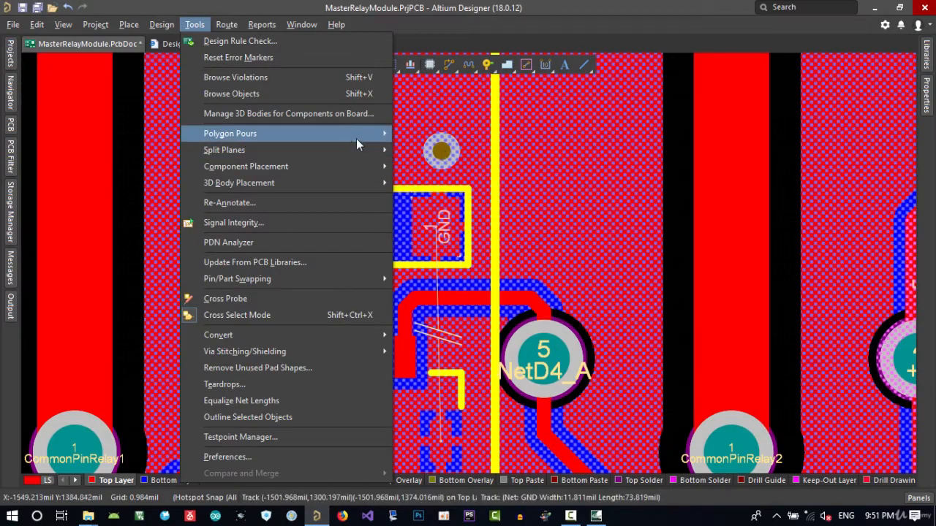
{"action": "left_click", "coordinate": [451, 207]}
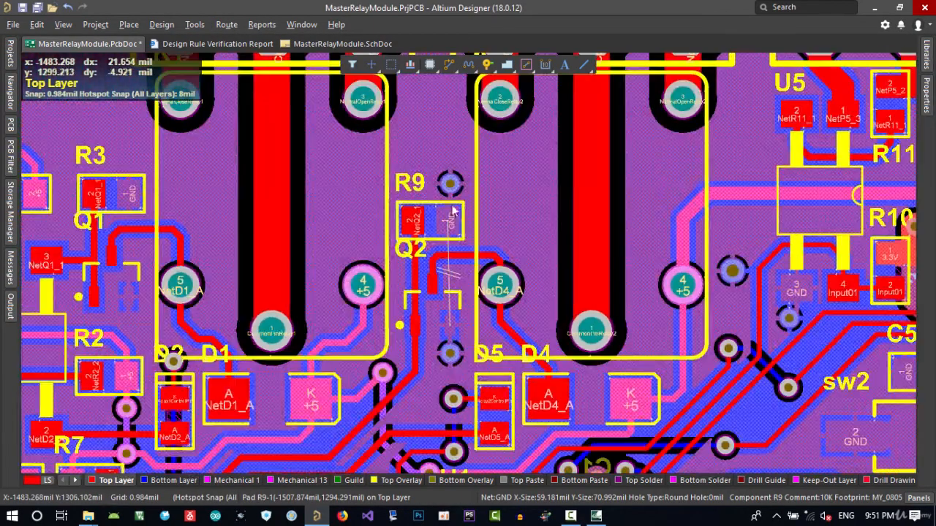
Rerun the design rule check and scroll through the report's rule violation counts
{"action": "left_click", "coordinate": [194, 24]}
{"action": "left_click", "coordinate": [214, 36]}
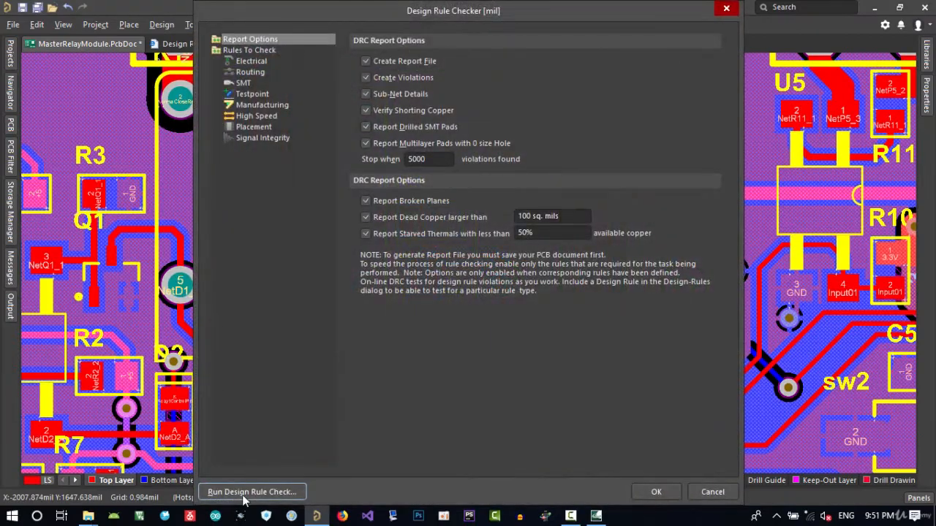
{"action": "left_click", "coordinate": [251, 492]}
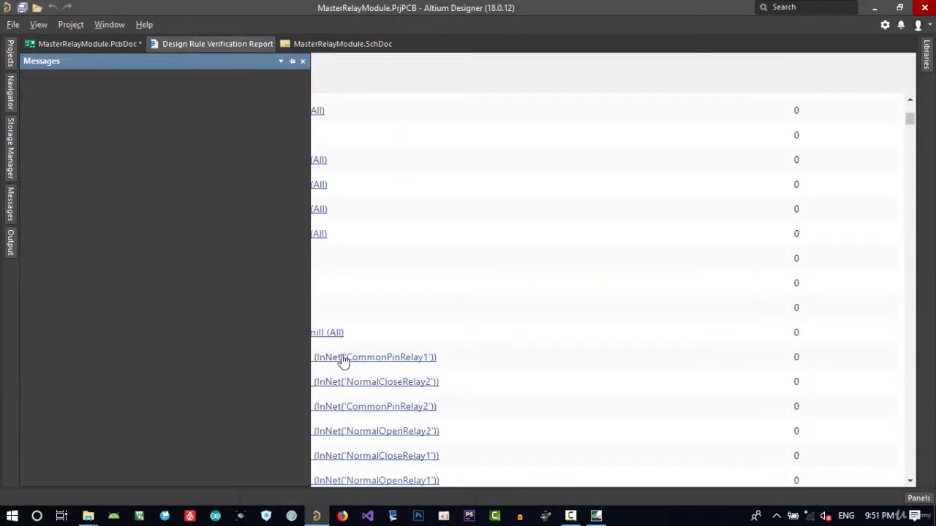
{"action": "left_click", "coordinate": [96, 45]}
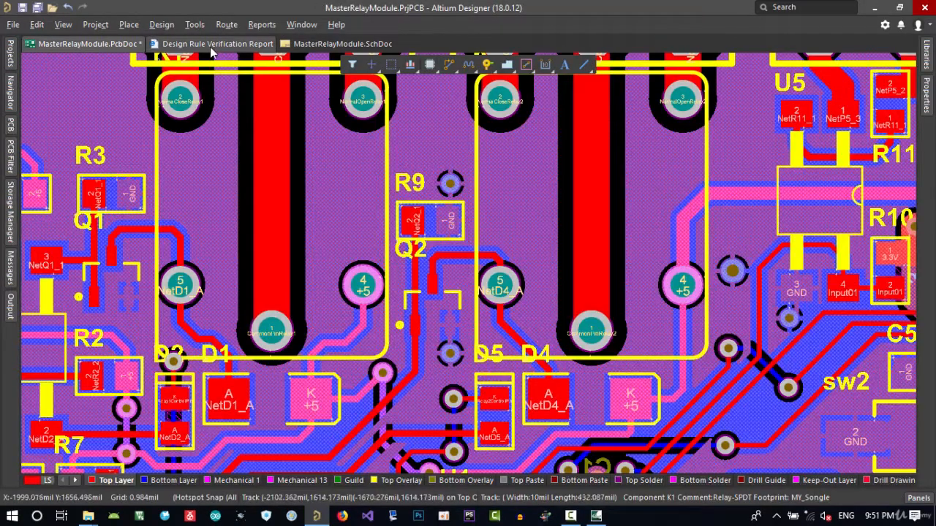
{"action": "left_click", "coordinate": [210, 44]}
{"action": "scroll", "coordinate": [161, 226], "scroll_direction": "down", "scroll_amount": 1}
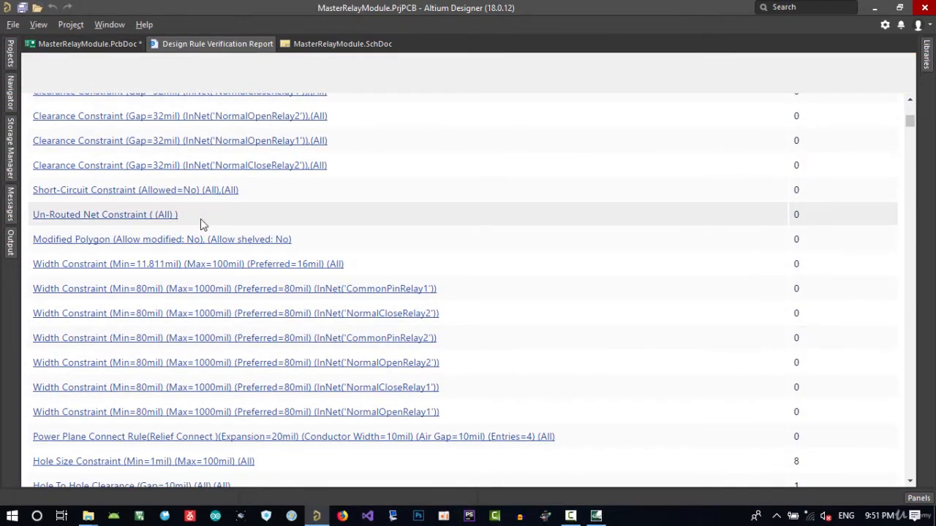
{"action": "scroll", "coordinate": [803, 230], "scroll_direction": "down", "scroll_amount": 3}
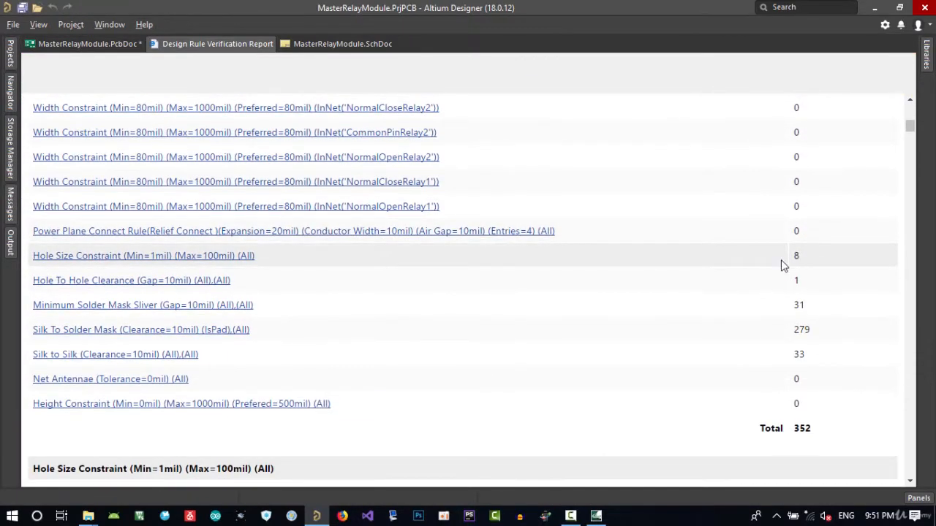
Open the Messages panel, expand the Hole Size violations and jump to the first one on the board
{"action": "left_click", "coordinate": [110, 47]}
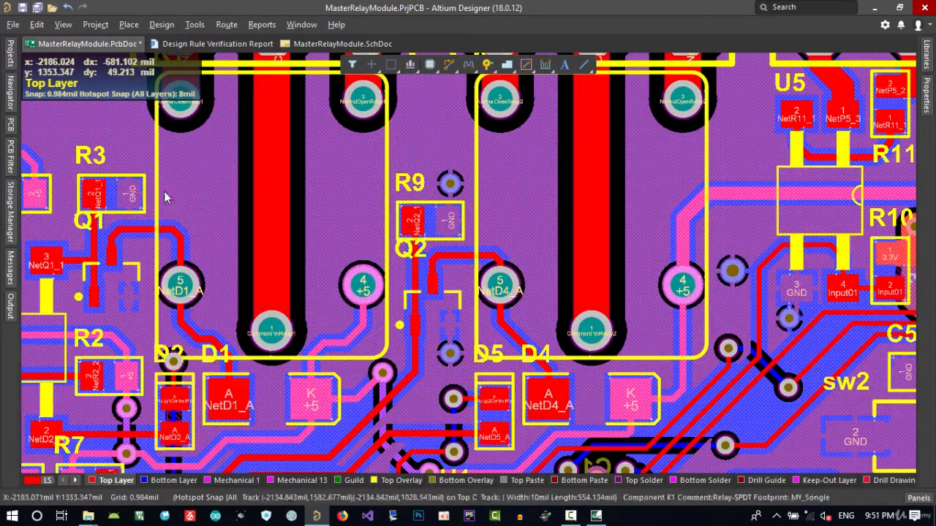
{"action": "left_click", "coordinate": [12, 269]}
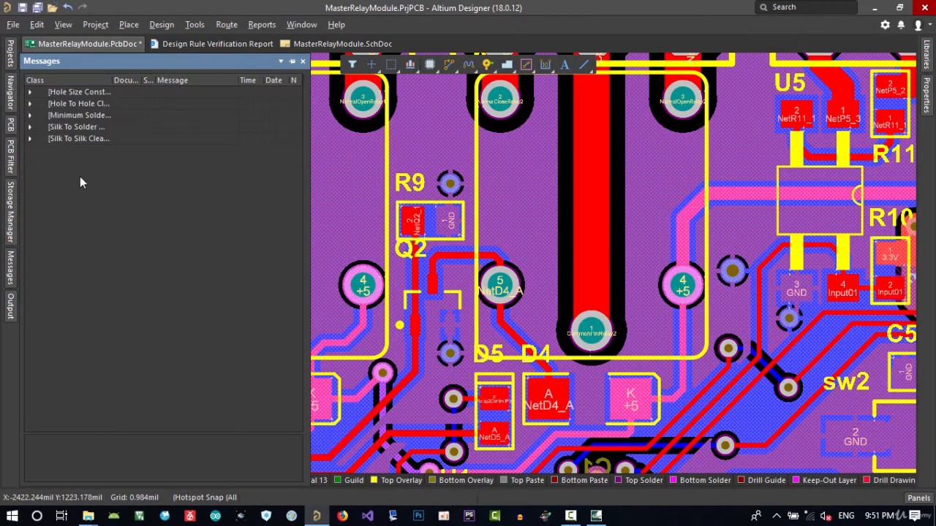
{"action": "left_click", "coordinate": [30, 92]}
{"action": "double_click", "coordinate": [82, 106]}
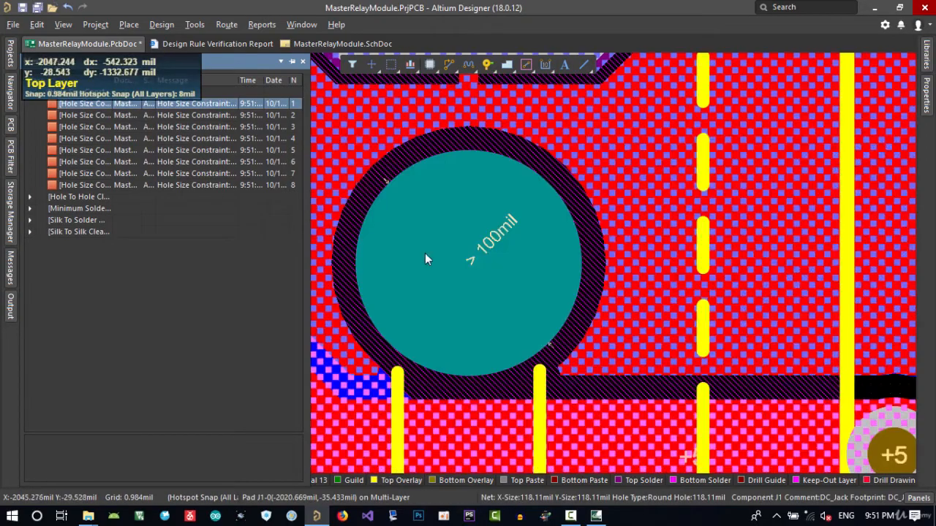
{"action": "scroll", "coordinate": [439, 254], "scroll_direction": "down", "scroll_amount": 4, "text": "ctrl"}
{"action": "scroll", "coordinate": [455, 257], "scroll_direction": "up", "scroll_amount": 5, "text": "ctrl"}
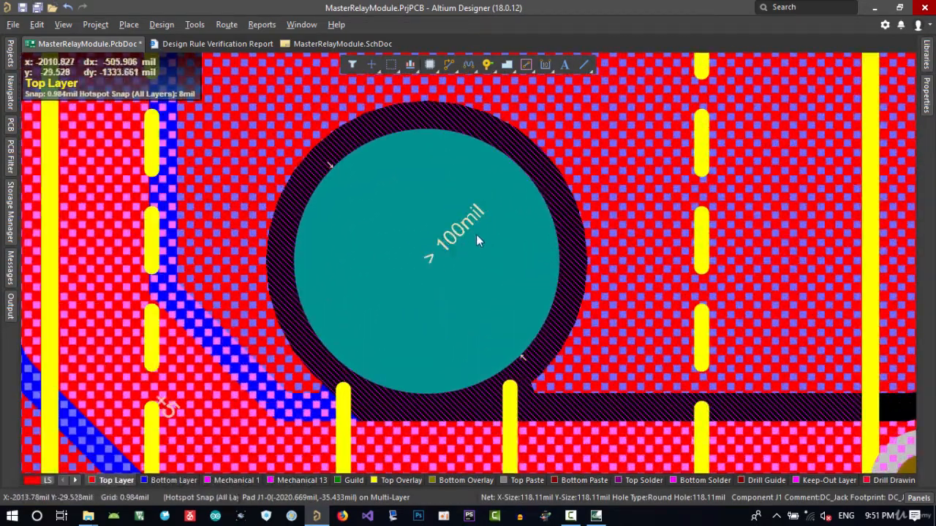
Set the Manufacturing Hole Size rule's maximum to 1000mil and close the rules editor
{"action": "left_click", "coordinate": [162, 24]}
{"action": "left_click", "coordinate": [189, 76]}
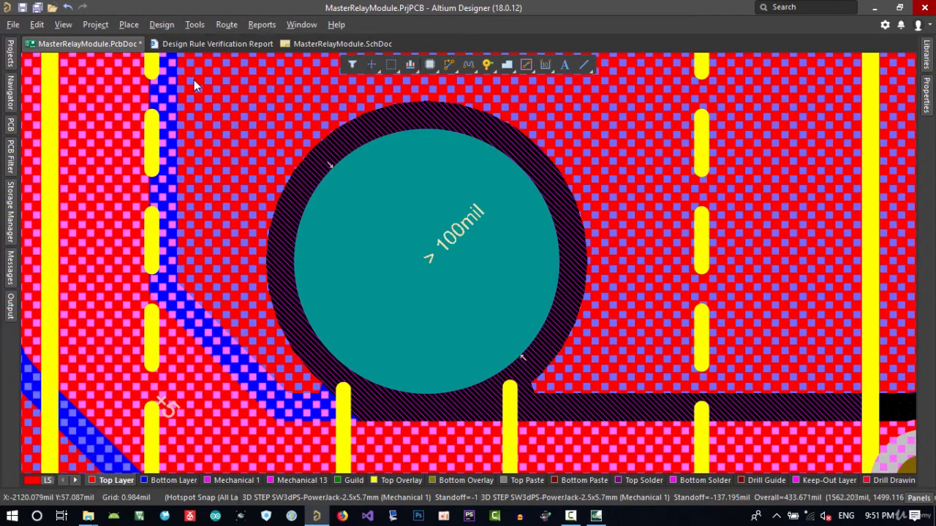
{"action": "left_click", "coordinate": [185, 459]}
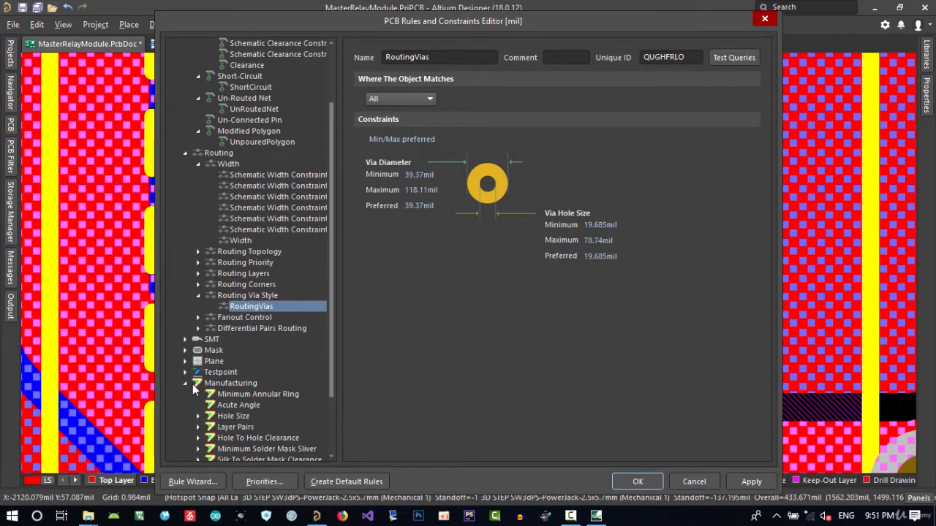
{"action": "scroll", "coordinate": [220, 409], "scroll_direction": "down", "scroll_amount": 2}
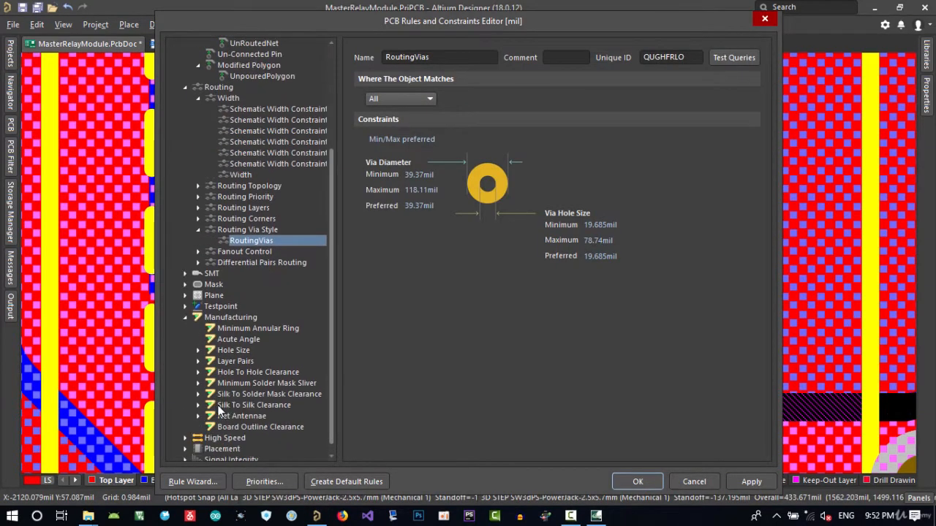
{"action": "left_click", "coordinate": [232, 352]}
{"action": "left_click", "coordinate": [198, 351]}
{"action": "left_click", "coordinate": [240, 361]}
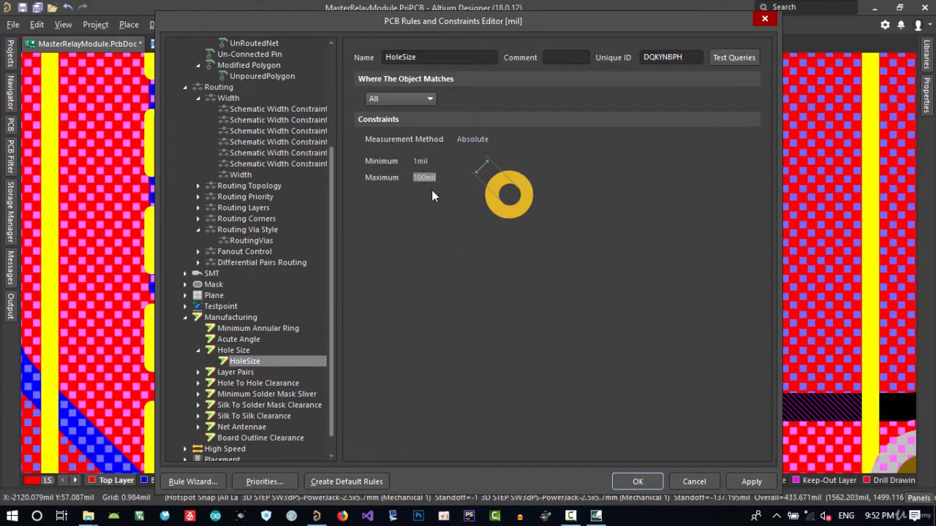
{"action": "type", "text": "1000"}
{"action": "left_click", "coordinate": [419, 162]}
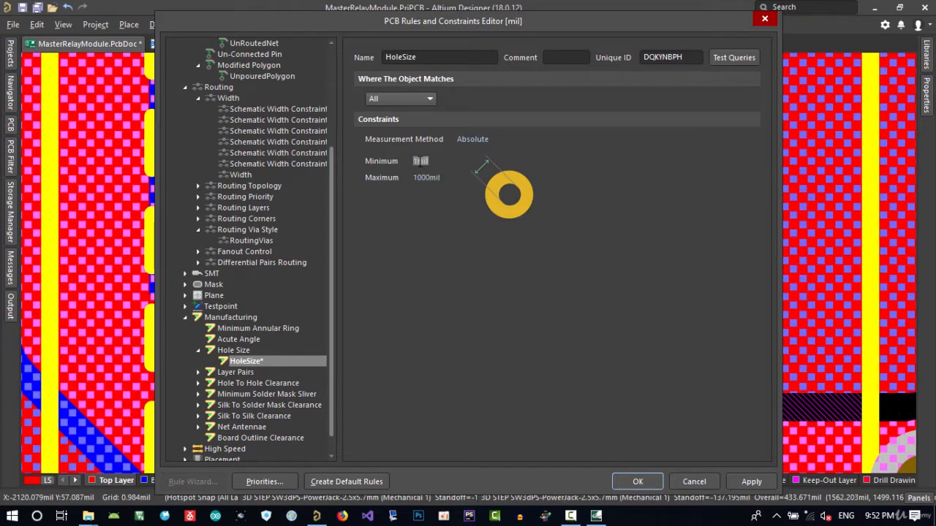
{"action": "left_click", "coordinate": [631, 480]}
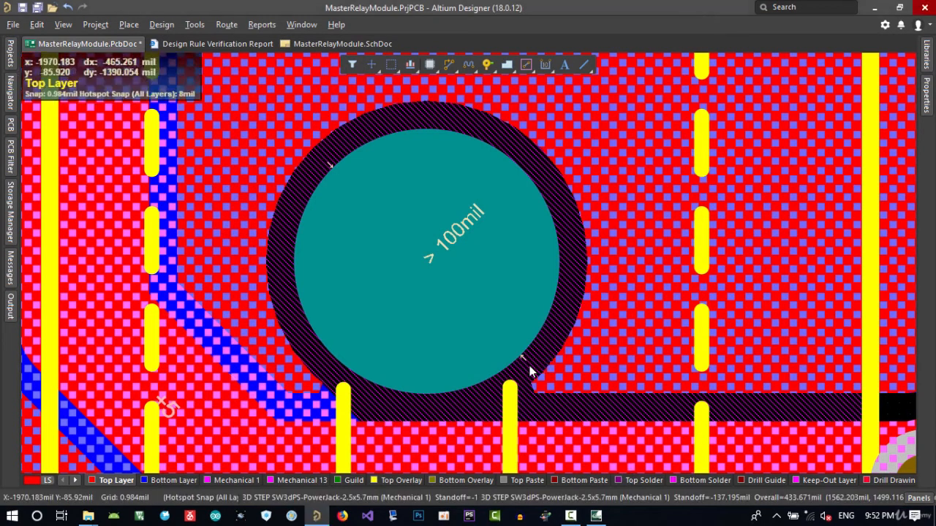
Inspect the hole size properties of the large connector pad
{"action": "left_click", "coordinate": [440, 259]}
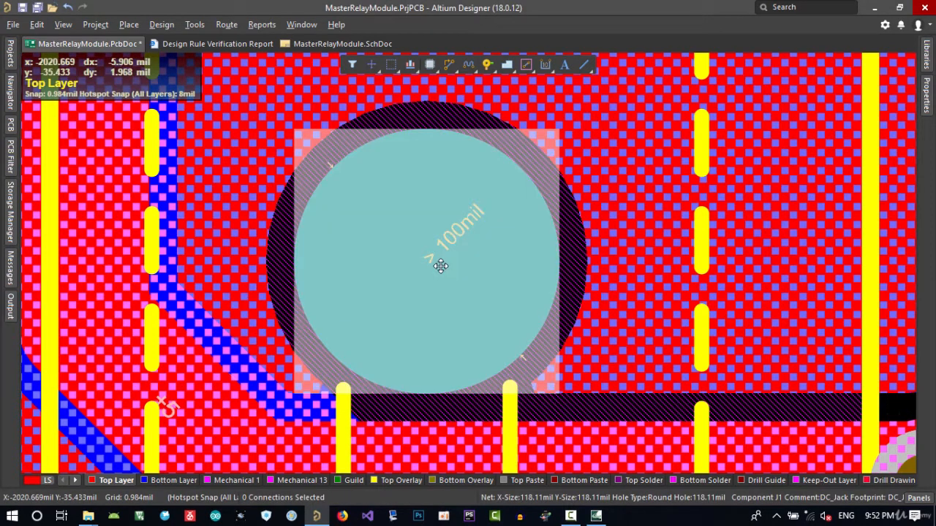
{"action": "double_click", "coordinate": [441, 266]}
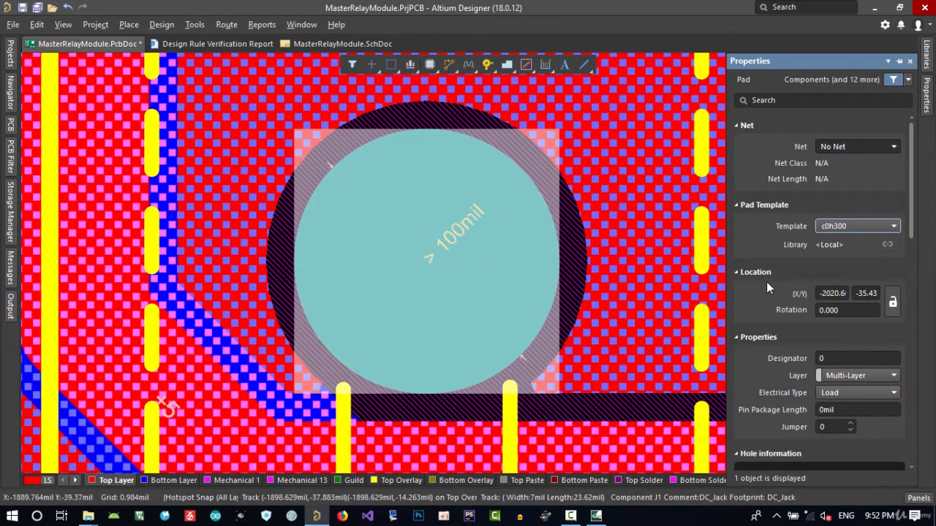
{"action": "scroll", "coordinate": [767, 284], "scroll_direction": "down", "scroll_amount": 5}
{"action": "scroll", "coordinate": [768, 288], "scroll_direction": "down", "scroll_amount": 6}
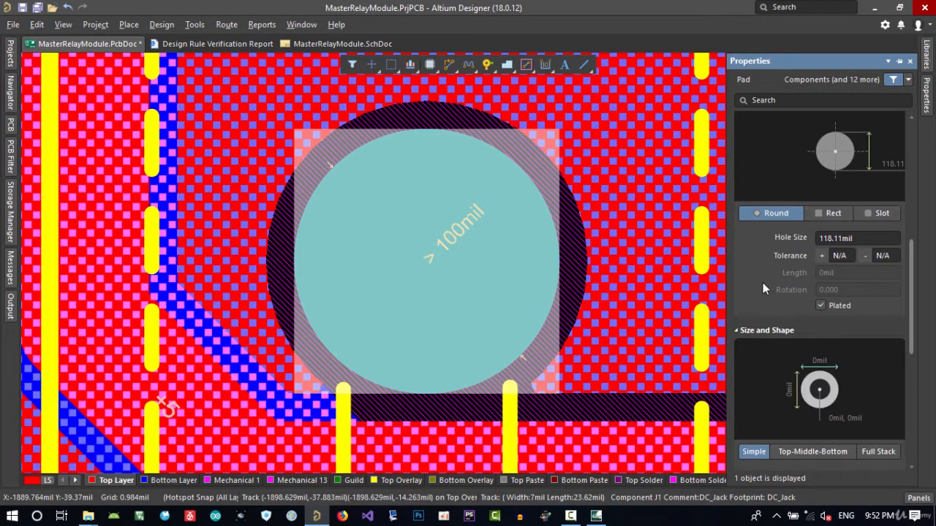
Run the design rule check again
{"action": "left_click", "coordinate": [195, 24]}
{"action": "left_click", "coordinate": [207, 40]}
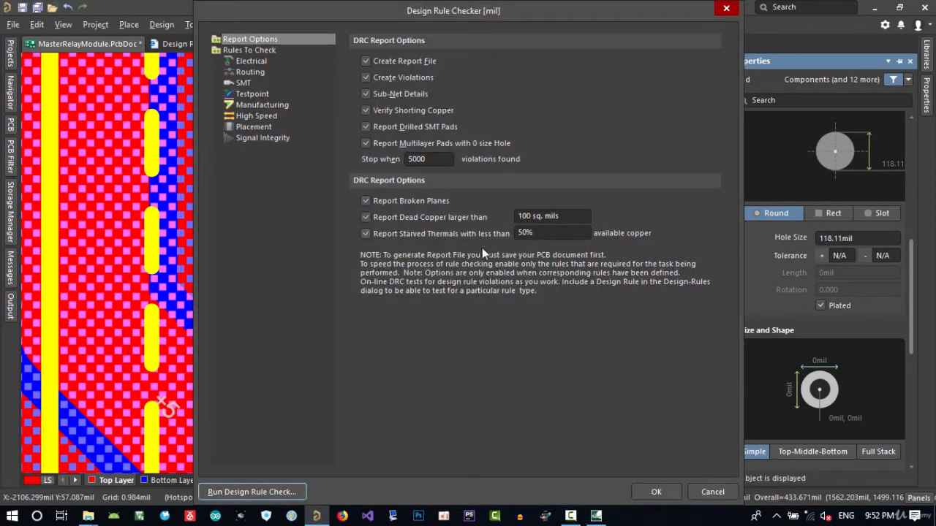
{"action": "left_click", "coordinate": [251, 492]}
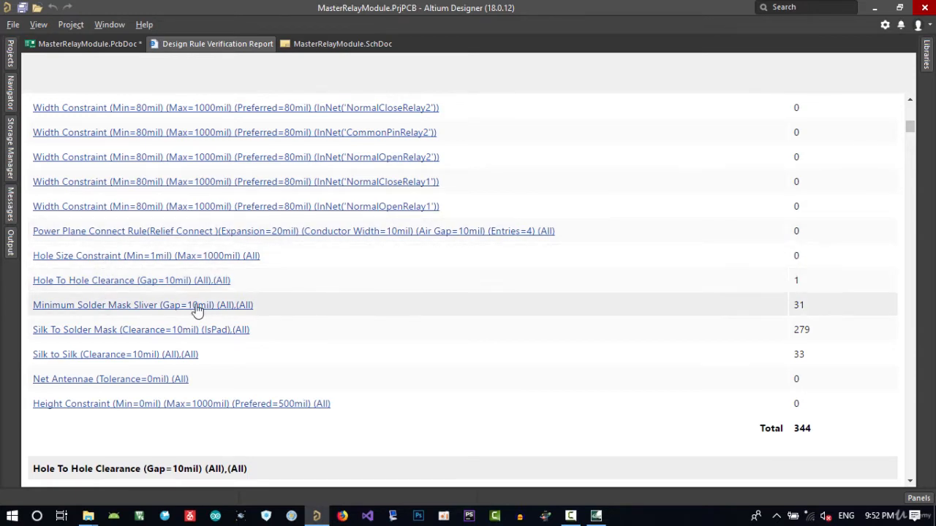
Expand the Hole To Hole Clearance violation in the Messages panel and jump to it on the board
{"action": "left_click", "coordinate": [88, 43]}
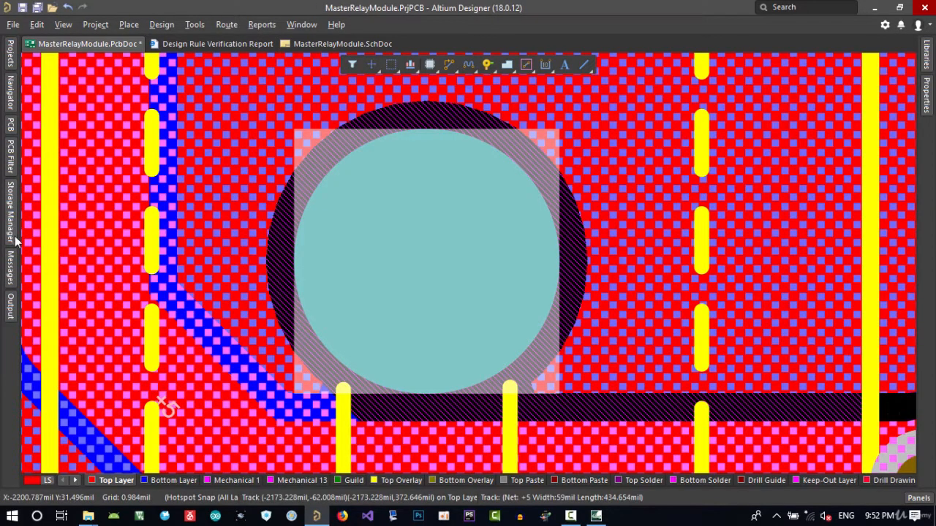
{"action": "left_click", "coordinate": [10, 261]}
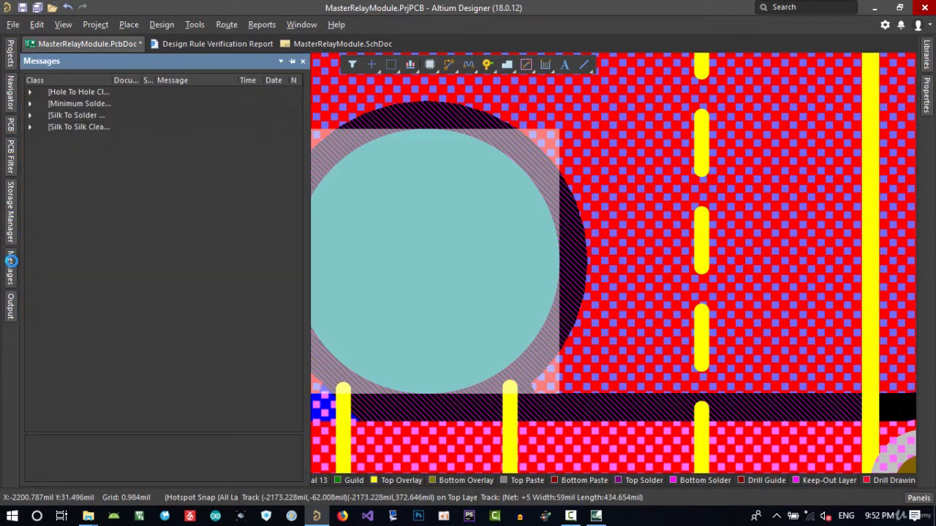
{"action": "left_click", "coordinate": [29, 92]}
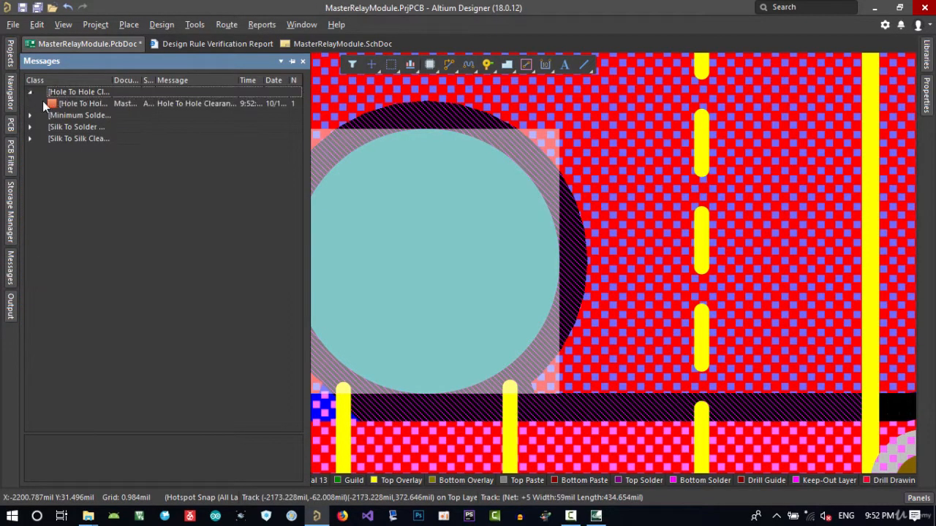
{"action": "double_click", "coordinate": [81, 107]}
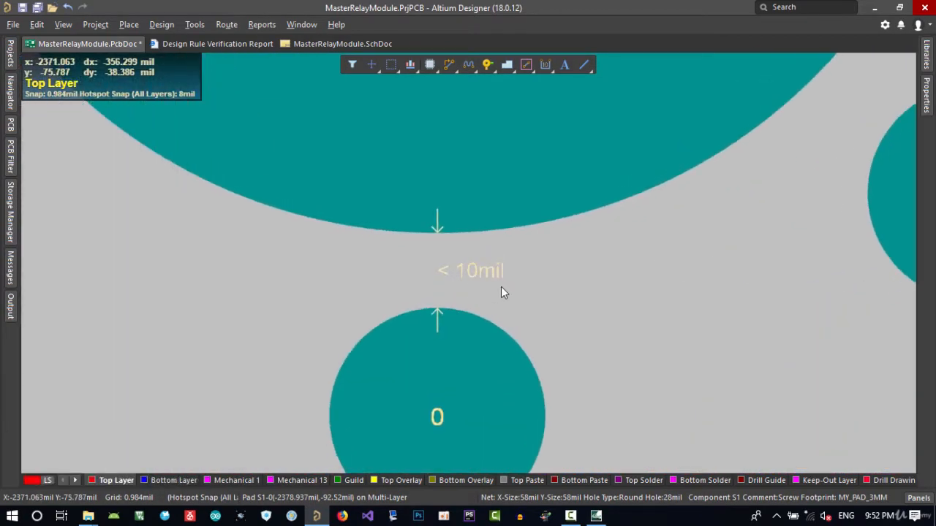
{"action": "scroll", "coordinate": [468, 302], "scroll_direction": "down", "scroll_amount": 3, "text": "ctrl"}
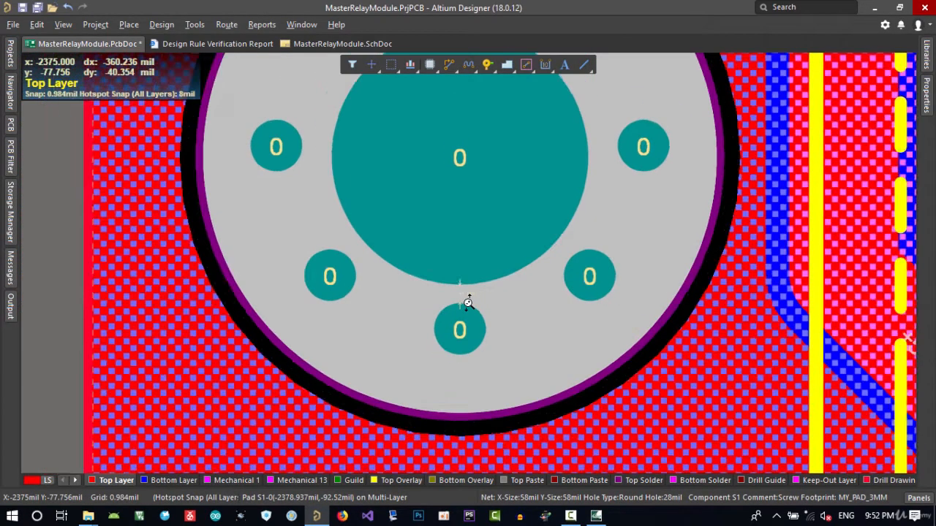
Open the design rules and set the Hole To Hole Clearance rule to 6mil, then close the editor
{"action": "left_click", "coordinate": [155, 26]}
{"action": "left_click", "coordinate": [180, 79]}
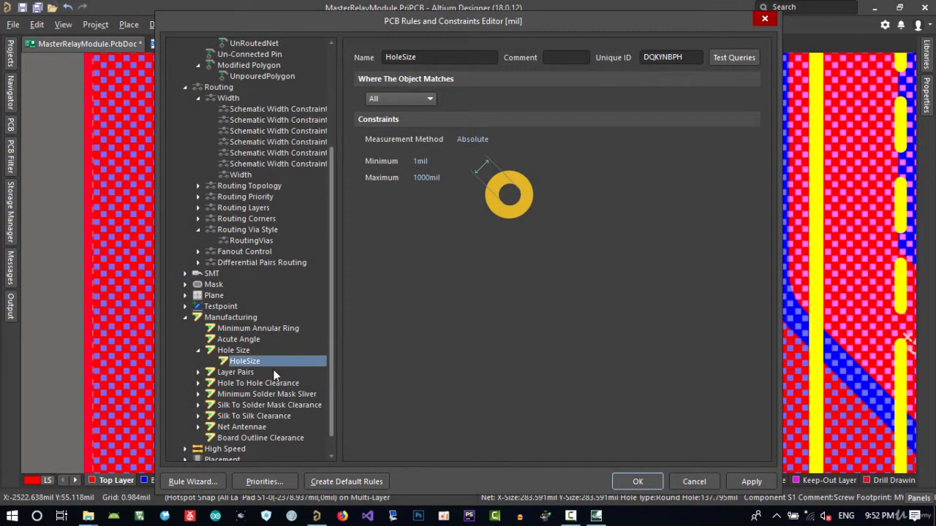
{"action": "left_click_drag", "start_coordinate": [661, 29], "coordinate": [584, 307]}
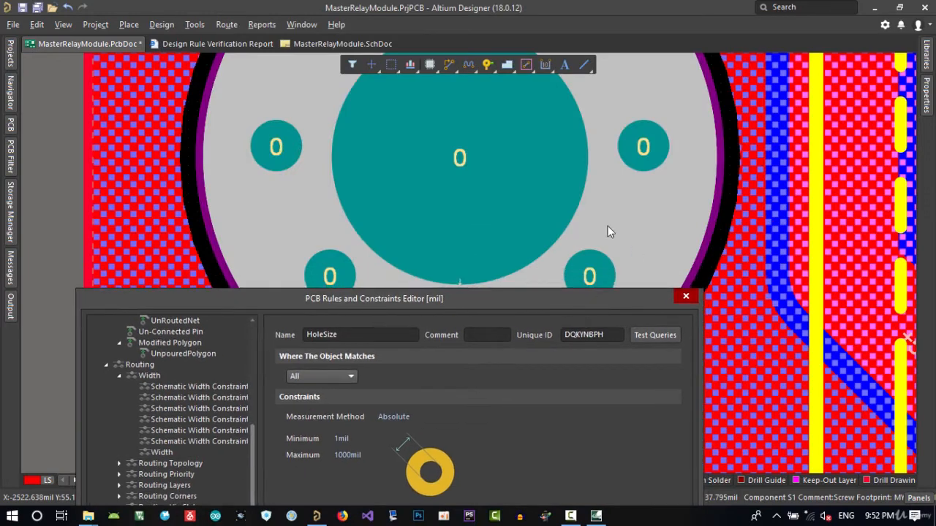
{"action": "left_click_drag", "start_coordinate": [515, 309], "coordinate": [593, 123]}
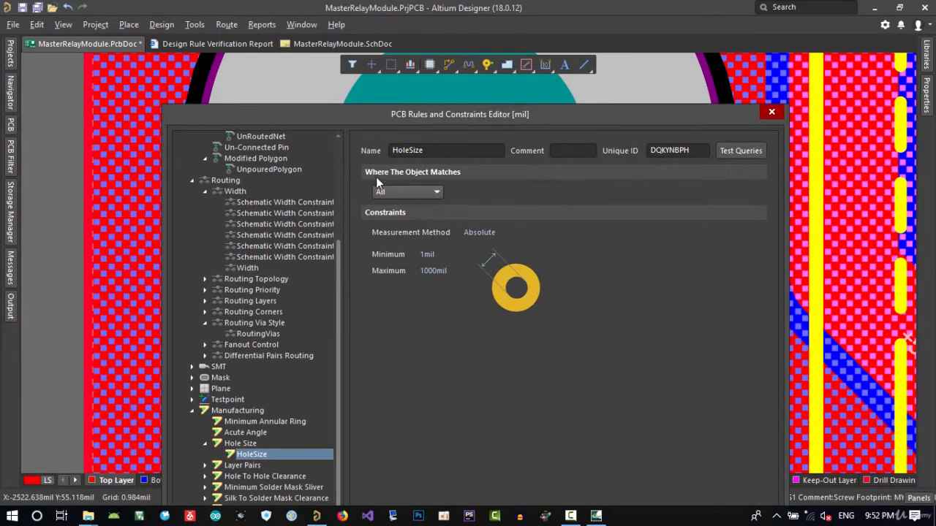
{"action": "left_click_drag", "start_coordinate": [406, 124], "coordinate": [411, 86]}
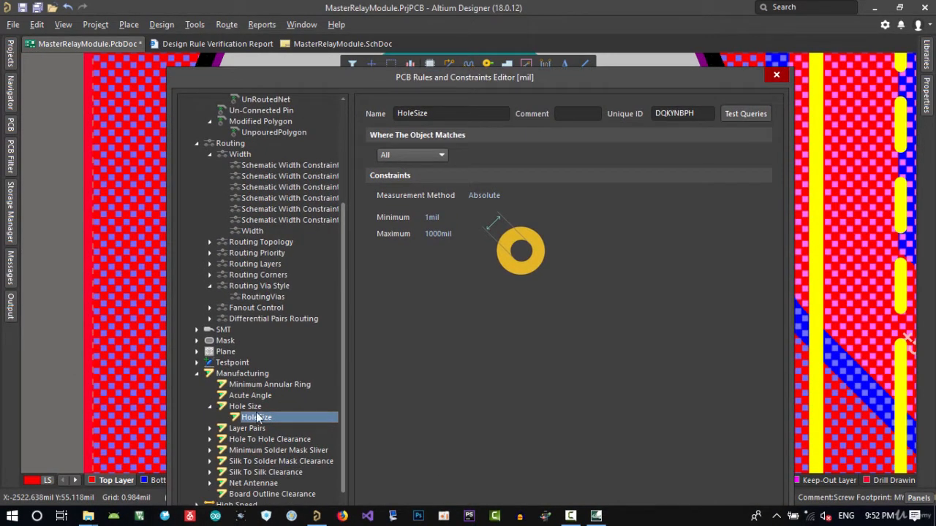
{"action": "left_click", "coordinate": [211, 439]}
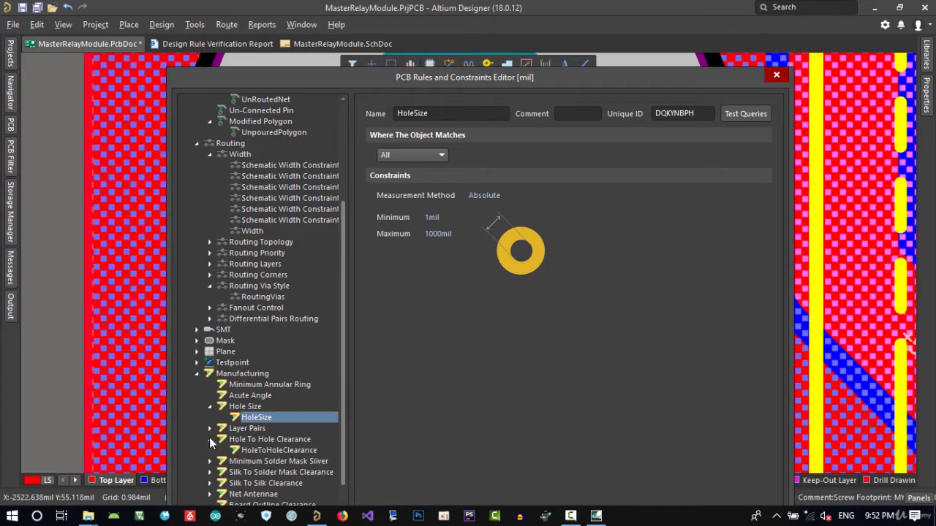
{"action": "scroll", "coordinate": [212, 439], "scroll_direction": "down", "scroll_amount": 1}
{"action": "left_click", "coordinate": [258, 418]}
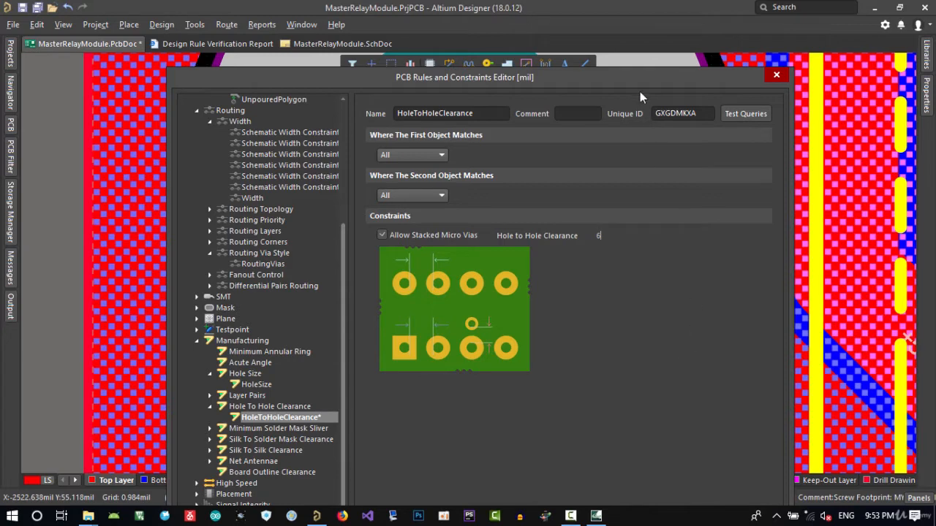
{"action": "left_click_drag", "start_coordinate": [621, 57], "coordinate": [608, 33]}
{"action": "left_click", "coordinate": [622, 492]}
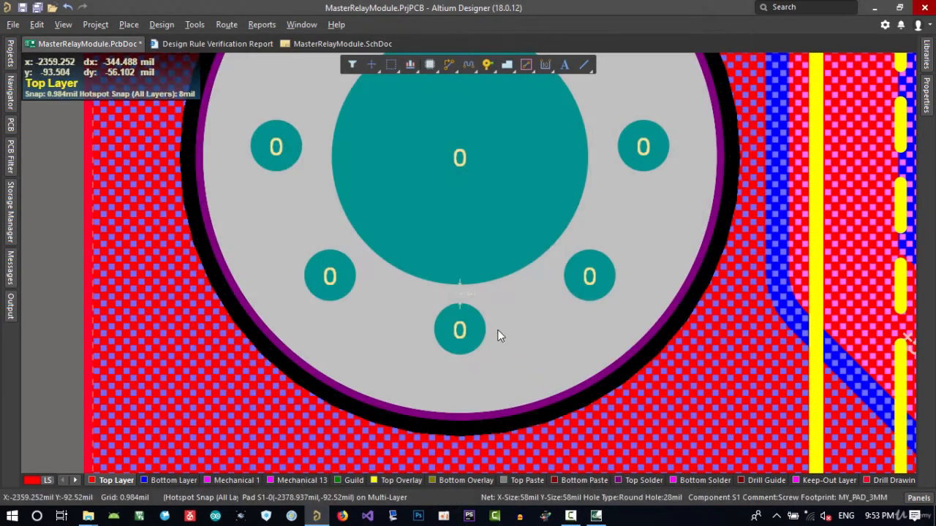
Run the design rule check again
{"action": "left_click", "coordinate": [198, 25]}
{"action": "left_click", "coordinate": [210, 41]}
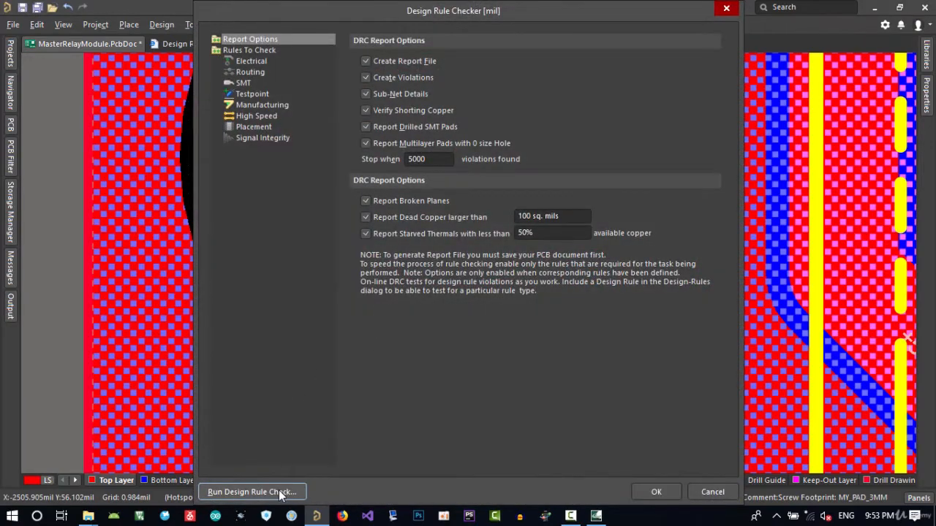
{"action": "left_click", "coordinate": [252, 492]}
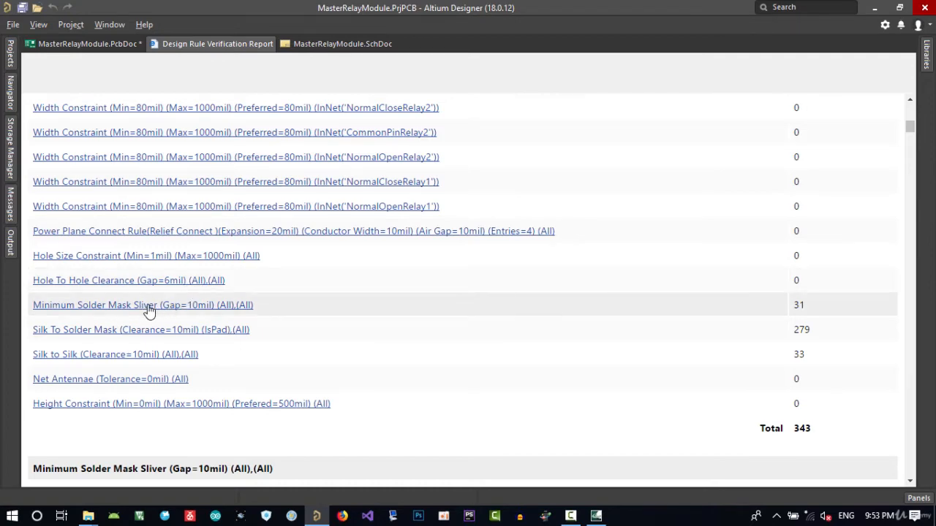
Expand the Minimum Solder Mask Sliver violations in the Messages panel and jump to the first one on the board
{"action": "left_click", "coordinate": [114, 44]}
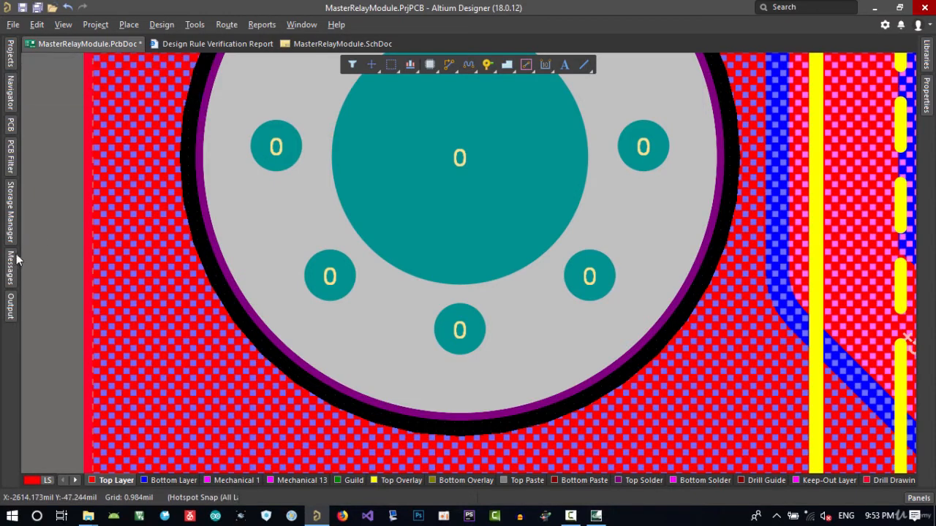
{"action": "mouse_move", "coordinate": [17, 258]}
{"action": "left_click", "coordinate": [29, 91]}
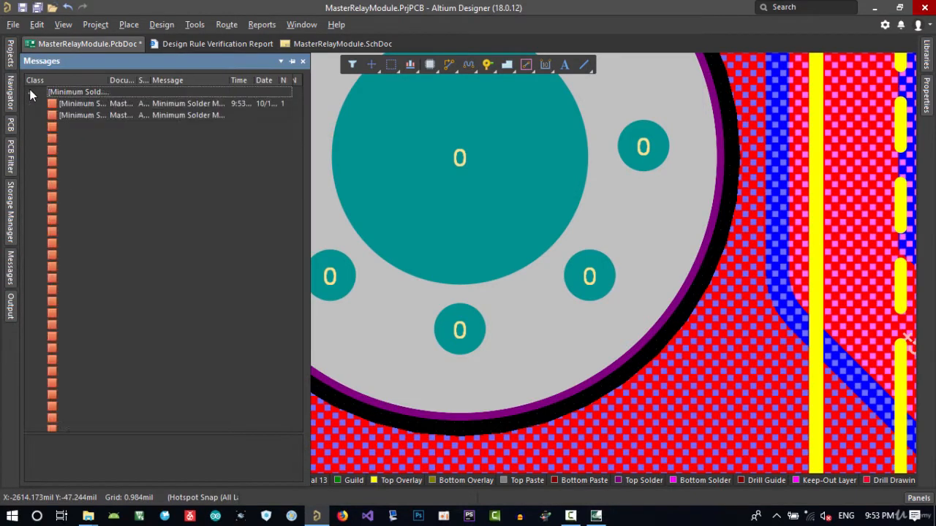
{"action": "scroll", "coordinate": [69, 222], "scroll_direction": "down", "scroll_amount": 2}
{"action": "scroll", "coordinate": [80, 256], "scroll_direction": "up", "scroll_amount": 2}
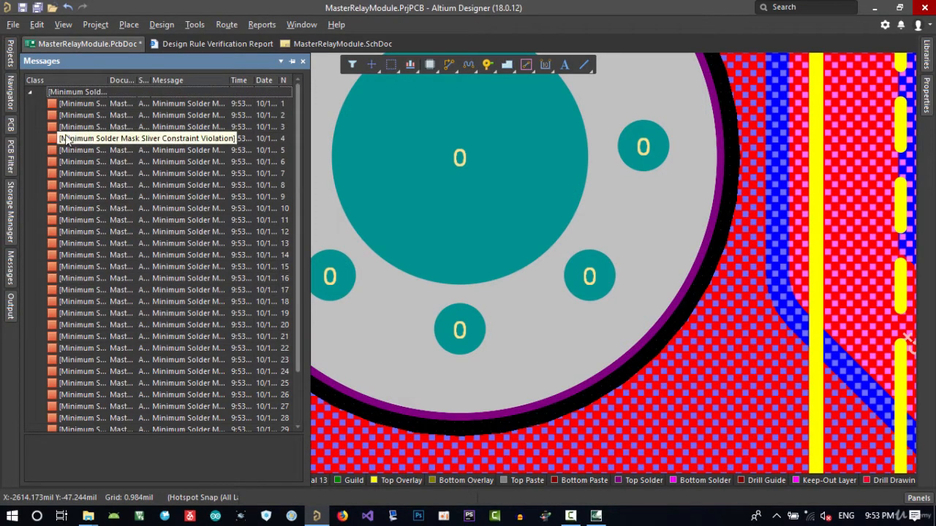
{"action": "double_click", "coordinate": [81, 103]}
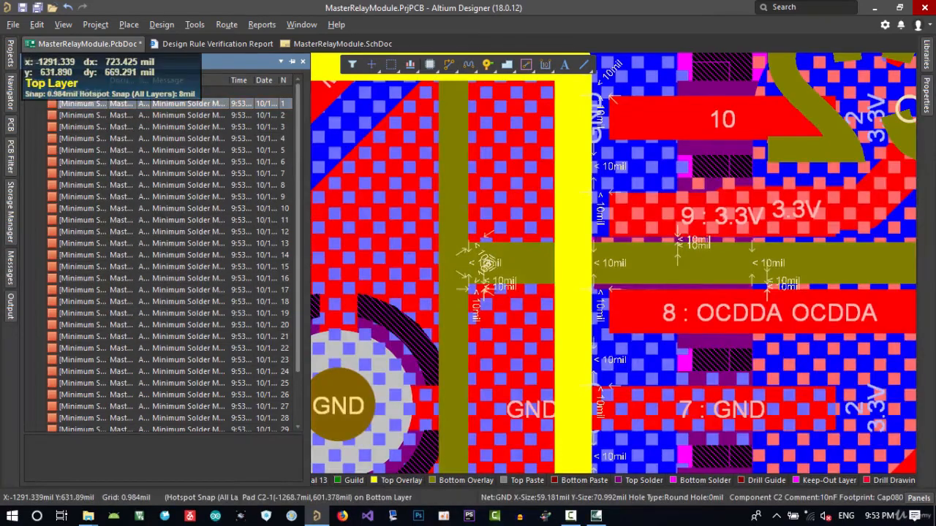
{"action": "scroll", "coordinate": [444, 289], "scroll_direction": "down", "scroll_amount": 3, "text": "ctrl"}
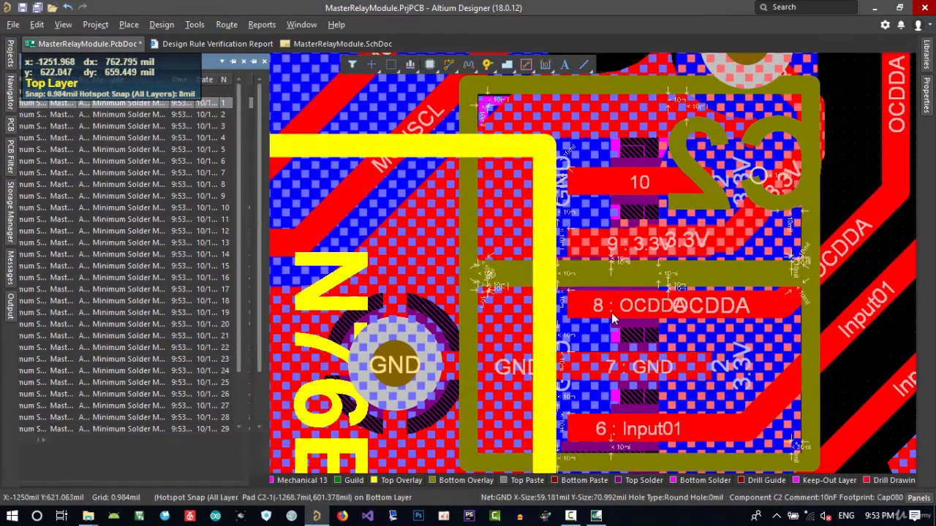
{"action": "scroll", "coordinate": [649, 275], "scroll_direction": "up", "scroll_amount": 3, "text": "ctrl"}
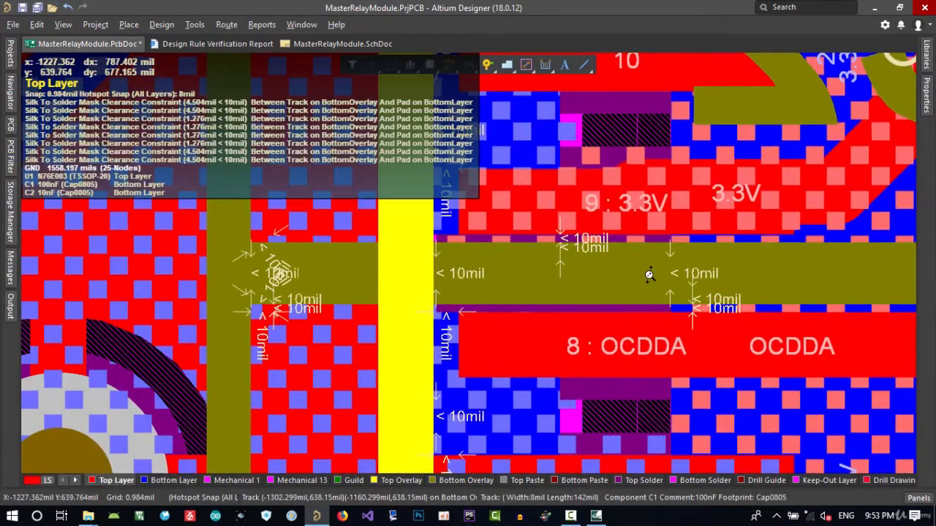
{"action": "middle_click_drag", "start_coordinate": [648, 275], "coordinate": [648, 283]}
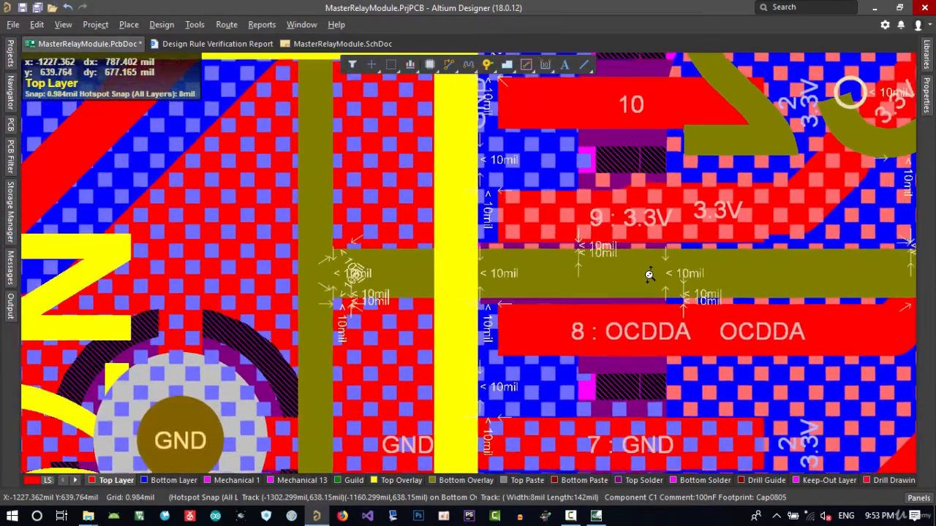
Set the Minimum Solder Mask Sliver rule's gap to 6mil and close the rules editor
{"action": "left_click", "coordinate": [161, 24]}
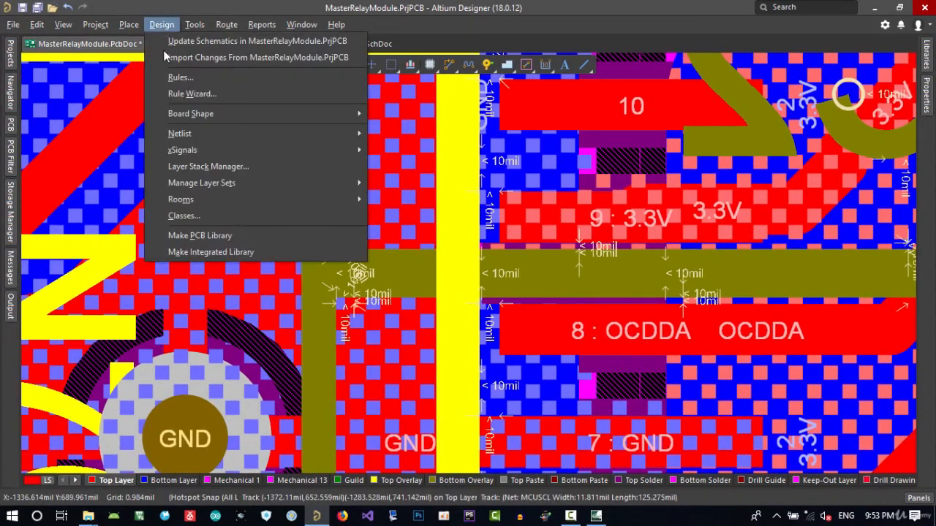
{"action": "left_click", "coordinate": [172, 94]}
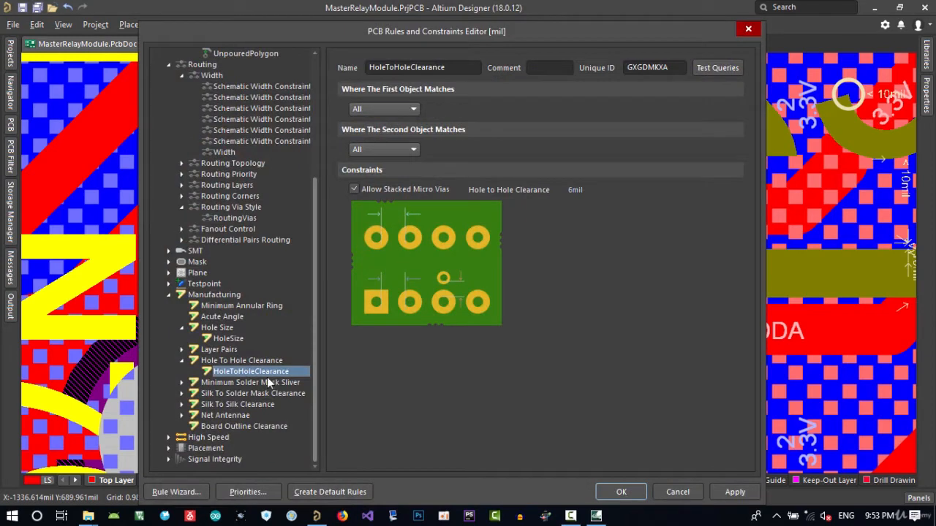
{"action": "left_click", "coordinate": [182, 383]}
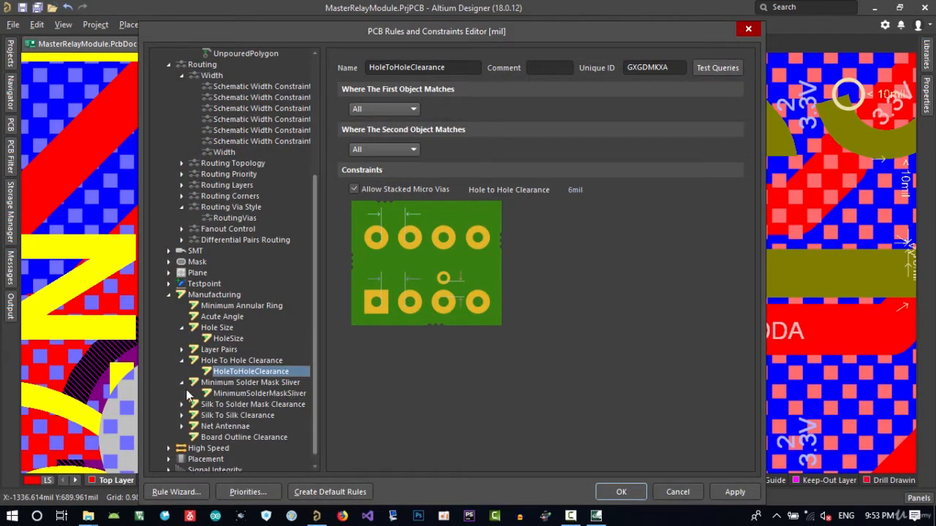
{"action": "left_click", "coordinate": [256, 394]}
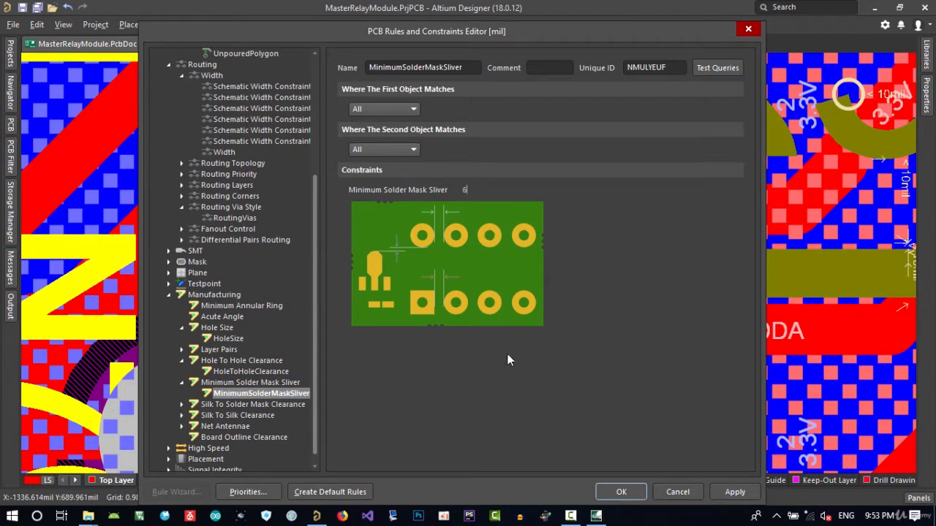
{"action": "left_click", "coordinate": [622, 490]}
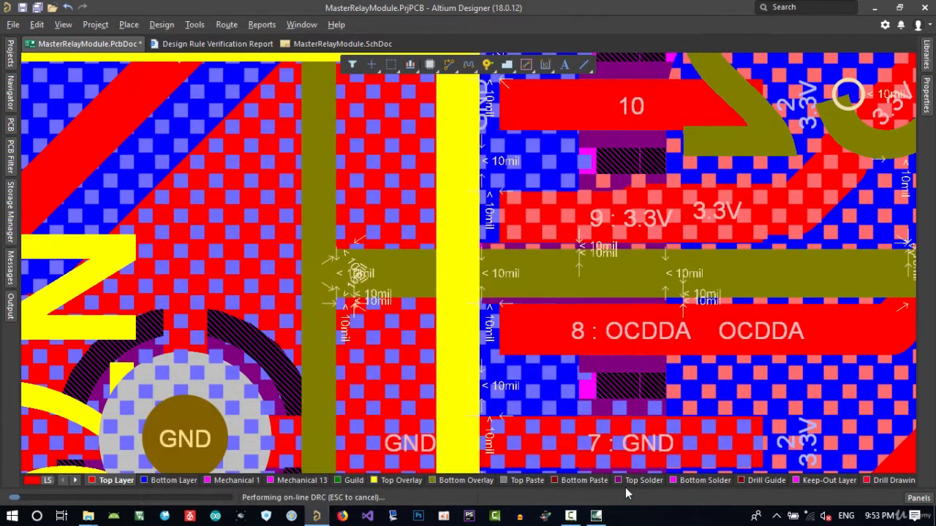
Run the design rule check again
{"action": "key", "text": "t"}
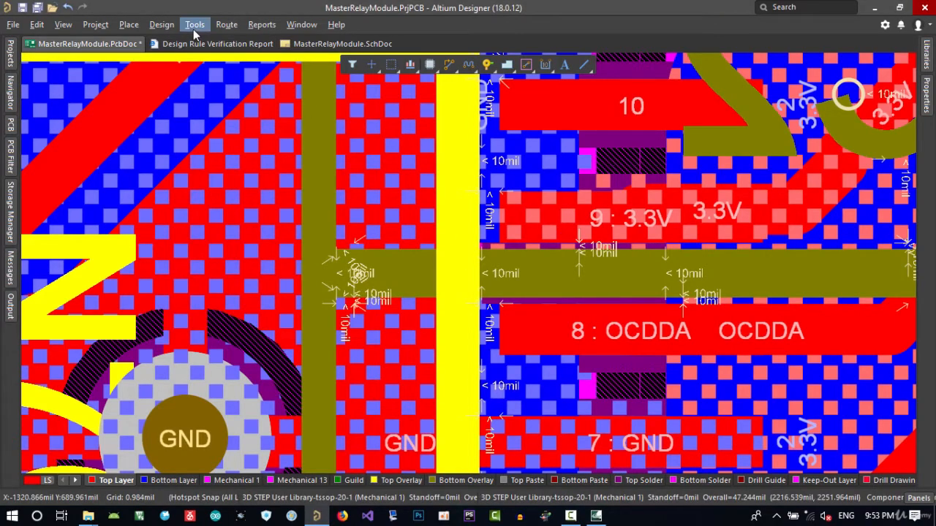
{"action": "key", "text": "d"}
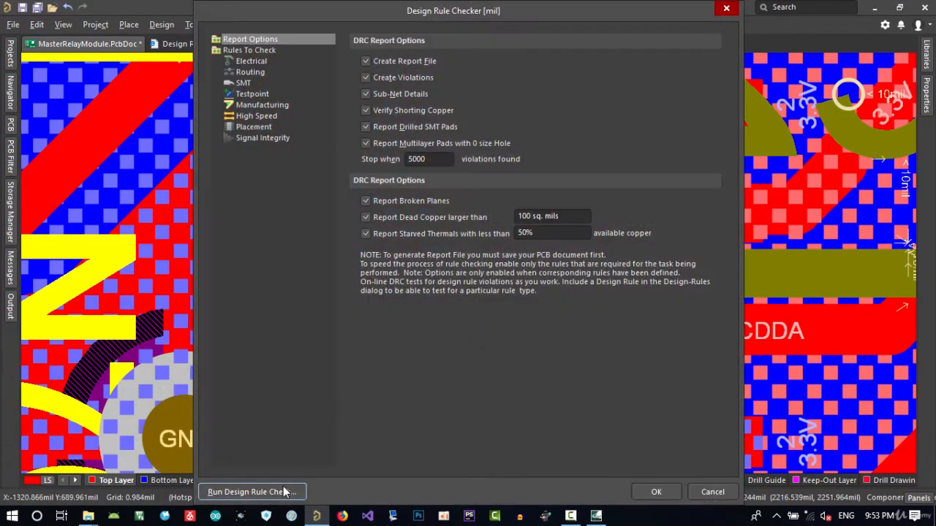
{"action": "left_click", "coordinate": [248, 492]}
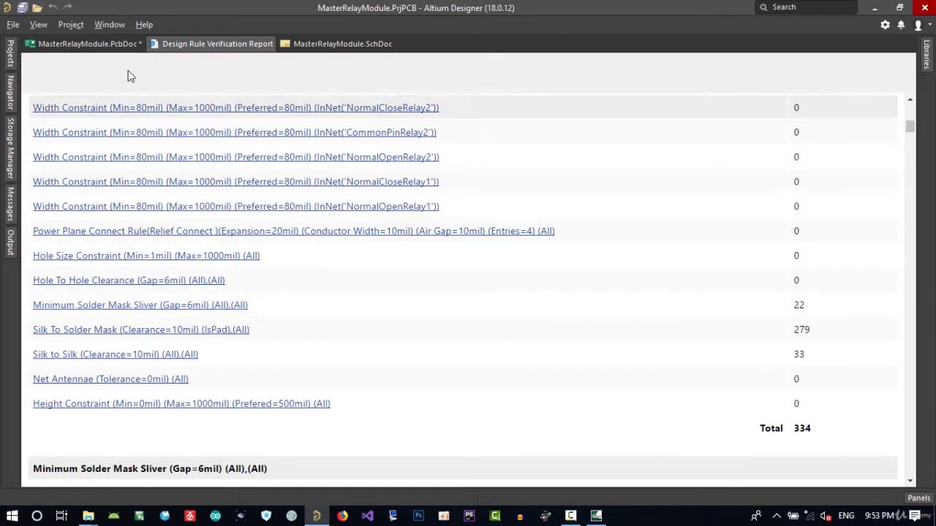
Jump to the first remaining Minimum Solder Mask Sliver violation from the Messages panel
{"action": "left_click", "coordinate": [86, 43]}
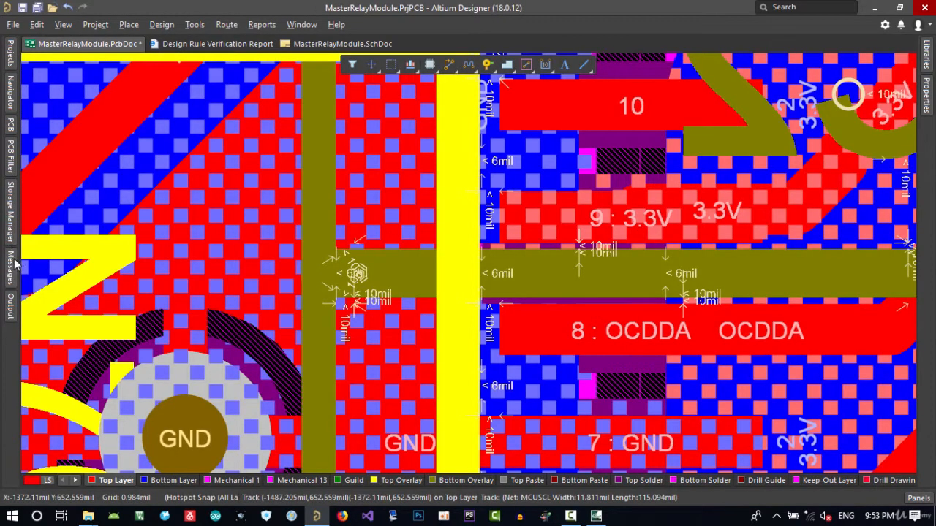
{"action": "left_click", "coordinate": [11, 266]}
{"action": "left_click", "coordinate": [31, 93]}
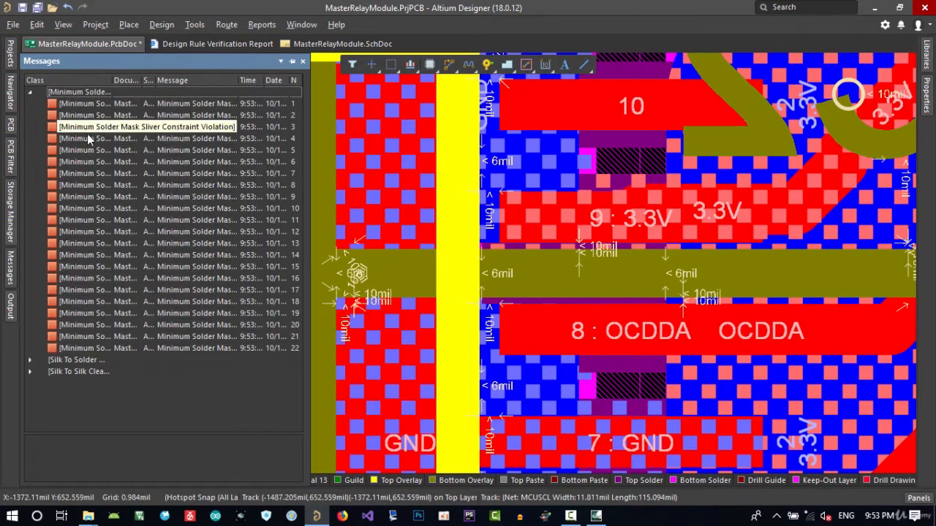
{"action": "double_click", "coordinate": [80, 104]}
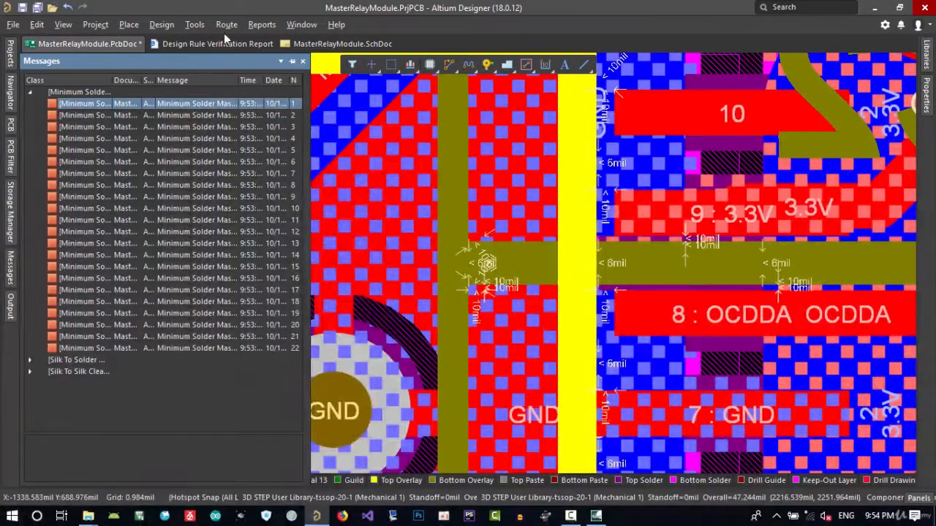
Shelve the board's three polygon pours
{"action": "left_click", "coordinate": [195, 24]}
{"action": "mouse_move", "coordinate": [241, 135]}
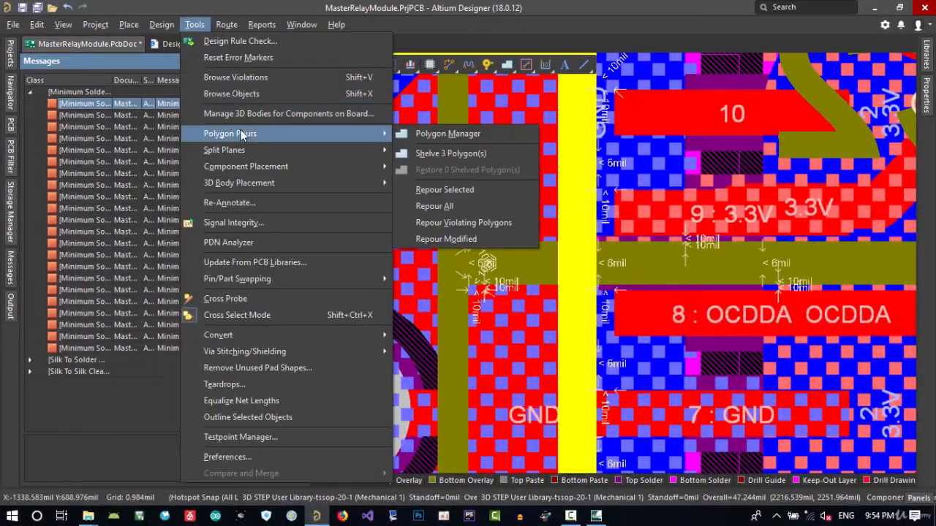
{"action": "left_click", "coordinate": [448, 153]}
Show only the bottom layer to inspect the GND pads near the solder mask sliver violation
{"action": "right_click_drag", "start_coordinate": [511, 300], "coordinate": [418, 294]}
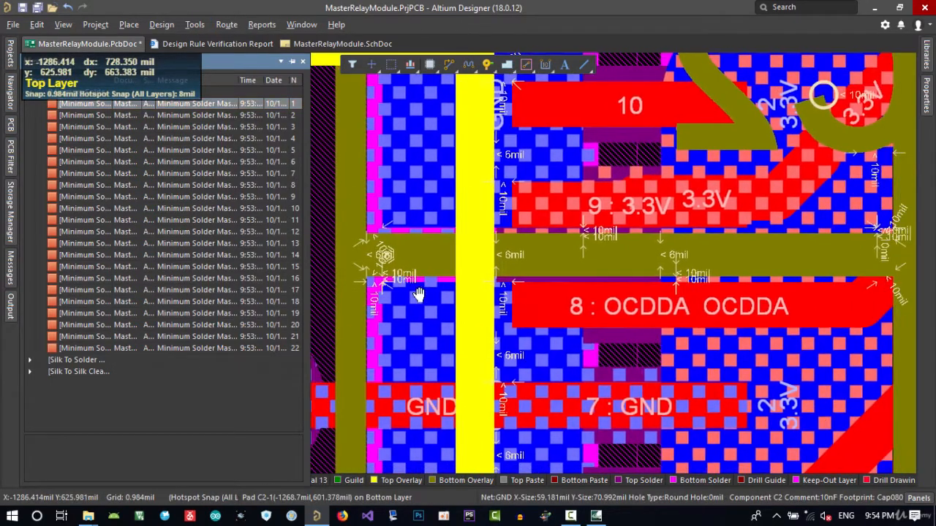
{"action": "scroll", "coordinate": [424, 289], "scroll_direction": "down", "scroll_amount": 4, "text": "ctrl"}
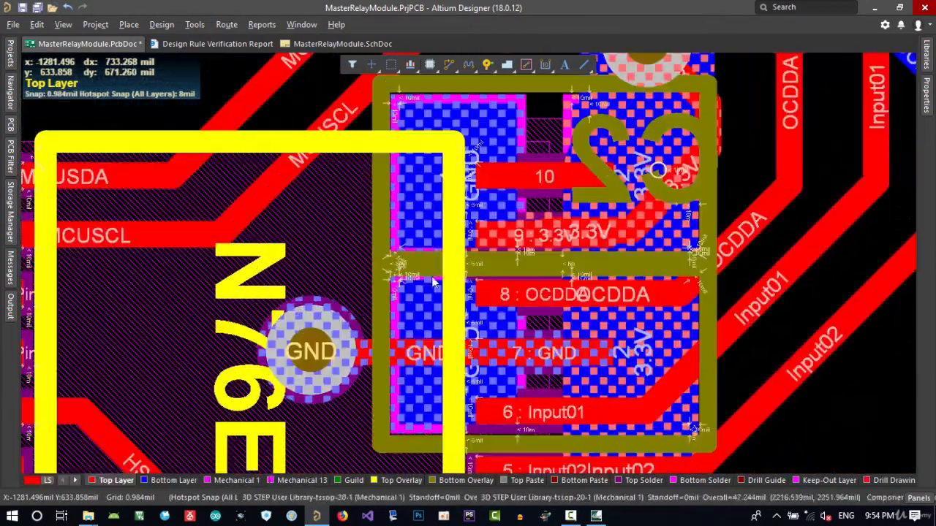
{"action": "right_click_drag", "start_coordinate": [566, 190], "coordinate": [527, 267]}
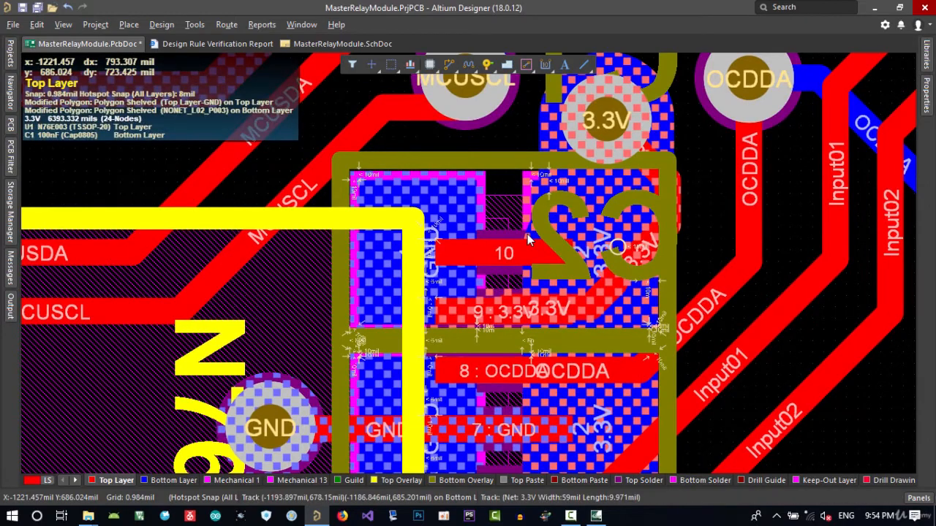
{"action": "scroll", "coordinate": [372, 319], "scroll_direction": "down", "scroll_amount": 2}
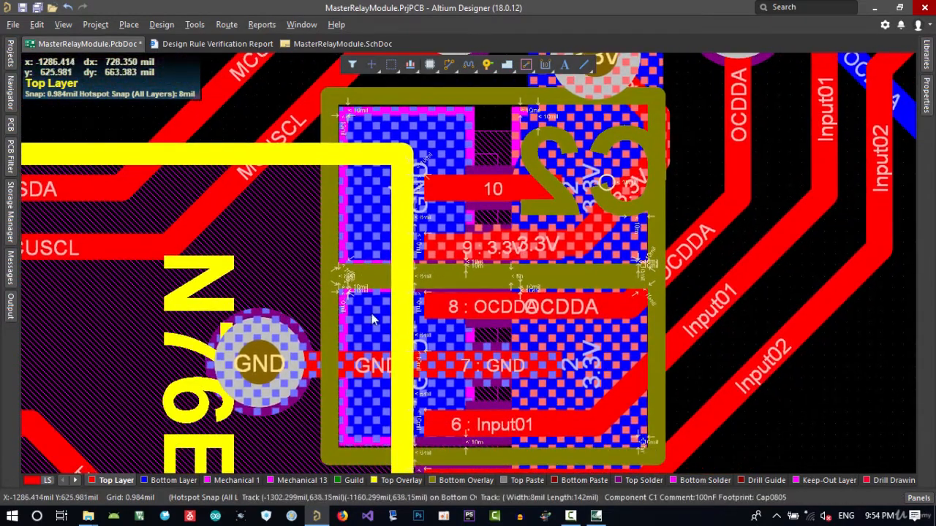
{"action": "right_click_drag", "start_coordinate": [372, 319], "coordinate": [371, 280]}
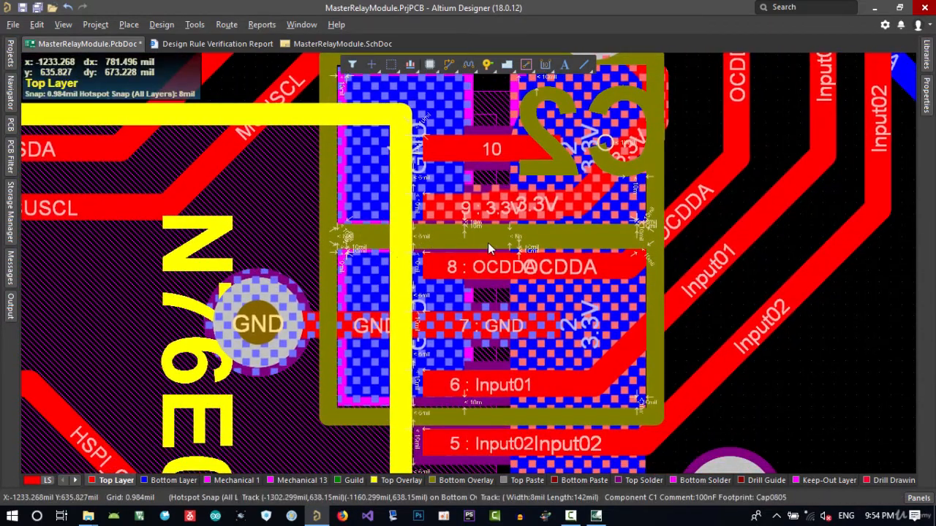
{"action": "scroll", "coordinate": [490, 248], "scroll_direction": "up", "scroll_amount": 3, "text": "ctrl"}
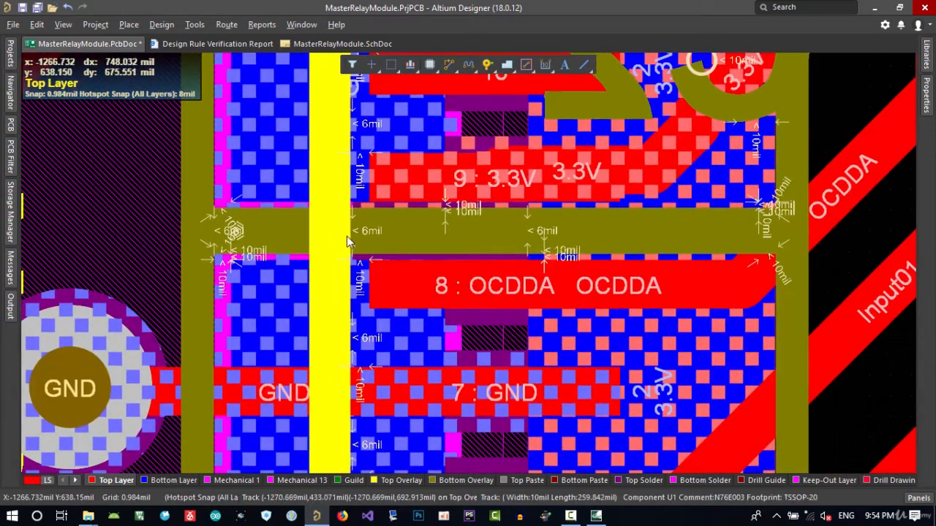
{"action": "key", "text": "l"}
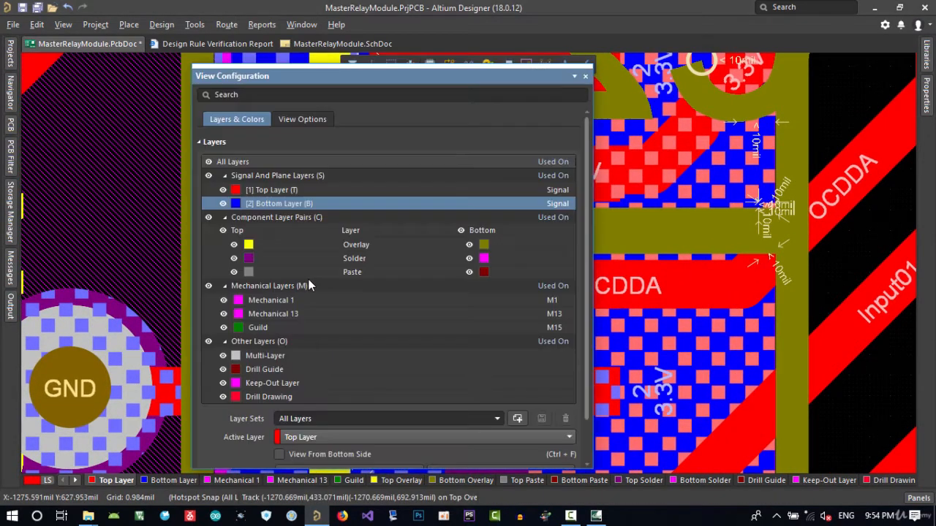
{"action": "left_click", "coordinate": [209, 161]}
{"action": "left_click", "coordinate": [223, 204]}
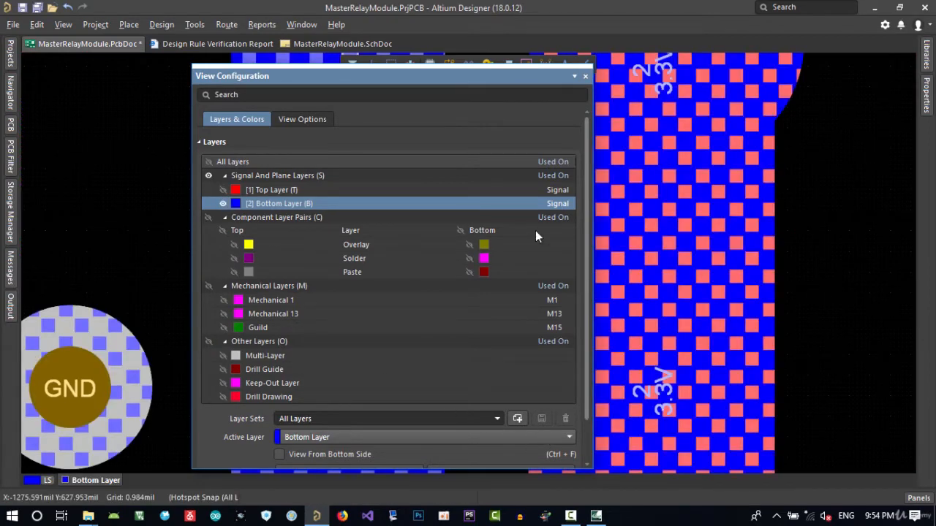
{"action": "left_click", "coordinate": [587, 76]}
{"action": "scroll", "coordinate": [485, 277], "scroll_direction": "down", "scroll_amount": 5, "text": "ctrl"}
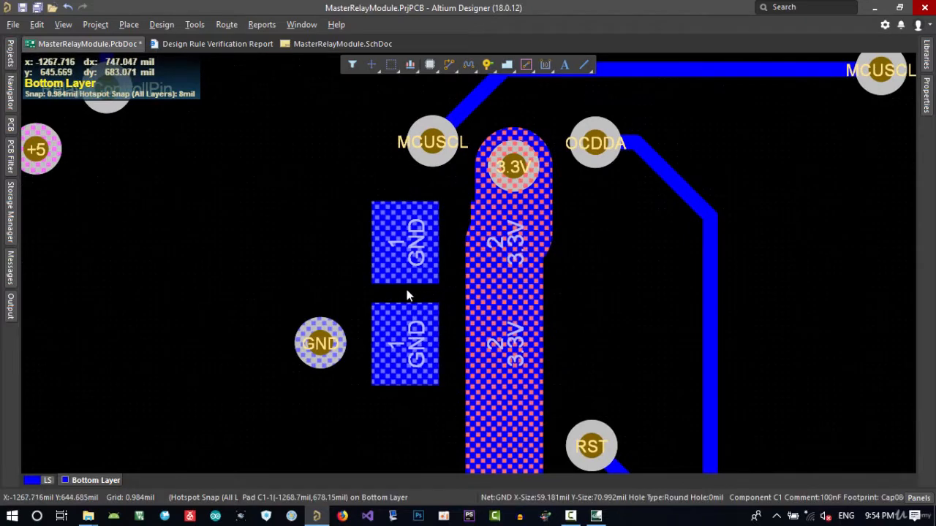
{"action": "scroll", "coordinate": [409, 292], "scroll_direction": "up", "scroll_amount": 3, "text": "ctrl"}
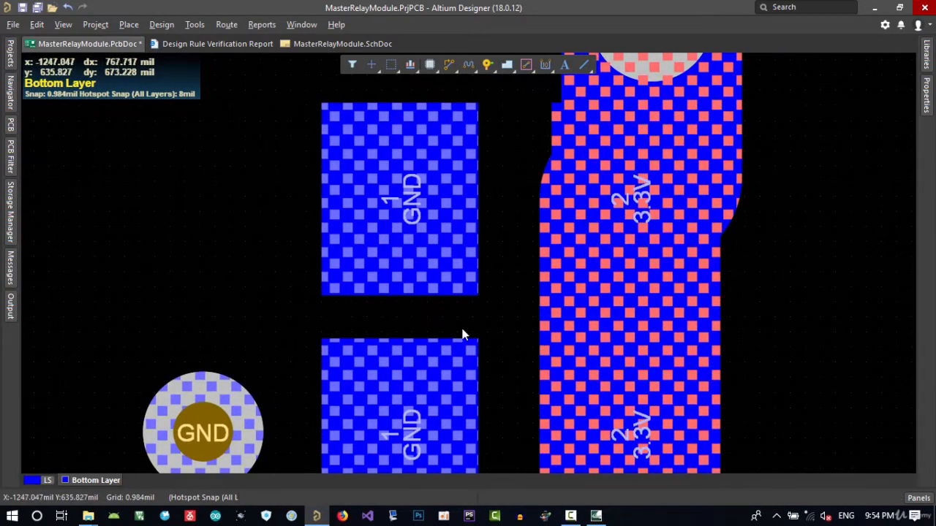
{"action": "scroll", "coordinate": [387, 329], "scroll_direction": "down", "scroll_amount": 2, "text": "ctrl"}
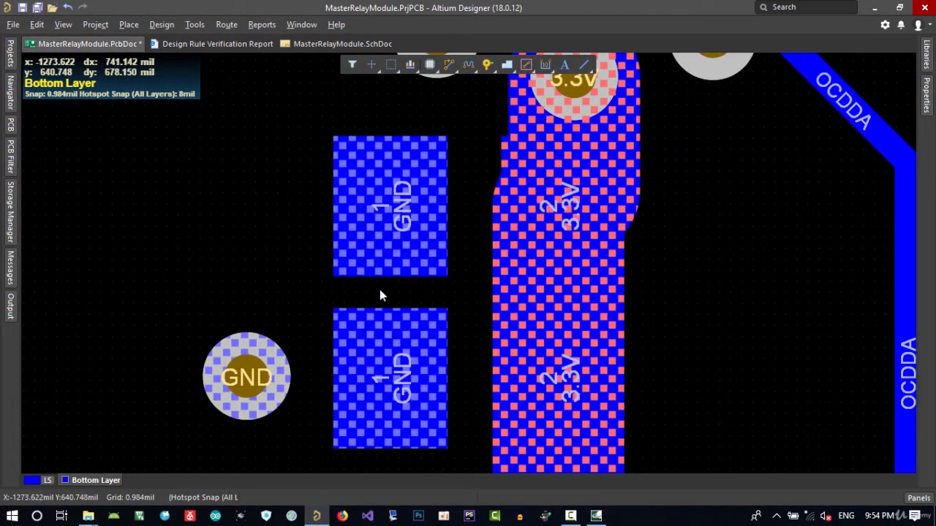
{"action": "right_click_drag", "start_coordinate": [422, 279], "coordinate": [391, 276]}
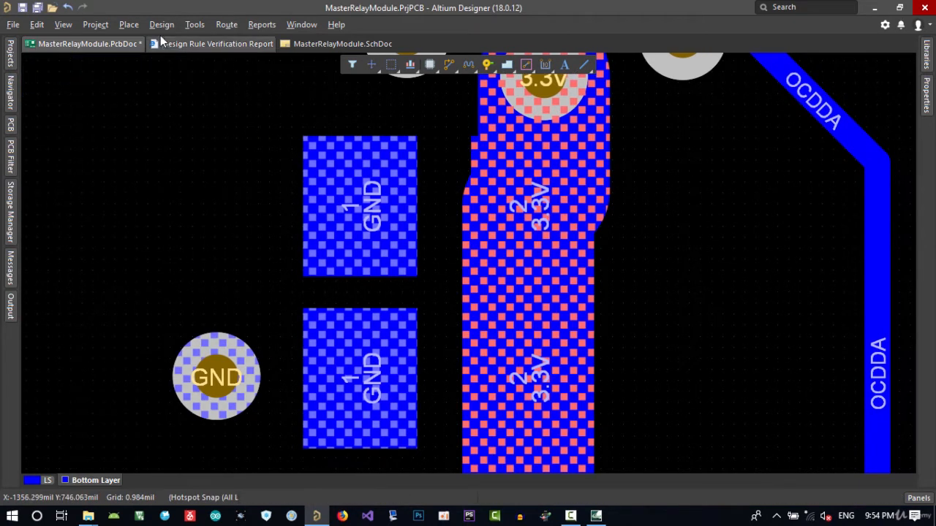
Open the PCB Rules And Violations panel and dock it beside the board
{"action": "left_click", "coordinate": [10, 269]}
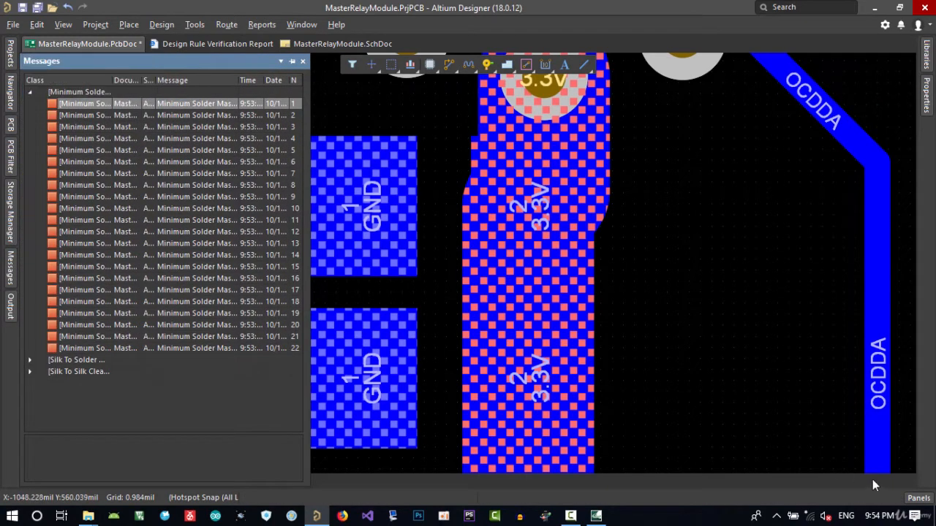
{"action": "left_click", "coordinate": [925, 499]}
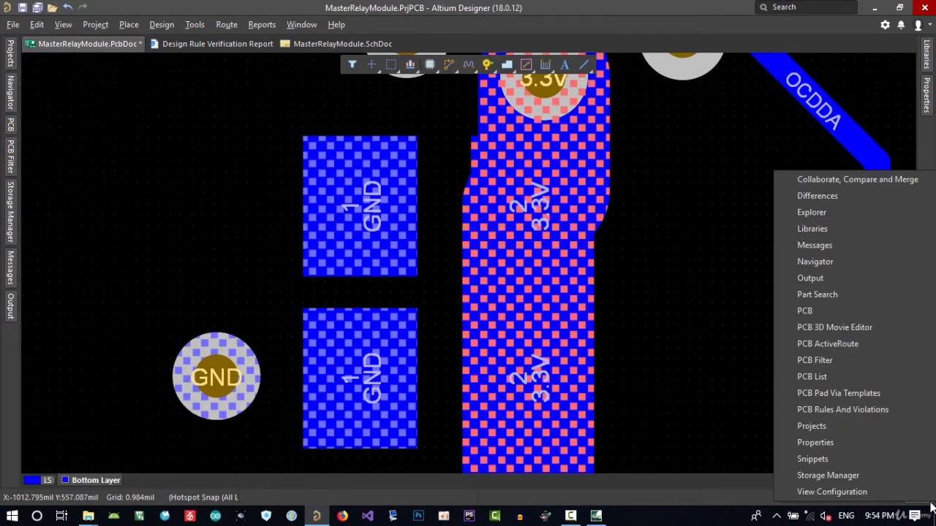
{"action": "left_click", "coordinate": [840, 410]}
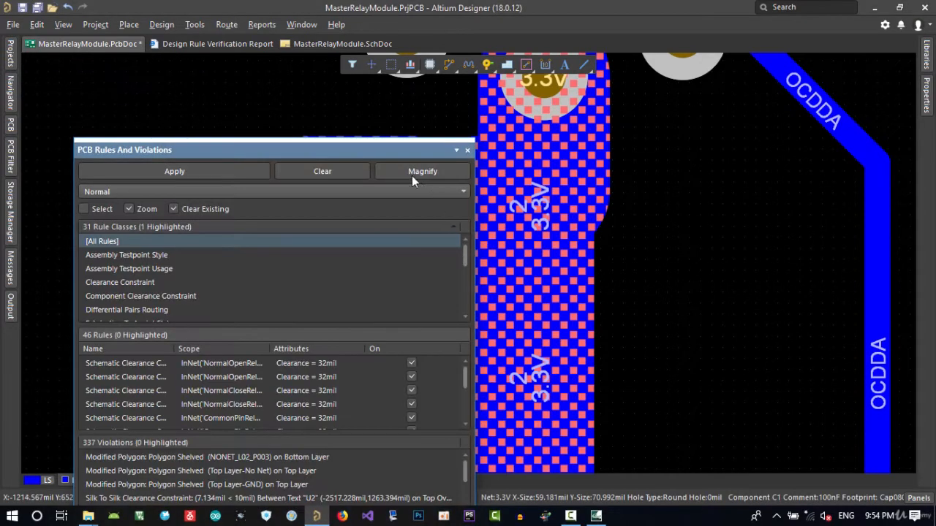
{"action": "left_click_drag", "start_coordinate": [374, 153], "coordinate": [11, 284]}
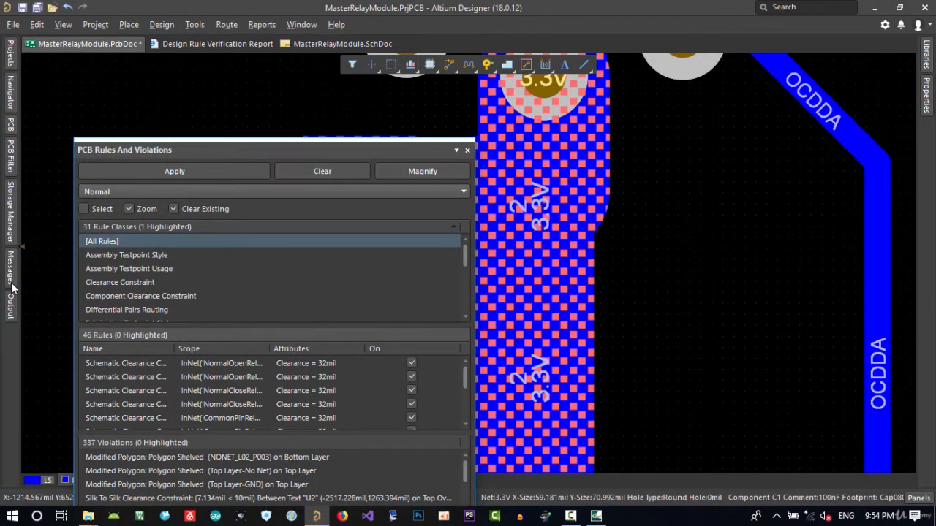
{"action": "left_click", "coordinate": [11, 296]}
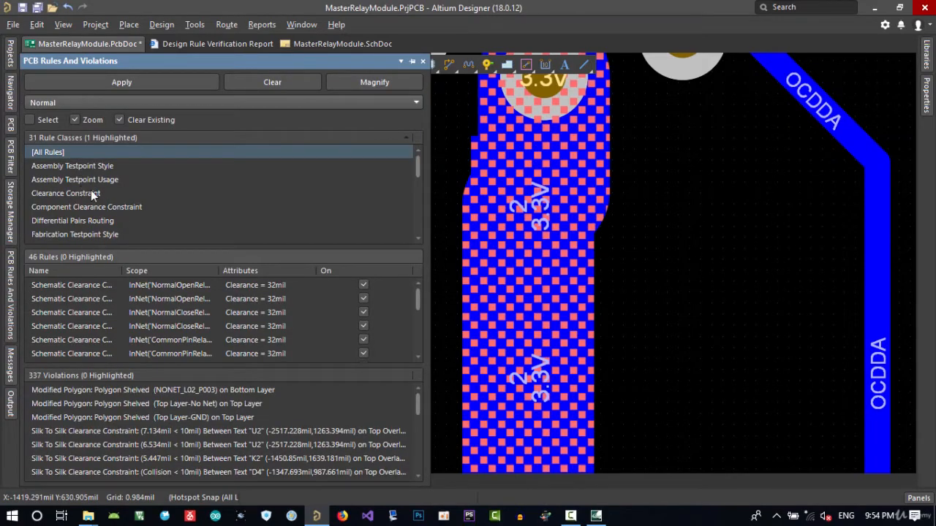
Jump to the first Silk To Silk Clearance violation at U2 from the violations list
{"action": "scroll", "coordinate": [134, 203], "scroll_direction": "down", "scroll_amount": 2}
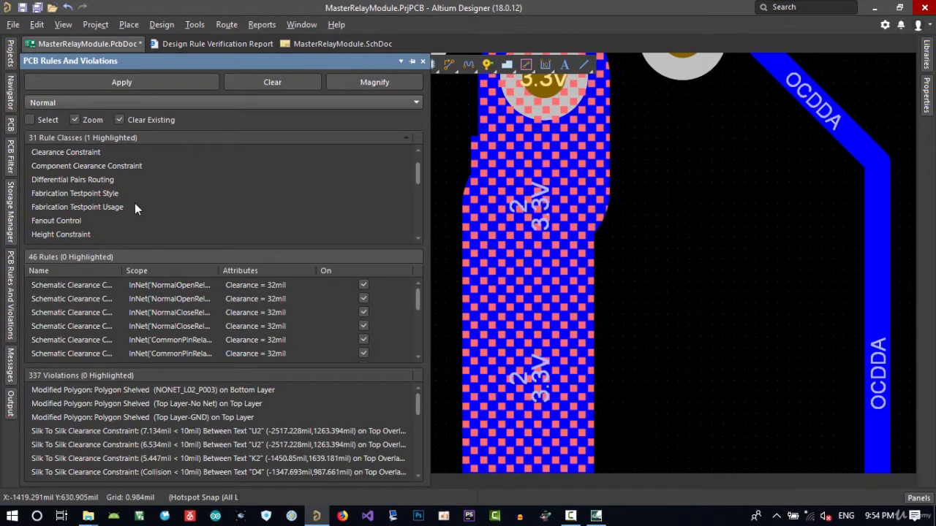
{"action": "scroll", "coordinate": [135, 203], "scroll_direction": "up", "scroll_amount": 2}
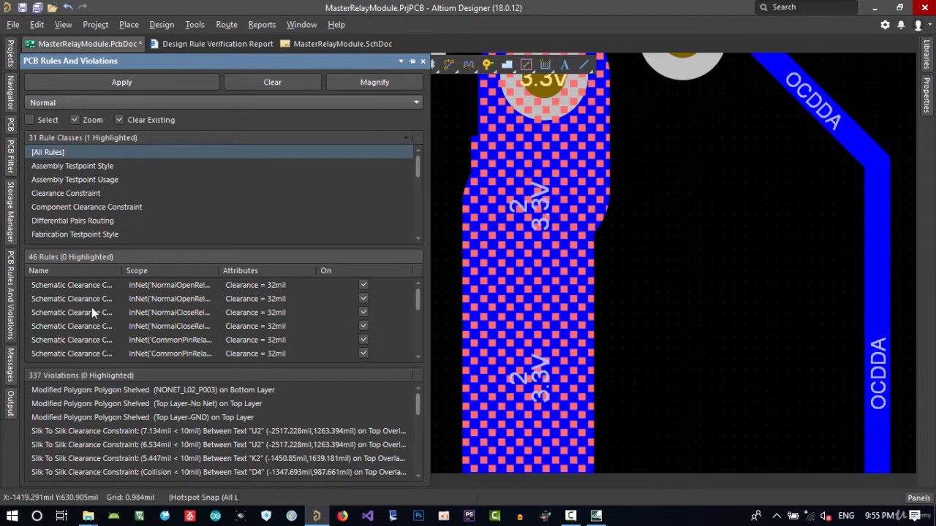
{"action": "scroll", "coordinate": [95, 309], "scroll_direction": "down", "scroll_amount": 4}
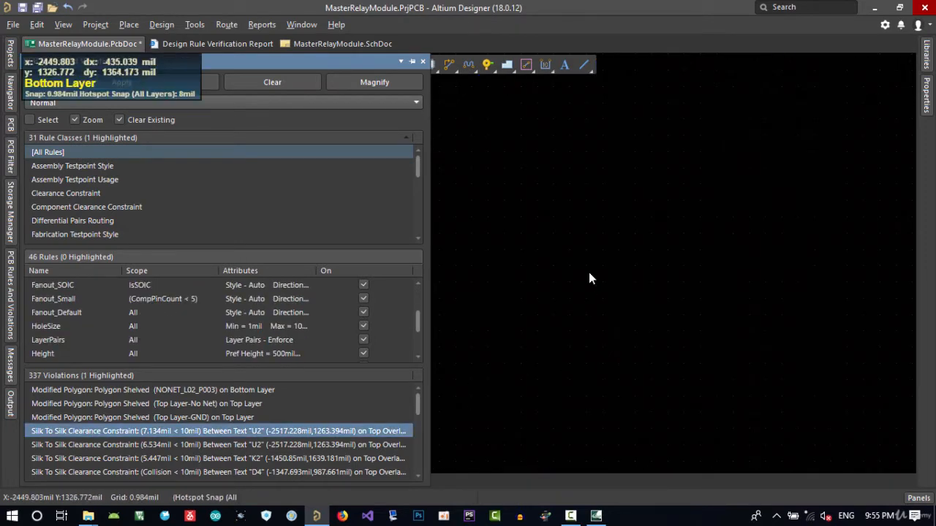
{"action": "left_click", "coordinate": [588, 272]}
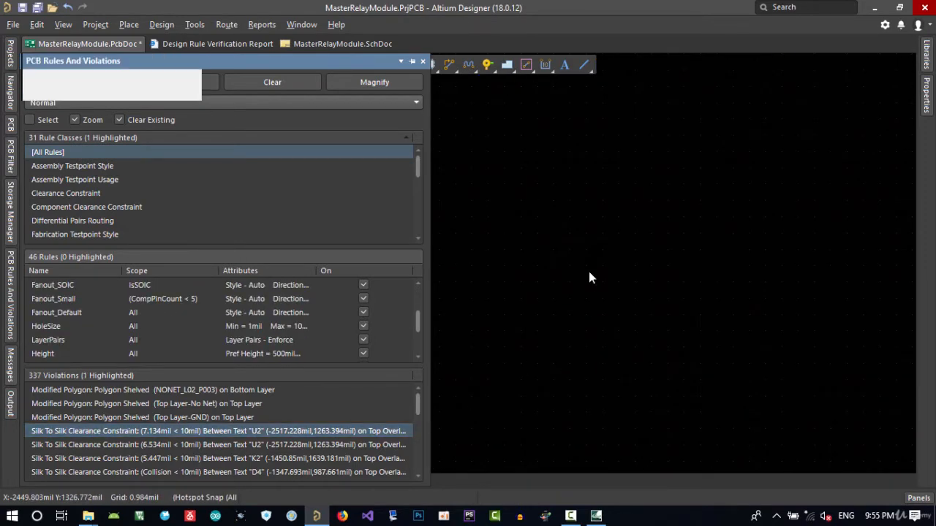
Make all board layers visible again and zoom in on the U2 designator
{"action": "key", "text": "l"}
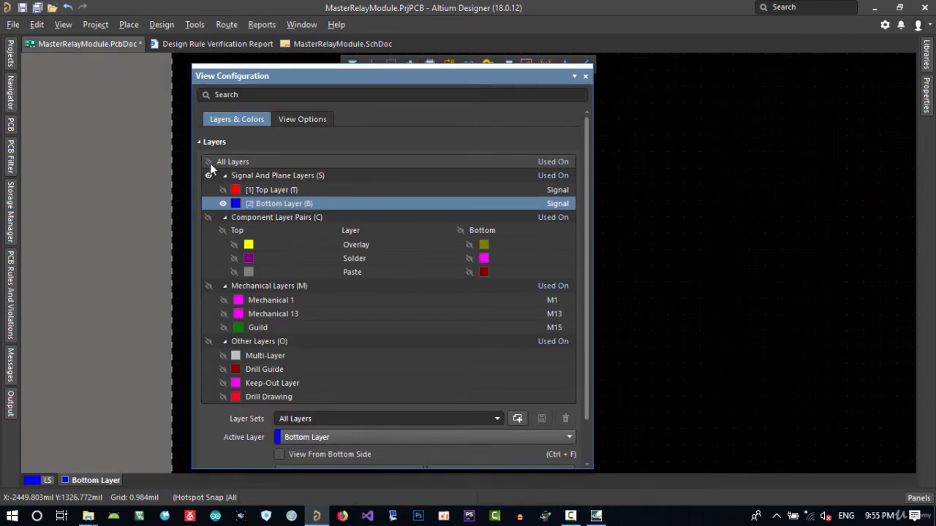
{"action": "left_click", "coordinate": [209, 162]}
{"action": "left_click", "coordinate": [585, 76]}
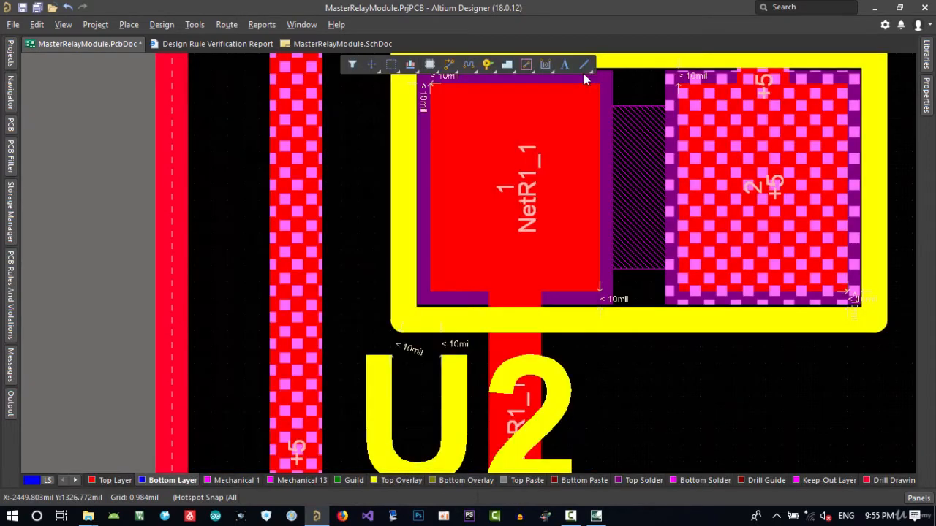
{"action": "scroll", "coordinate": [409, 311], "scroll_direction": "up", "scroll_amount": 3, "text": "ctrl"}
{"action": "scroll", "coordinate": [403, 320], "scroll_direction": "up", "scroll_amount": 3, "text": "ctrl"}
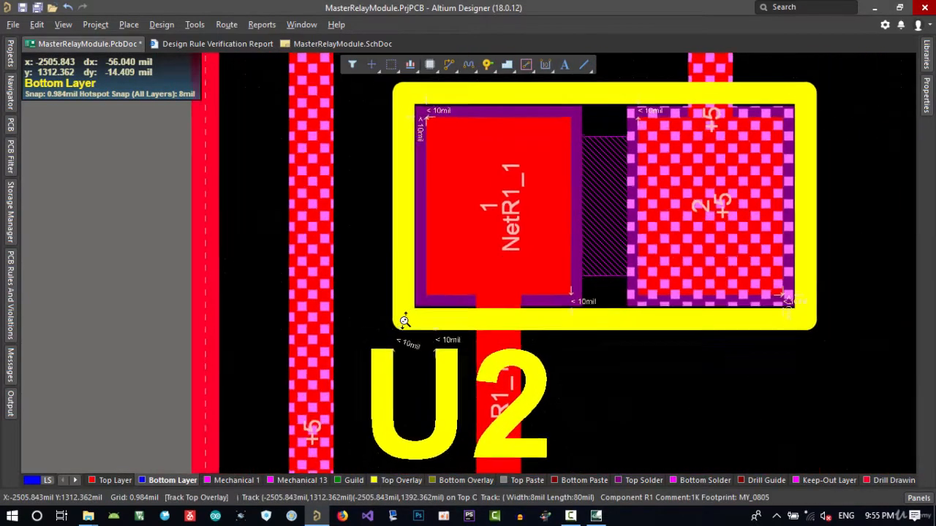
Switch the rules panel's highlight mode from Normal to Mask
{"action": "left_click", "coordinate": [11, 278]}
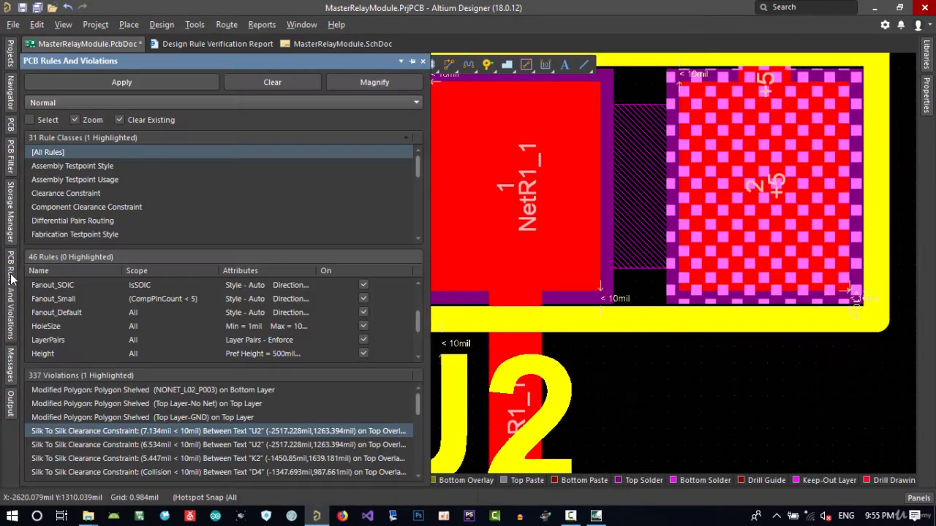
{"action": "scroll", "coordinate": [142, 425], "scroll_direction": "down", "scroll_amount": 8}
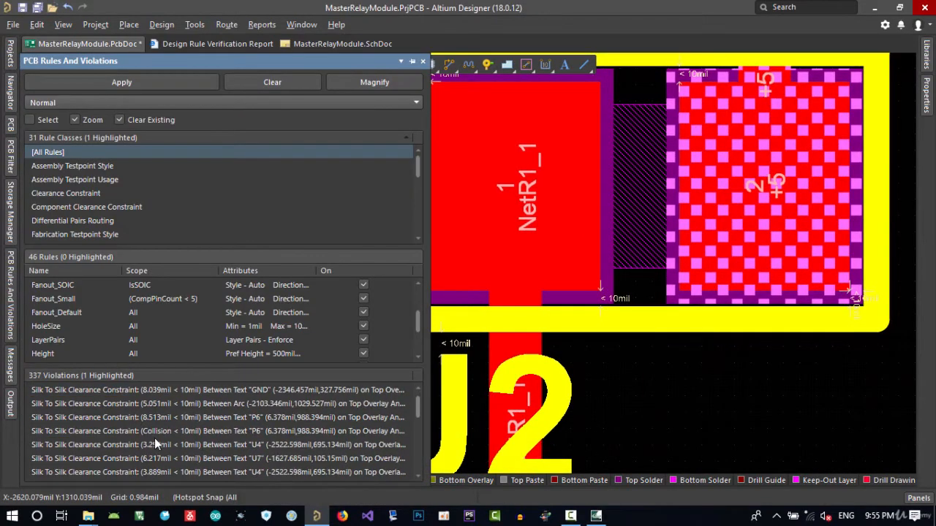
{"action": "left_click", "coordinate": [128, 103]}
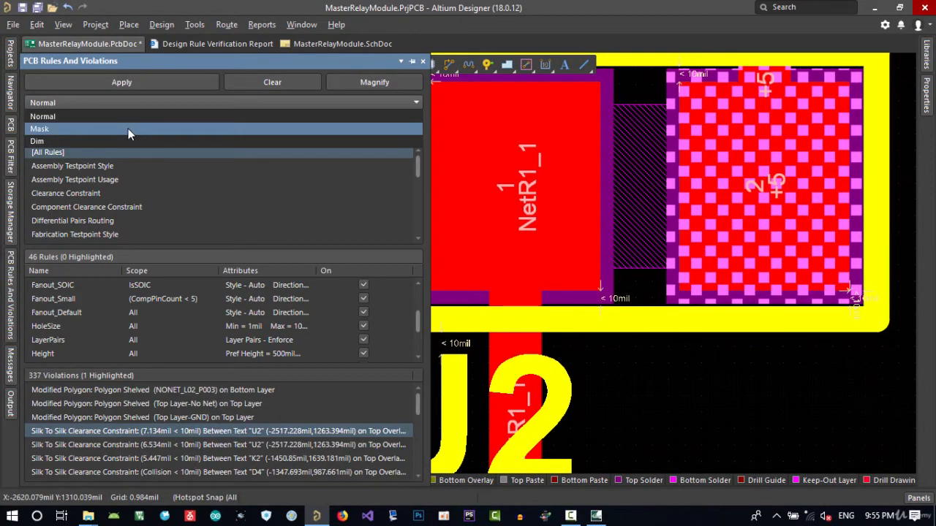
{"action": "left_click", "coordinate": [127, 129]}
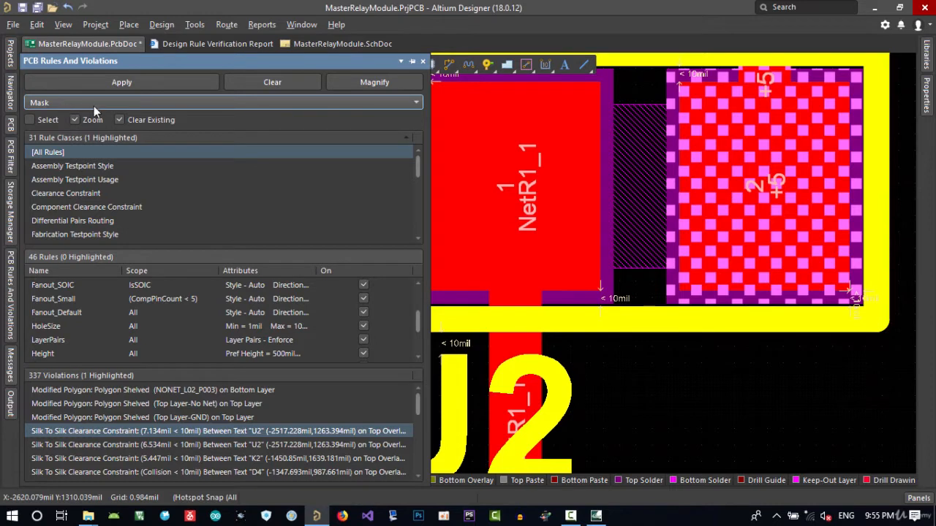
Mask the board to the first two Schematic Clearance rules in turn
{"action": "scroll", "coordinate": [179, 335], "scroll_direction": "up", "scroll_amount": 10}
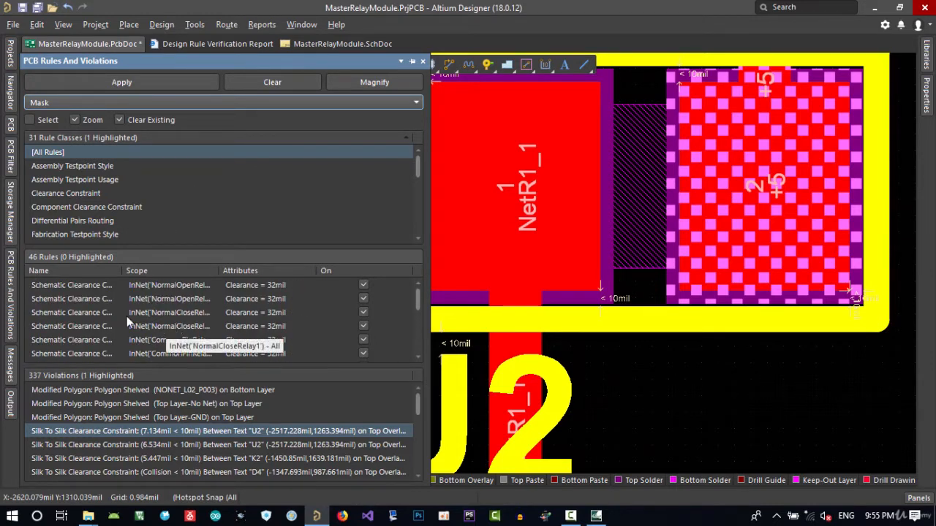
{"action": "left_click", "coordinate": [94, 287]}
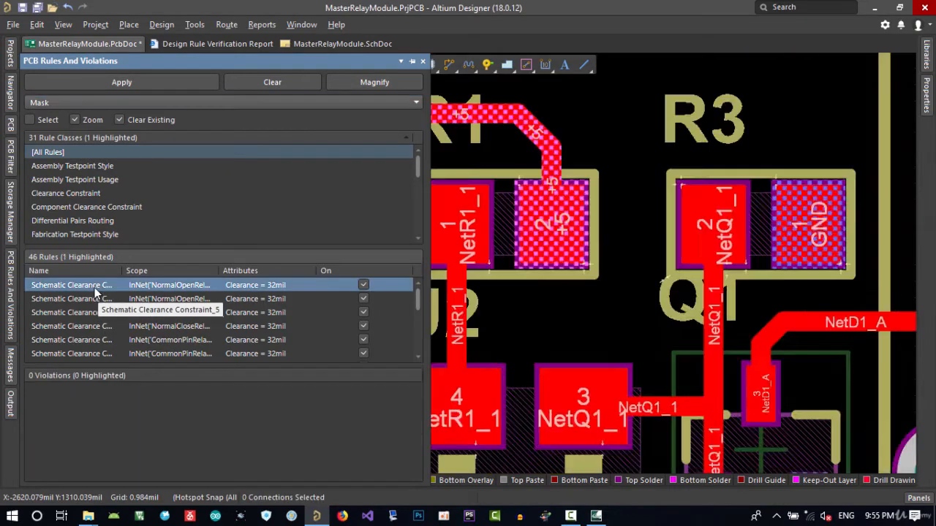
{"action": "left_click", "coordinate": [102, 299]}
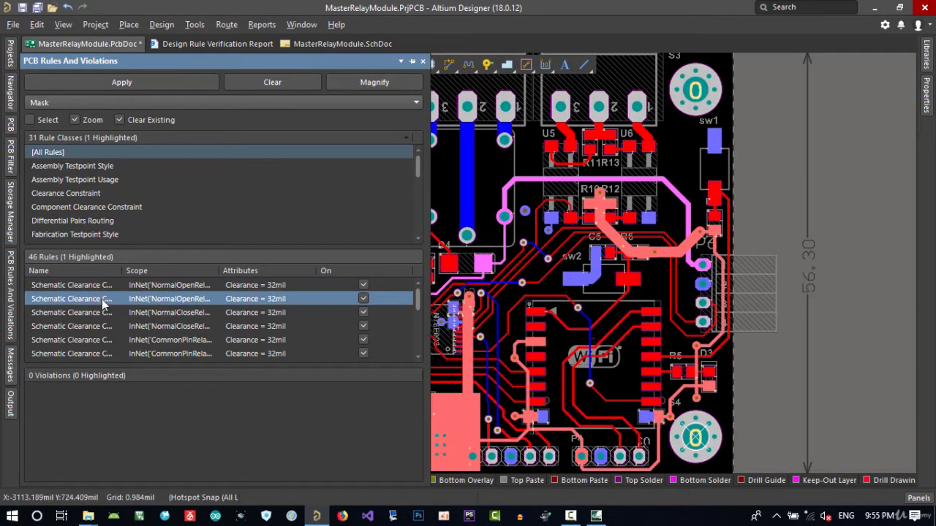
Return to All Rules and select the first Silk To Silk Clearance violation, browsing the violations list
{"action": "scroll", "coordinate": [91, 312], "scroll_direction": "down", "scroll_amount": 5}
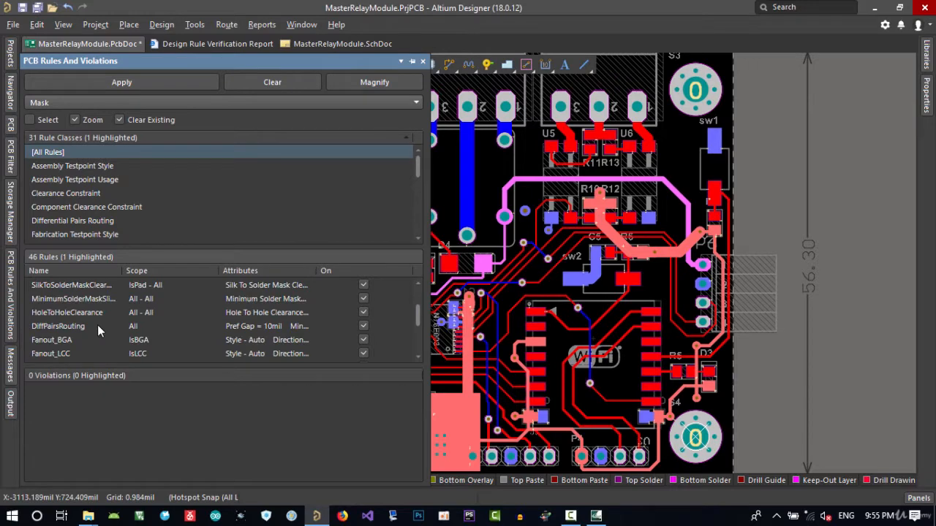
{"action": "scroll", "coordinate": [135, 322], "scroll_direction": "down", "scroll_amount": 4}
{"action": "scroll", "coordinate": [128, 317], "scroll_direction": "up", "scroll_amount": 5}
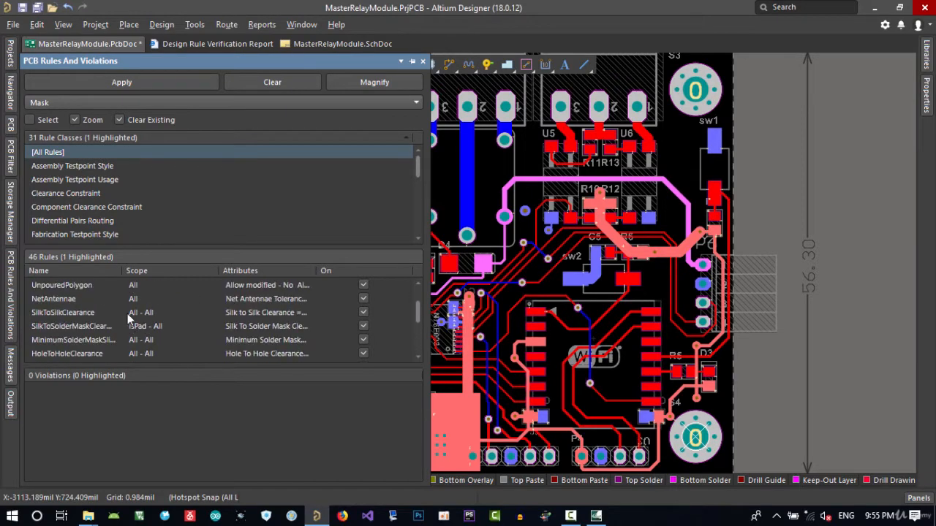
{"action": "scroll", "coordinate": [95, 302], "scroll_direction": "up", "scroll_amount": 5}
{"action": "scroll", "coordinate": [80, 305], "scroll_direction": "down", "scroll_amount": 5}
{"action": "left_click", "coordinate": [78, 152]}
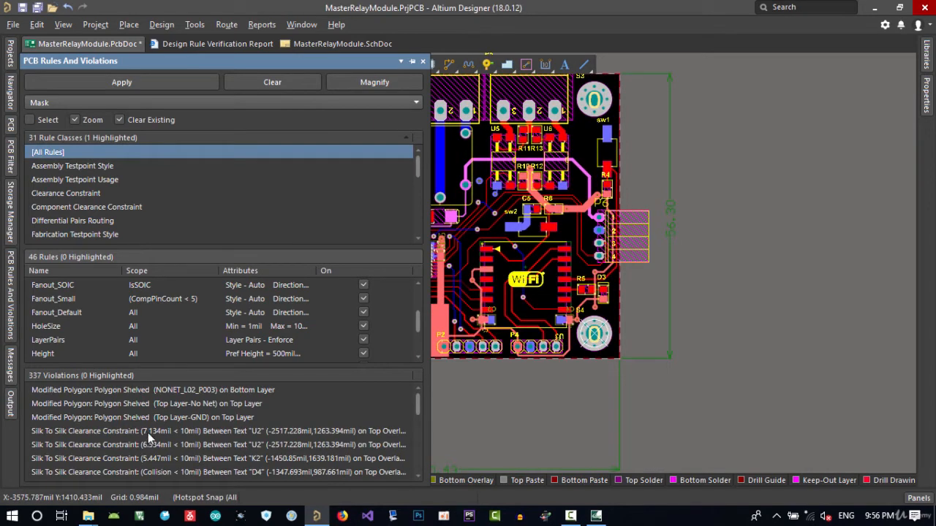
{"action": "left_click", "coordinate": [148, 432]}
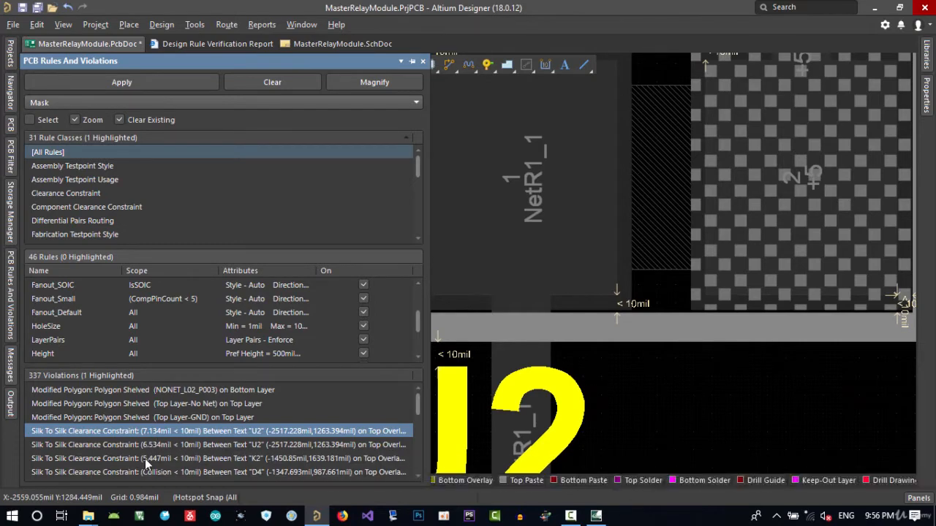
{"action": "scroll", "coordinate": [145, 458], "scroll_direction": "down", "scroll_amount": 5}
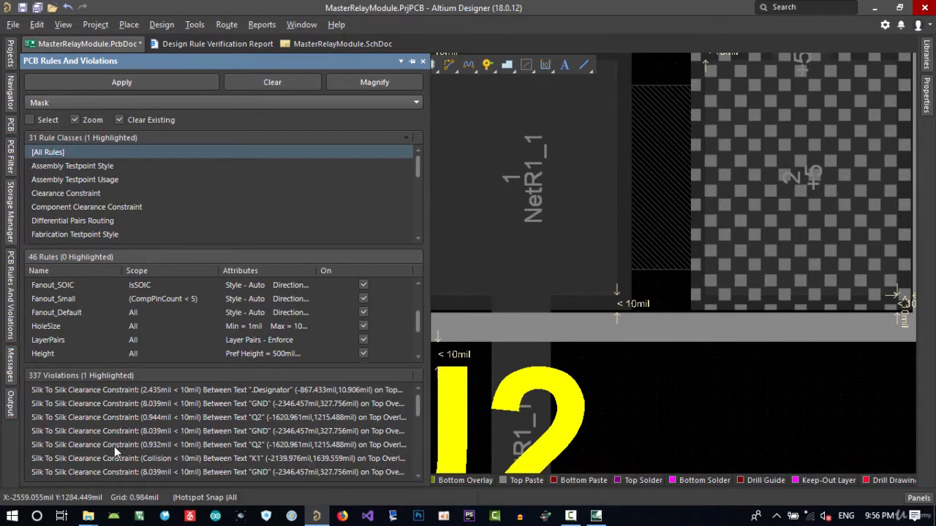
Review the violation counts in the Design Rule Verification Report, then return to the PCB and reopen the rules panel
{"action": "scroll", "coordinate": [114, 446], "scroll_direction": "up", "scroll_amount": 5}
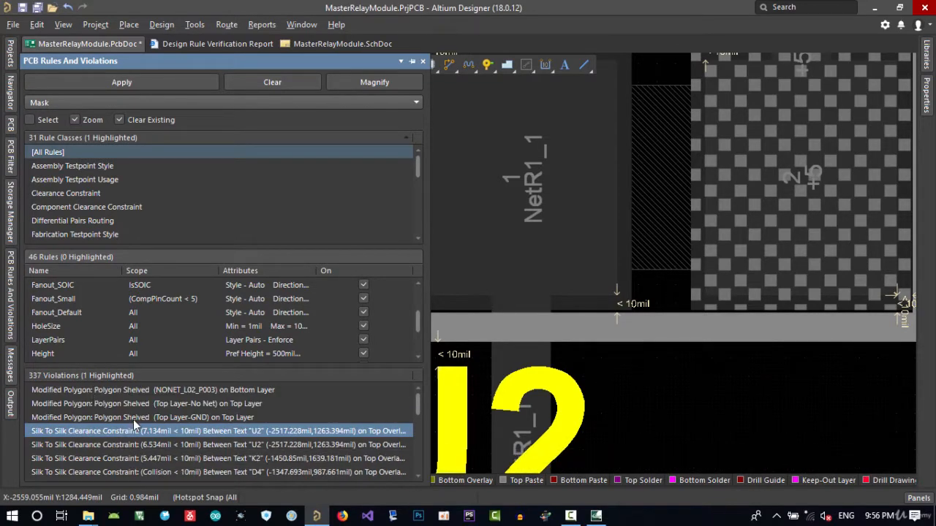
{"action": "scroll", "coordinate": [107, 233], "scroll_direction": "down", "scroll_amount": 1}
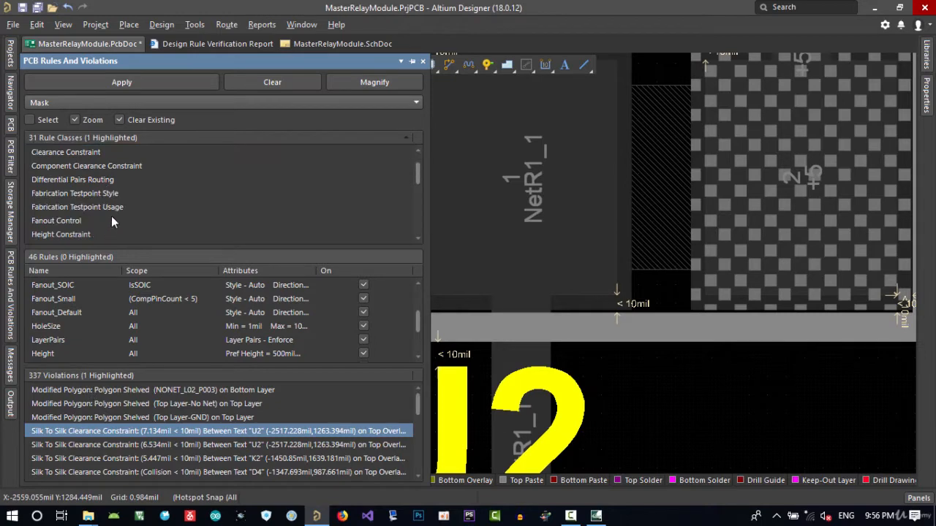
{"action": "left_click", "coordinate": [198, 45]}
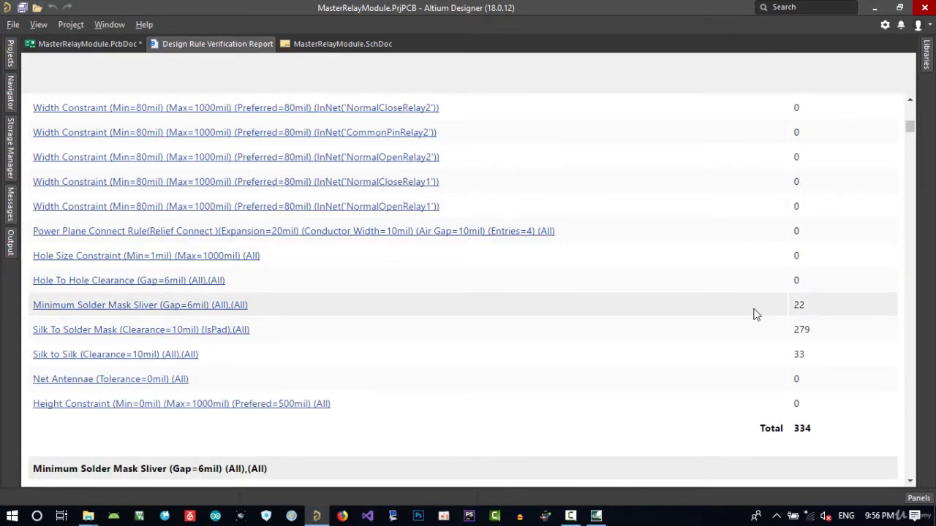
{"action": "left_click", "coordinate": [88, 44]}
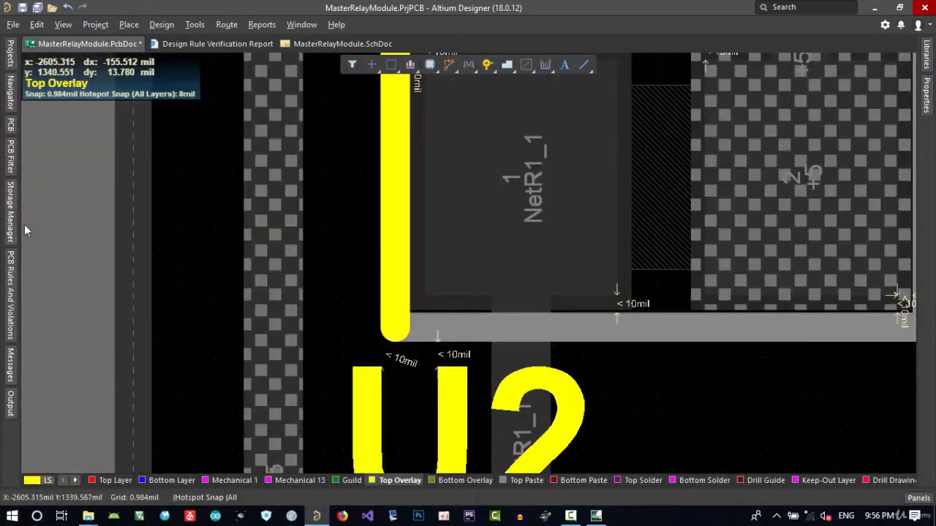
{"action": "left_click", "coordinate": [11, 282]}
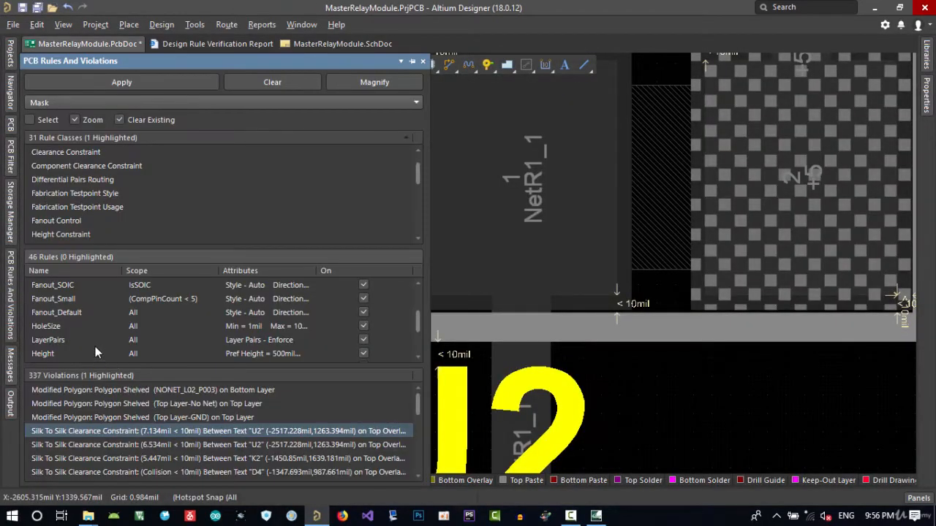
Mask the board to the MinimumSolderMaskSliver rule and select its first violation
{"action": "scroll", "coordinate": [95, 340], "scroll_direction": "up", "scroll_amount": 5}
{"action": "scroll", "coordinate": [94, 336], "scroll_direction": "down", "scroll_amount": 2}
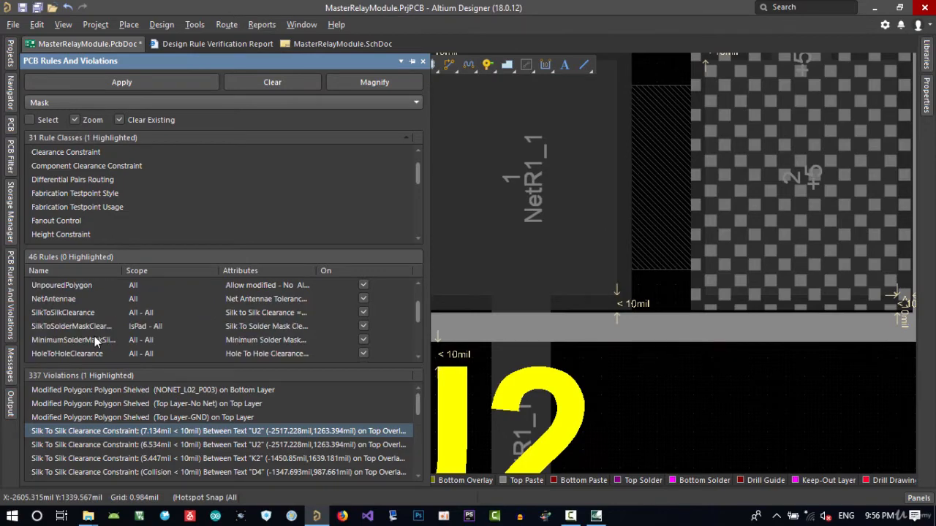
{"action": "left_click", "coordinate": [75, 340]}
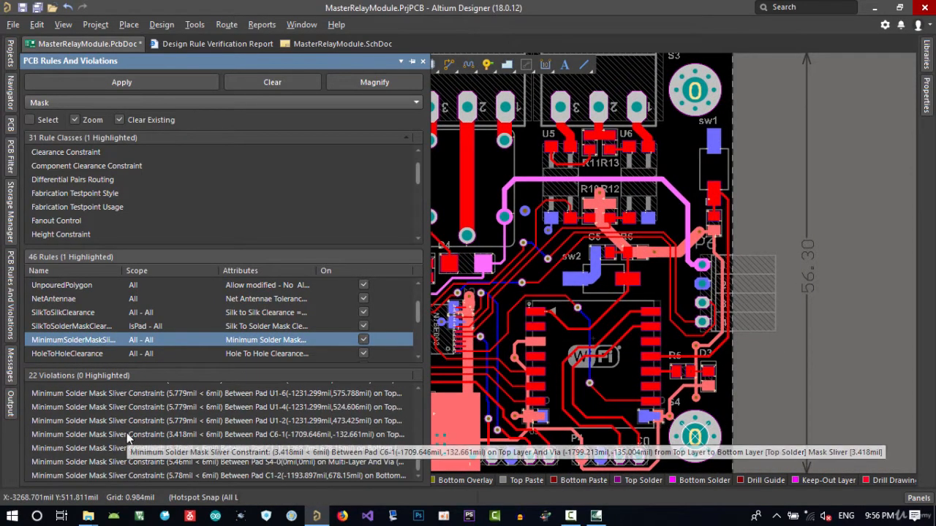
{"action": "left_click", "coordinate": [81, 391]}
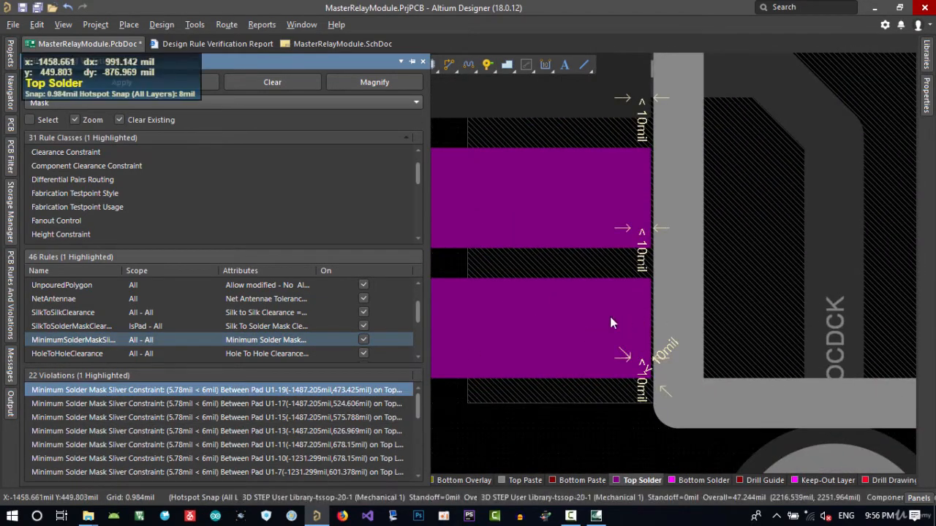
Inspect the mask sliver between the U1 pads and open that violation's details without changing anything
{"action": "scroll", "coordinate": [669, 351], "scroll_direction": "down", "scroll_amount": 5, "text": "ctrl"}
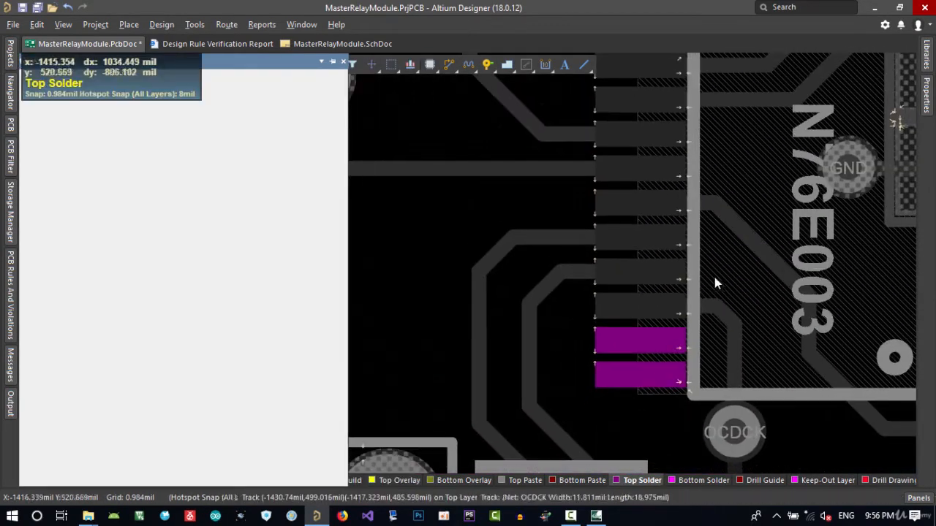
{"action": "scroll", "coordinate": [701, 357], "scroll_direction": "up", "scroll_amount": 5, "text": "ctrl"}
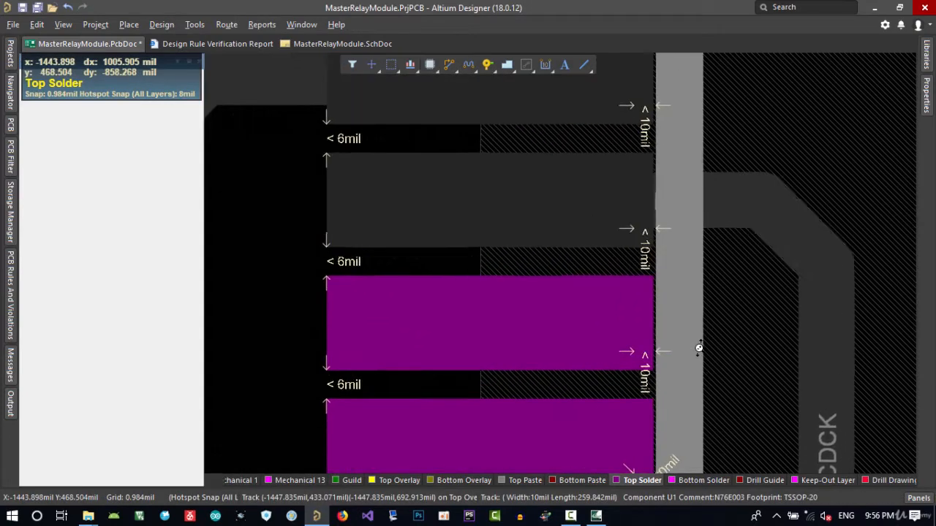
{"action": "right_click_drag", "start_coordinate": [627, 355], "coordinate": [526, 346]}
{"action": "scroll", "coordinate": [543, 342], "scroll_direction": "down", "scroll_amount": 4, "text": "ctrl"}
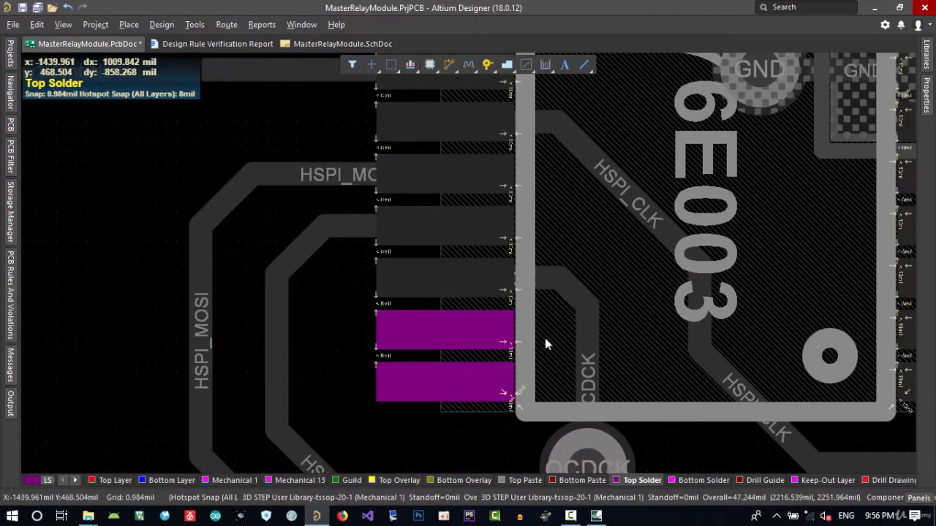
{"action": "scroll", "coordinate": [495, 335], "scroll_direction": "up", "scroll_amount": 3, "text": "ctrl"}
{"action": "scroll", "coordinate": [495, 335], "scroll_direction": "up", "scroll_amount": 1, "text": "ctrl"}
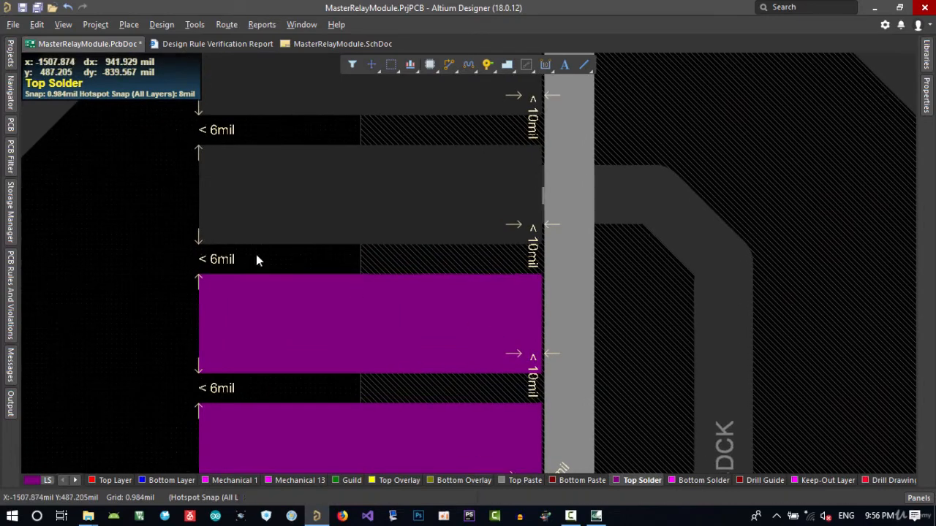
{"action": "scroll", "coordinate": [429, 263], "scroll_direction": "down", "scroll_amount": 1, "text": "ctrl"}
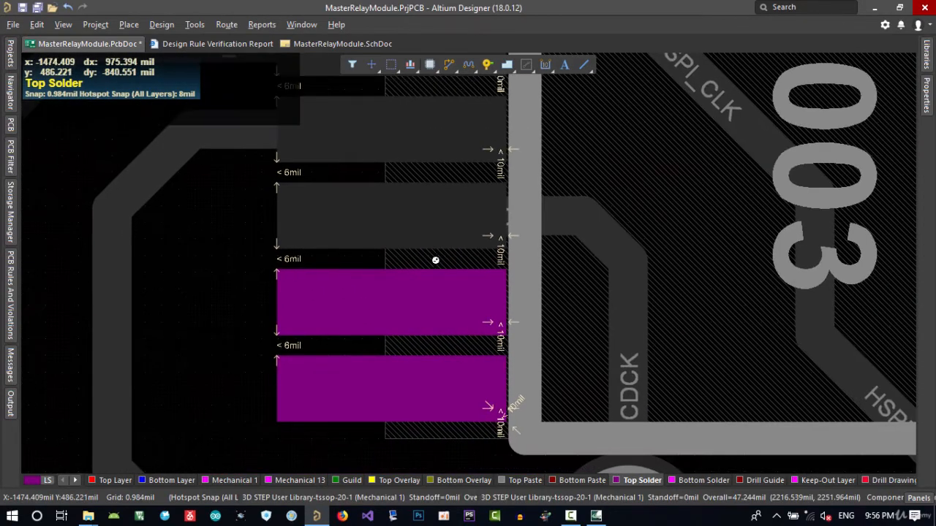
{"action": "left_click", "coordinate": [15, 289]}
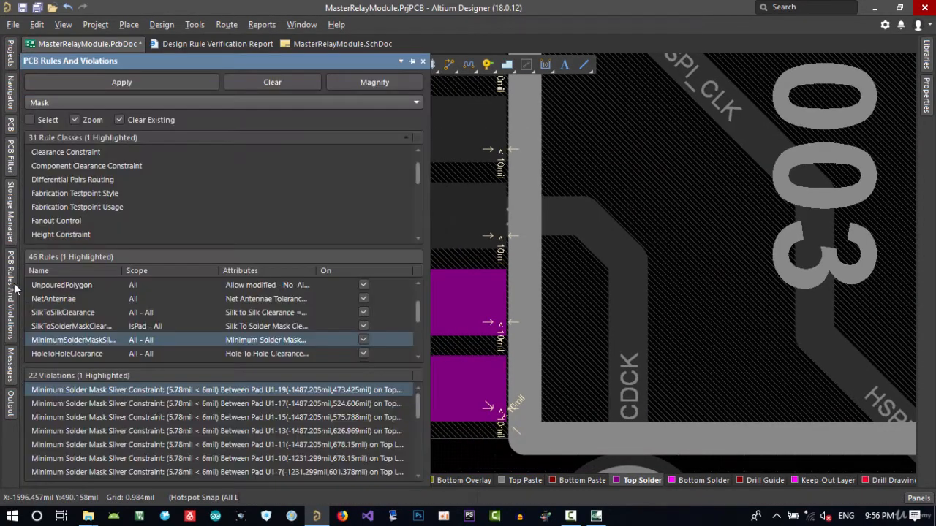
{"action": "double_click", "coordinate": [114, 391]}
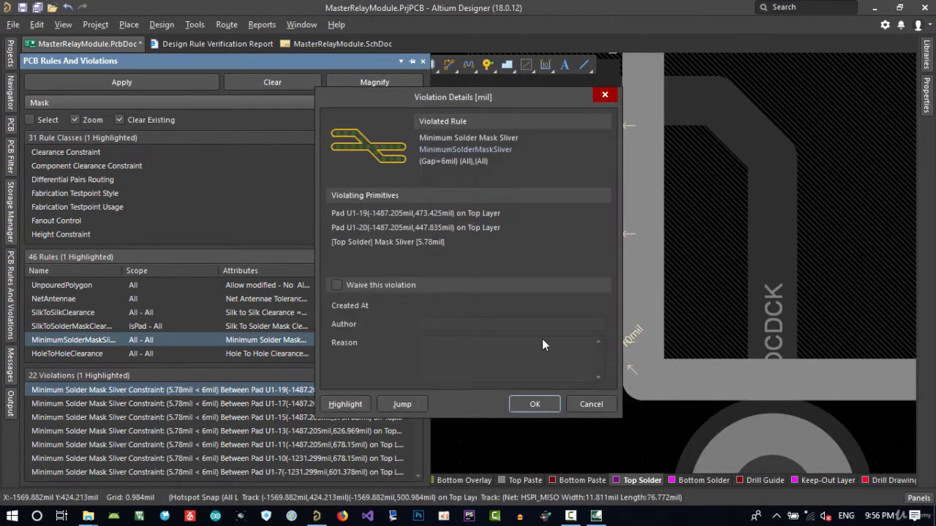
{"action": "left_click", "coordinate": [591, 404]}
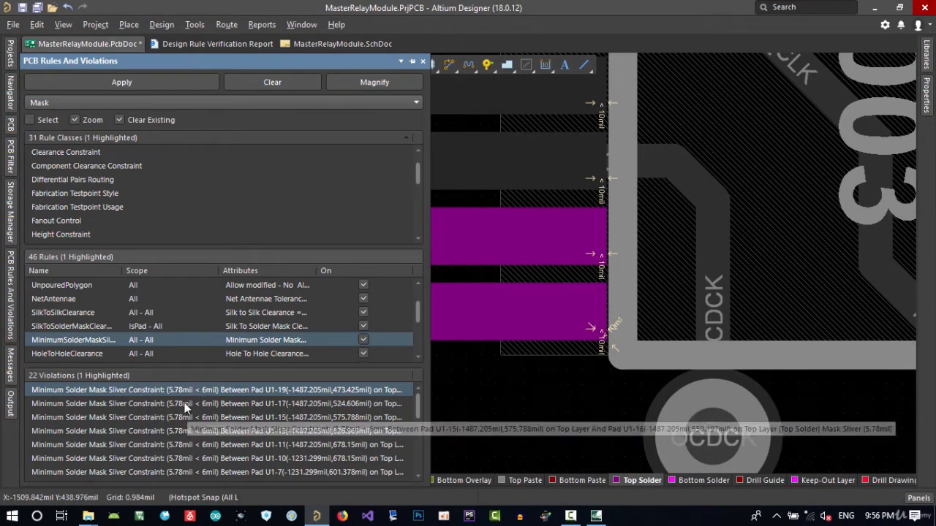
Browse the sliver violations and select the ones at pad U1-2 and pad C6-1
{"action": "scroll", "coordinate": [188, 415], "scroll_direction": "down", "scroll_amount": 1}
{"action": "scroll", "coordinate": [193, 420], "scroll_direction": "up", "scroll_amount": 1}
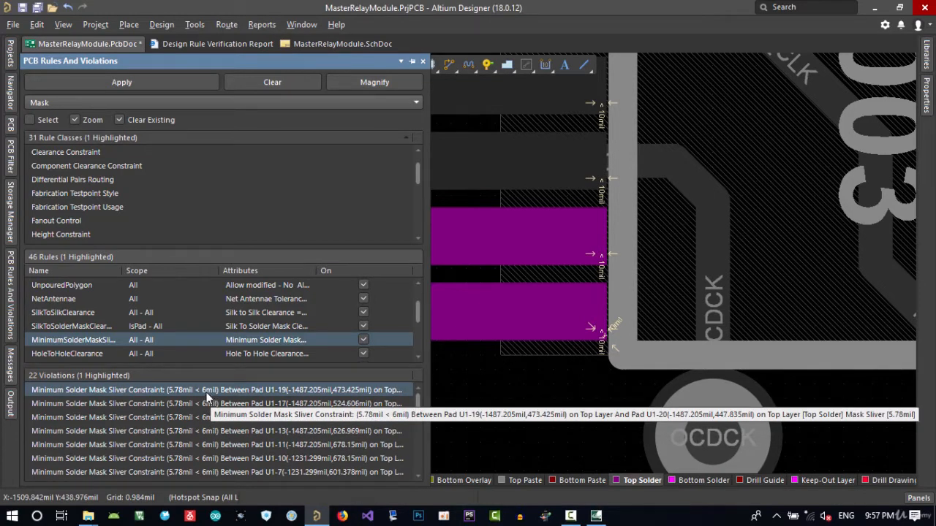
{"action": "scroll", "coordinate": [209, 410], "scroll_direction": "down", "scroll_amount": 4}
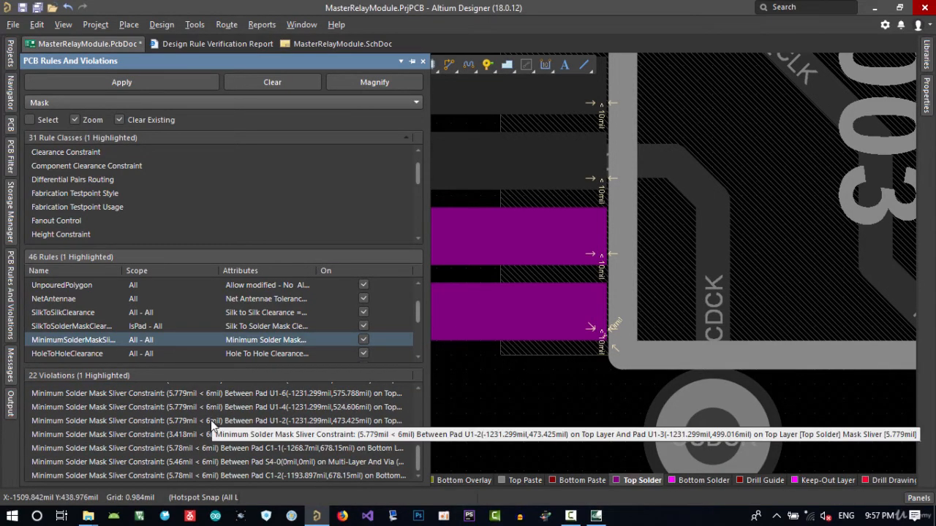
{"action": "left_click", "coordinate": [207, 420]}
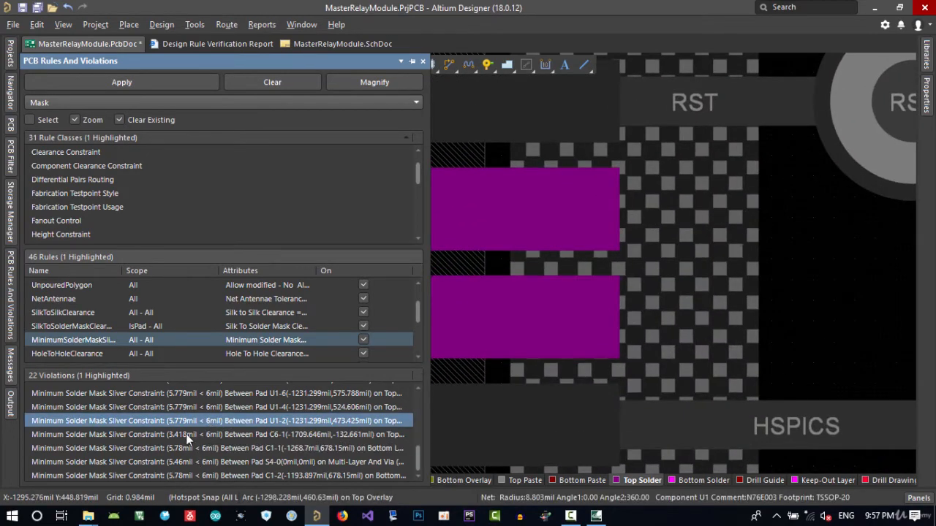
{"action": "left_click", "coordinate": [181, 436]}
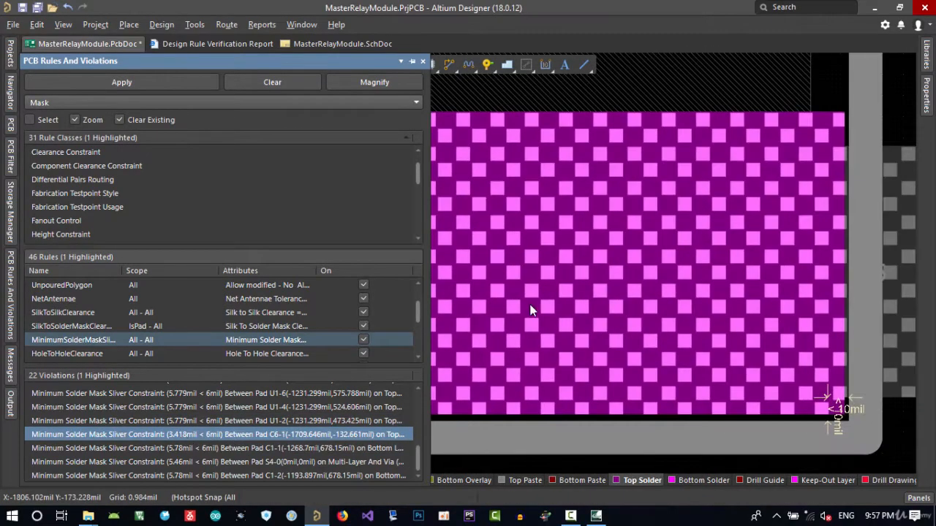
Examine the sliver between pad C6-1 and the +5 via, then jump back to a U1 pad sliver violation
{"action": "scroll", "coordinate": [606, 271], "scroll_direction": "down", "scroll_amount": 5, "text": "ctrl"}
{"action": "scroll", "coordinate": [609, 273], "scroll_direction": "up", "scroll_amount": 2, "text": "ctrl"}
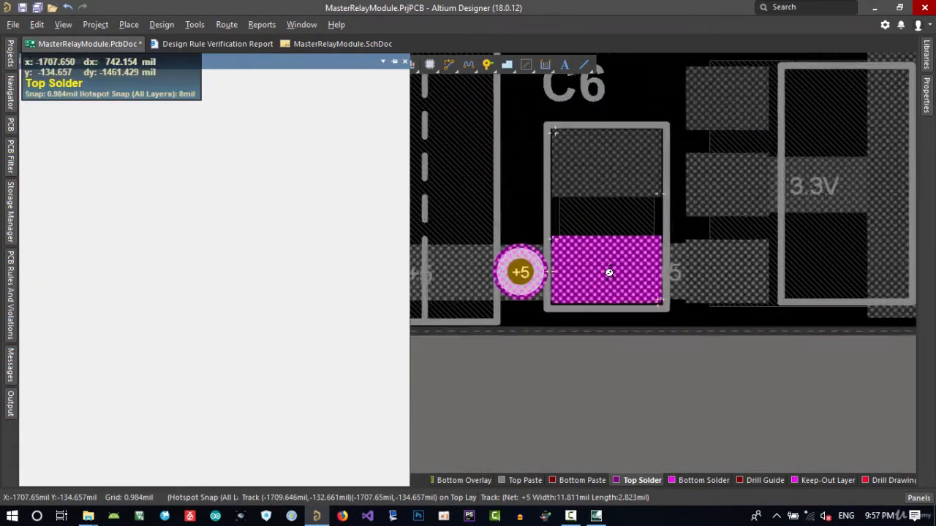
{"action": "scroll", "coordinate": [609, 272], "scroll_direction": "up", "scroll_amount": 2, "text": "ctrl"}
{"action": "scroll", "coordinate": [488, 270], "scroll_direction": "up", "scroll_amount": 2, "text": "ctrl"}
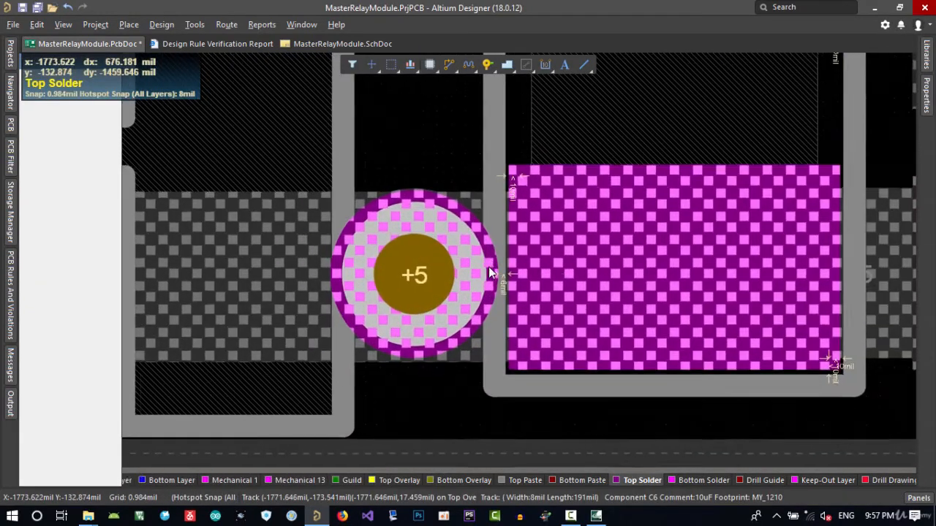
{"action": "scroll", "coordinate": [488, 268], "scroll_direction": "up", "scroll_amount": 1, "text": "ctrl"}
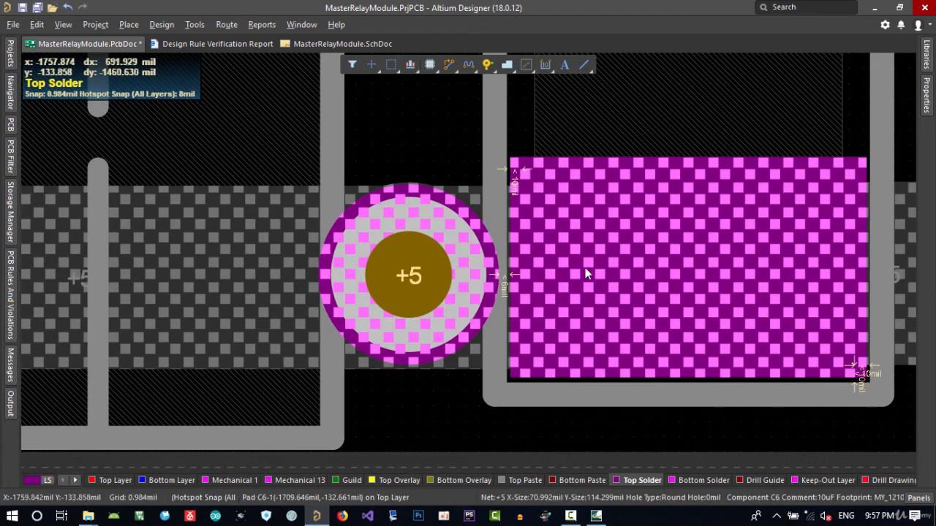
{"action": "scroll", "coordinate": [585, 272], "scroll_direction": "down", "scroll_amount": 1, "text": "ctrl"}
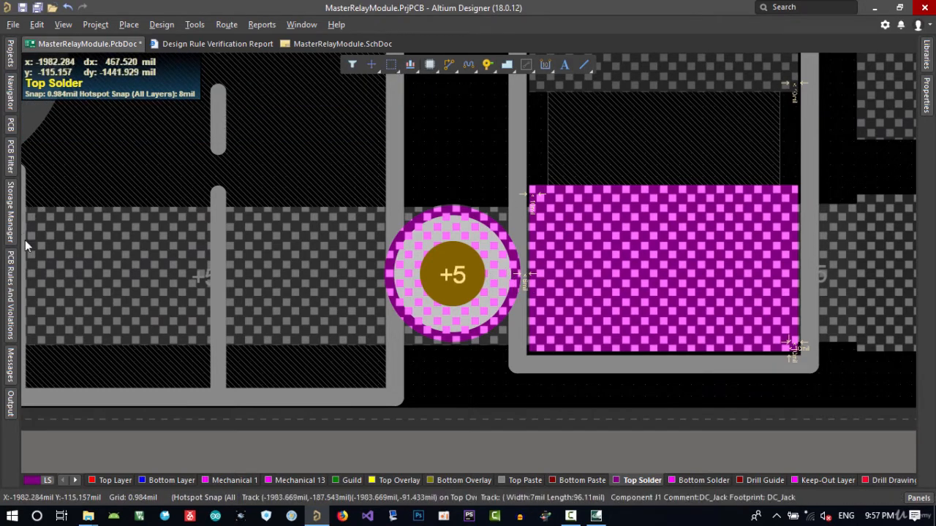
{"action": "mouse_move", "coordinate": [21, 267]}
{"action": "left_click", "coordinate": [157, 433]}
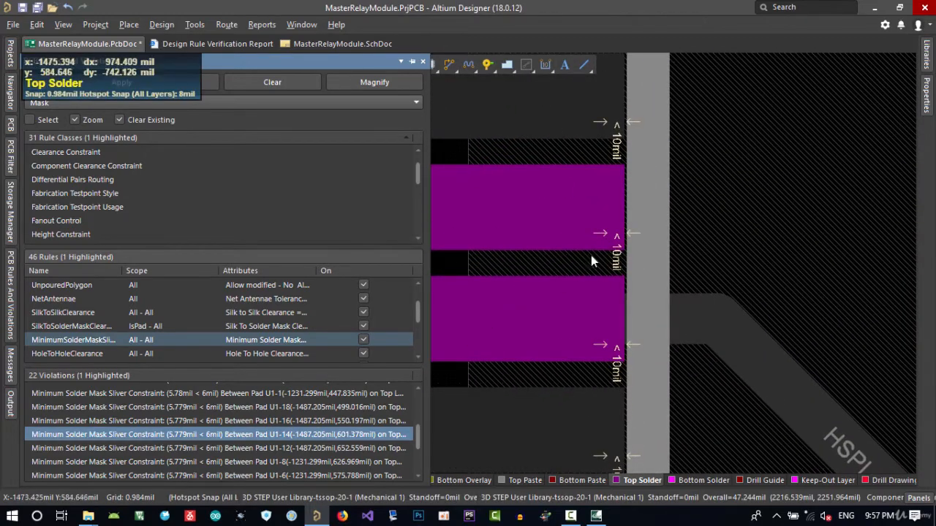
{"action": "right_click_drag", "start_coordinate": [591, 258], "coordinate": [685, 325]}
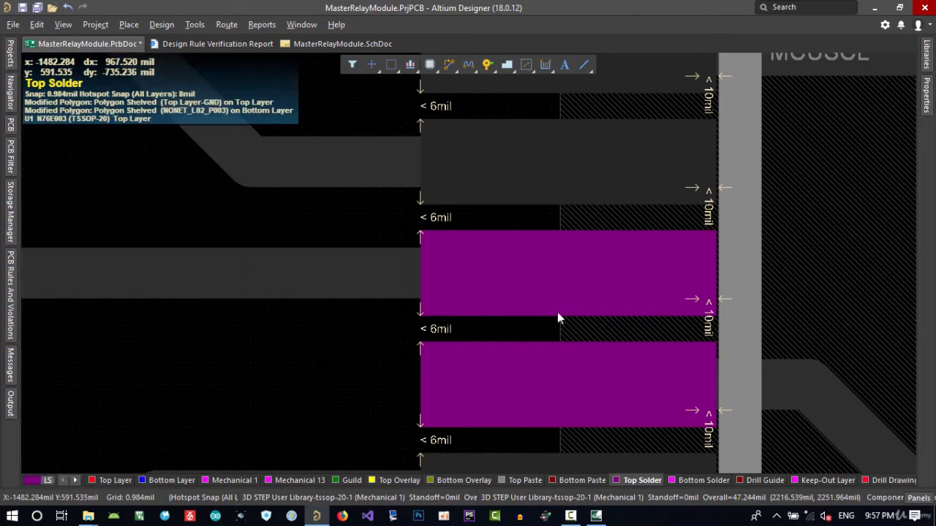
Set the Minimum Solder Mask Sliver rule's gap to 3 mil
{"action": "left_click", "coordinate": [163, 26]}
{"action": "left_click", "coordinate": [179, 73]}
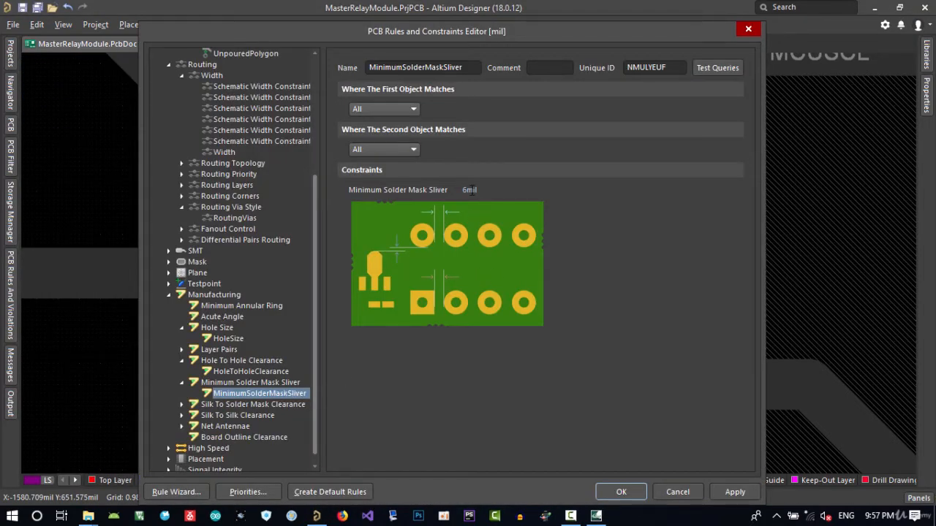
{"action": "type", "text": "3"}
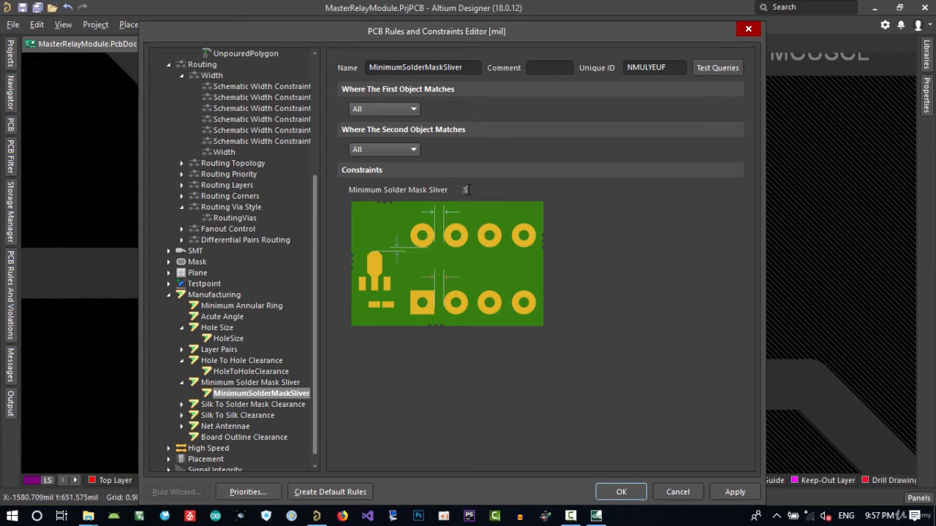
{"action": "left_click", "coordinate": [621, 491]}
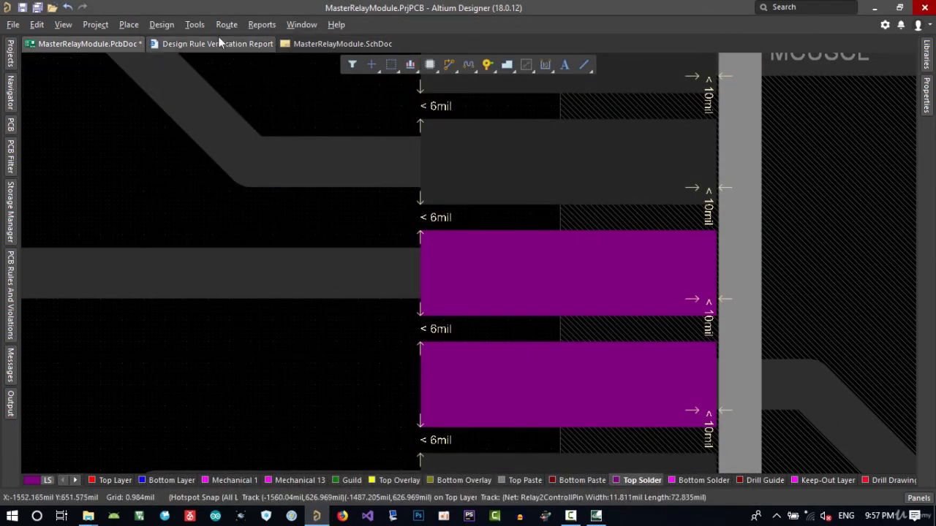
Start a design rule check, then cancel it
{"action": "left_click", "coordinate": [195, 24]}
{"action": "left_click", "coordinate": [203, 39]}
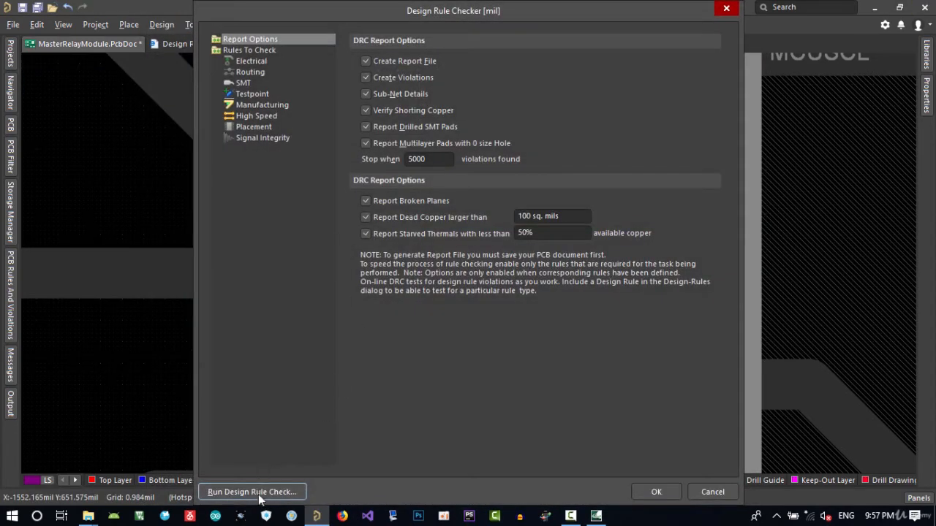
{"action": "left_click", "coordinate": [251, 491]}
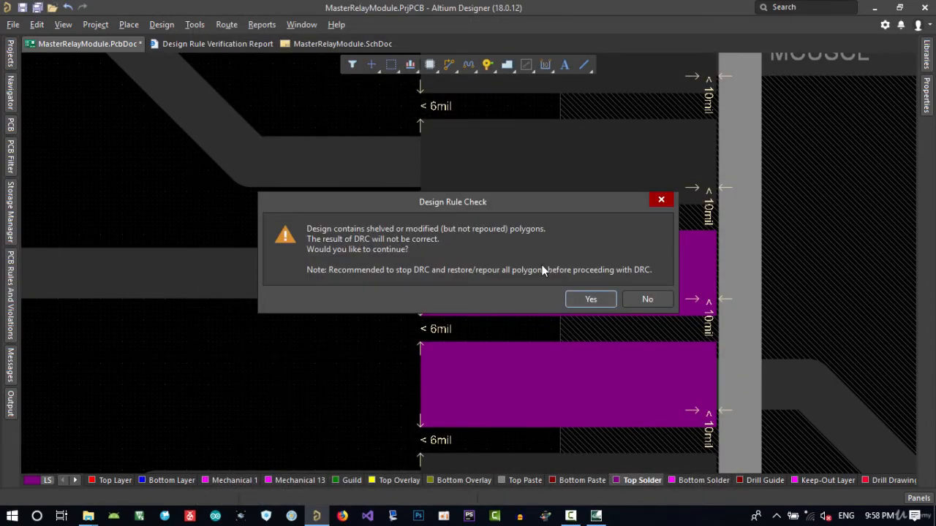
{"action": "left_click", "coordinate": [661, 200]}
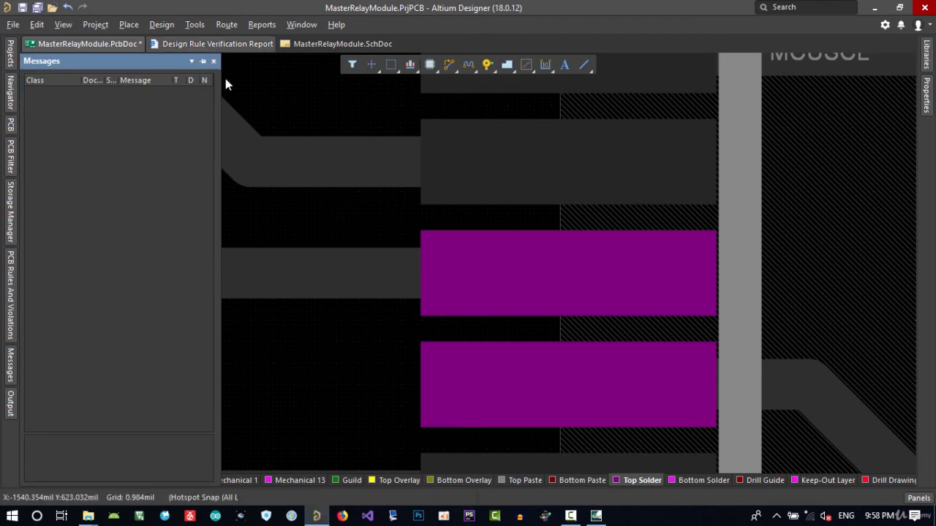